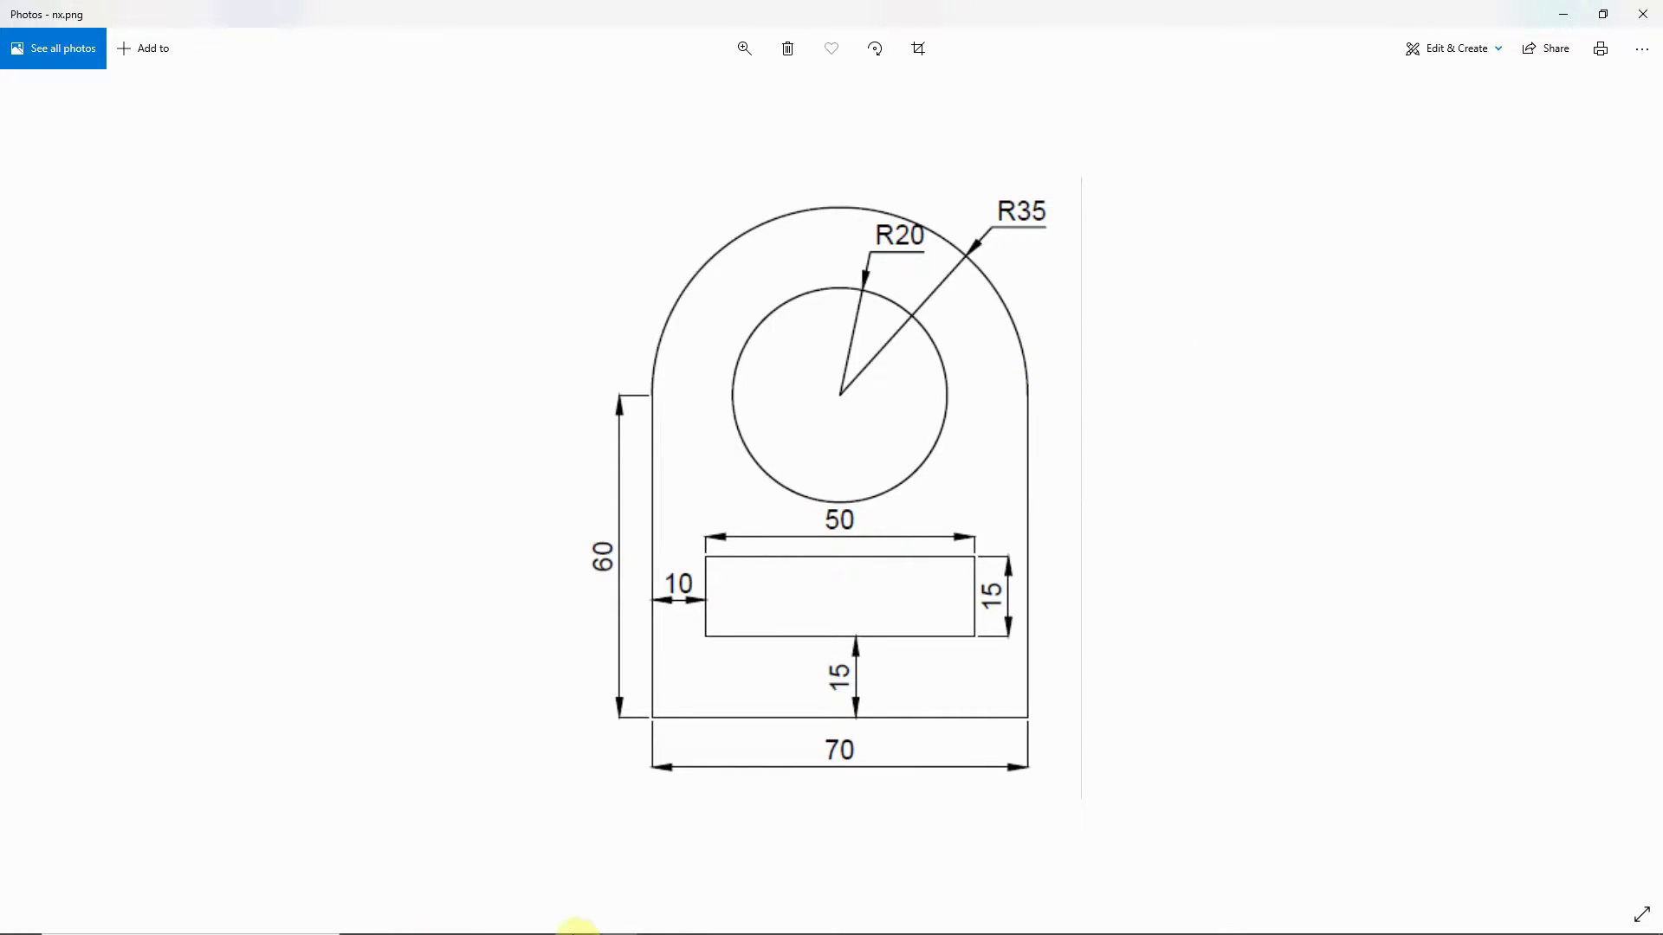
- Switch from the nx.png drawing in Photos to the NX 12 window
{"action": "left_click", "coordinate": [576, 920]}
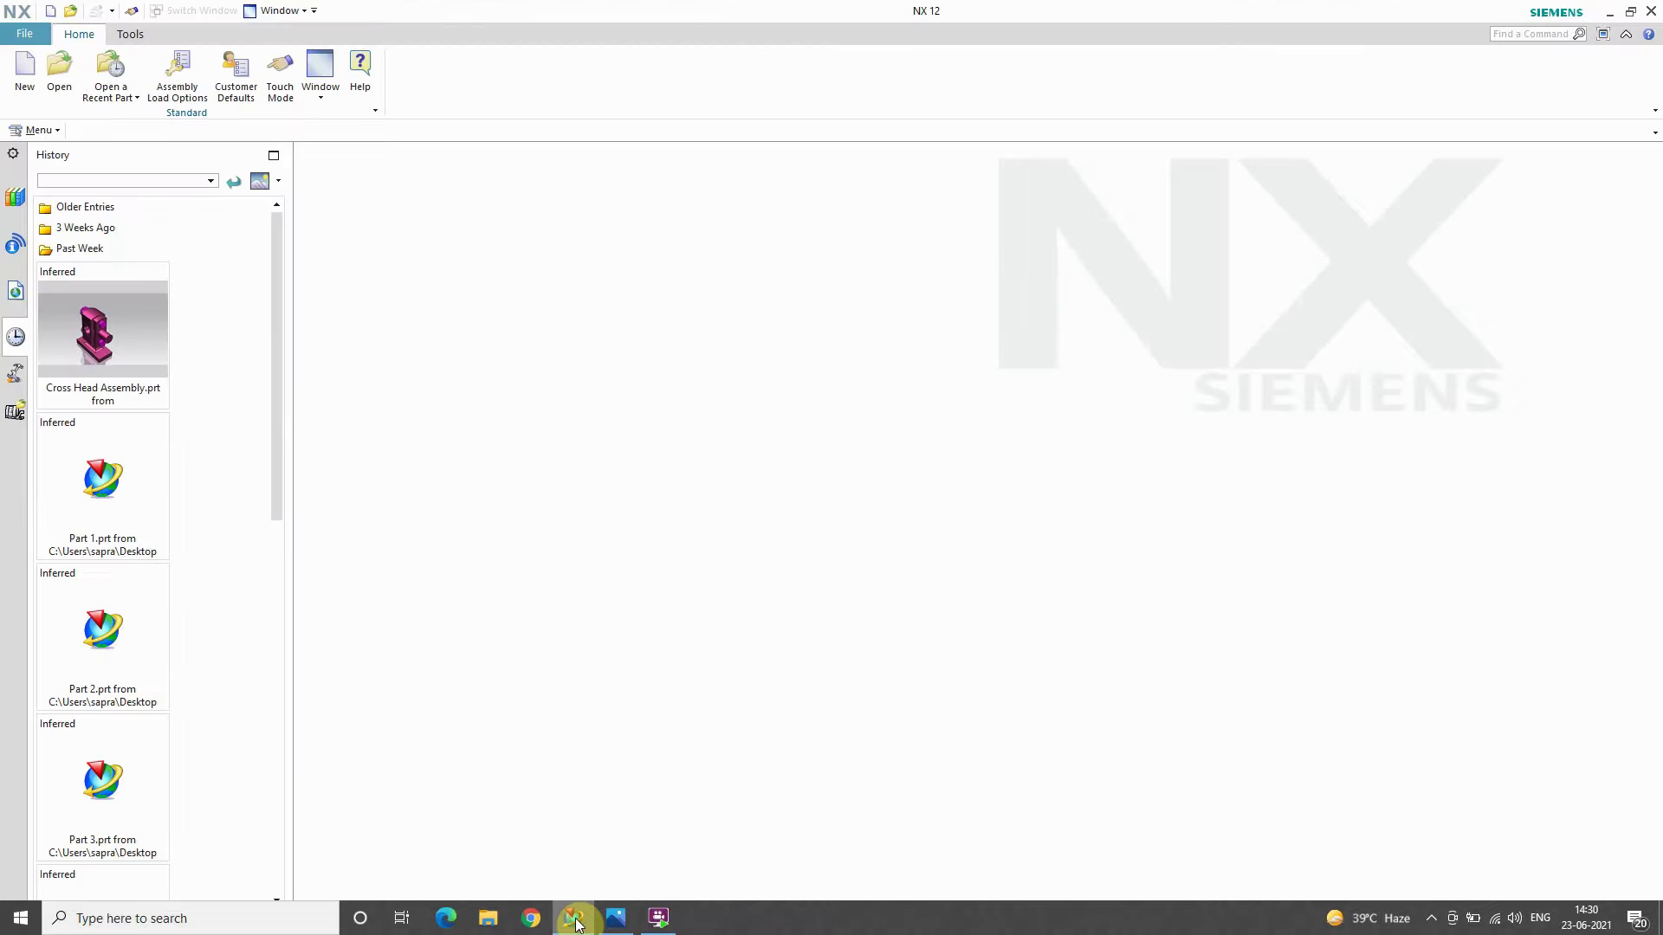
- Create new Model part _model1.prt and start Sketch (1) on the XZ datum plane
{"action": "left_click", "coordinate": [16, 71]}
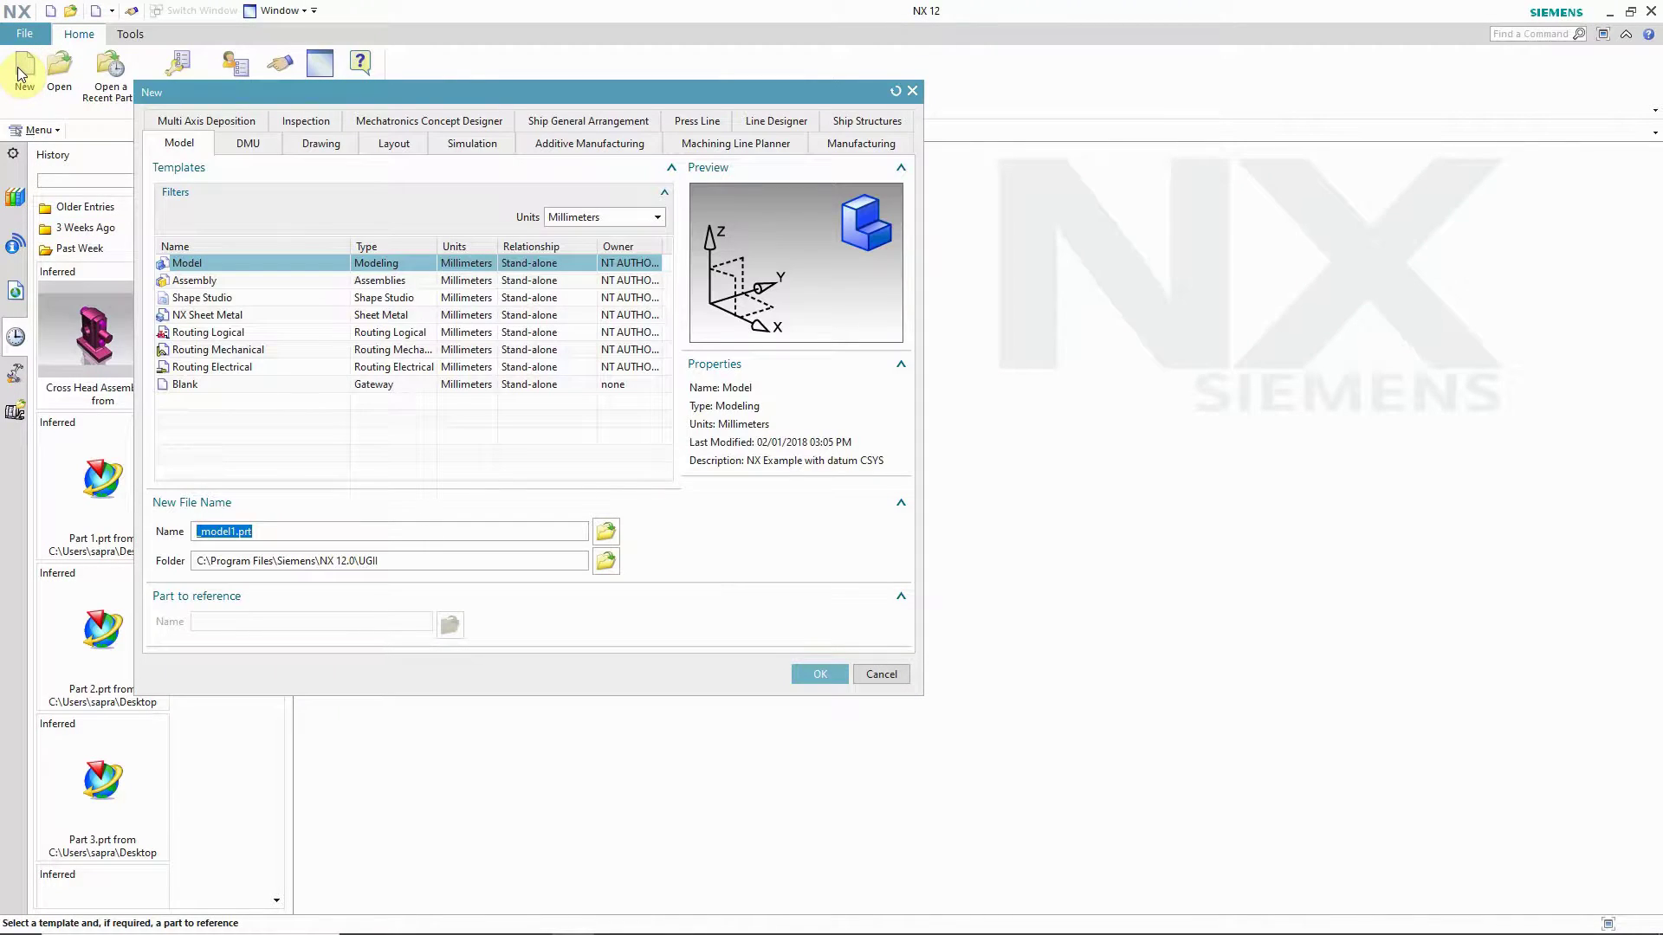
{"action": "left_click", "coordinate": [831, 680]}
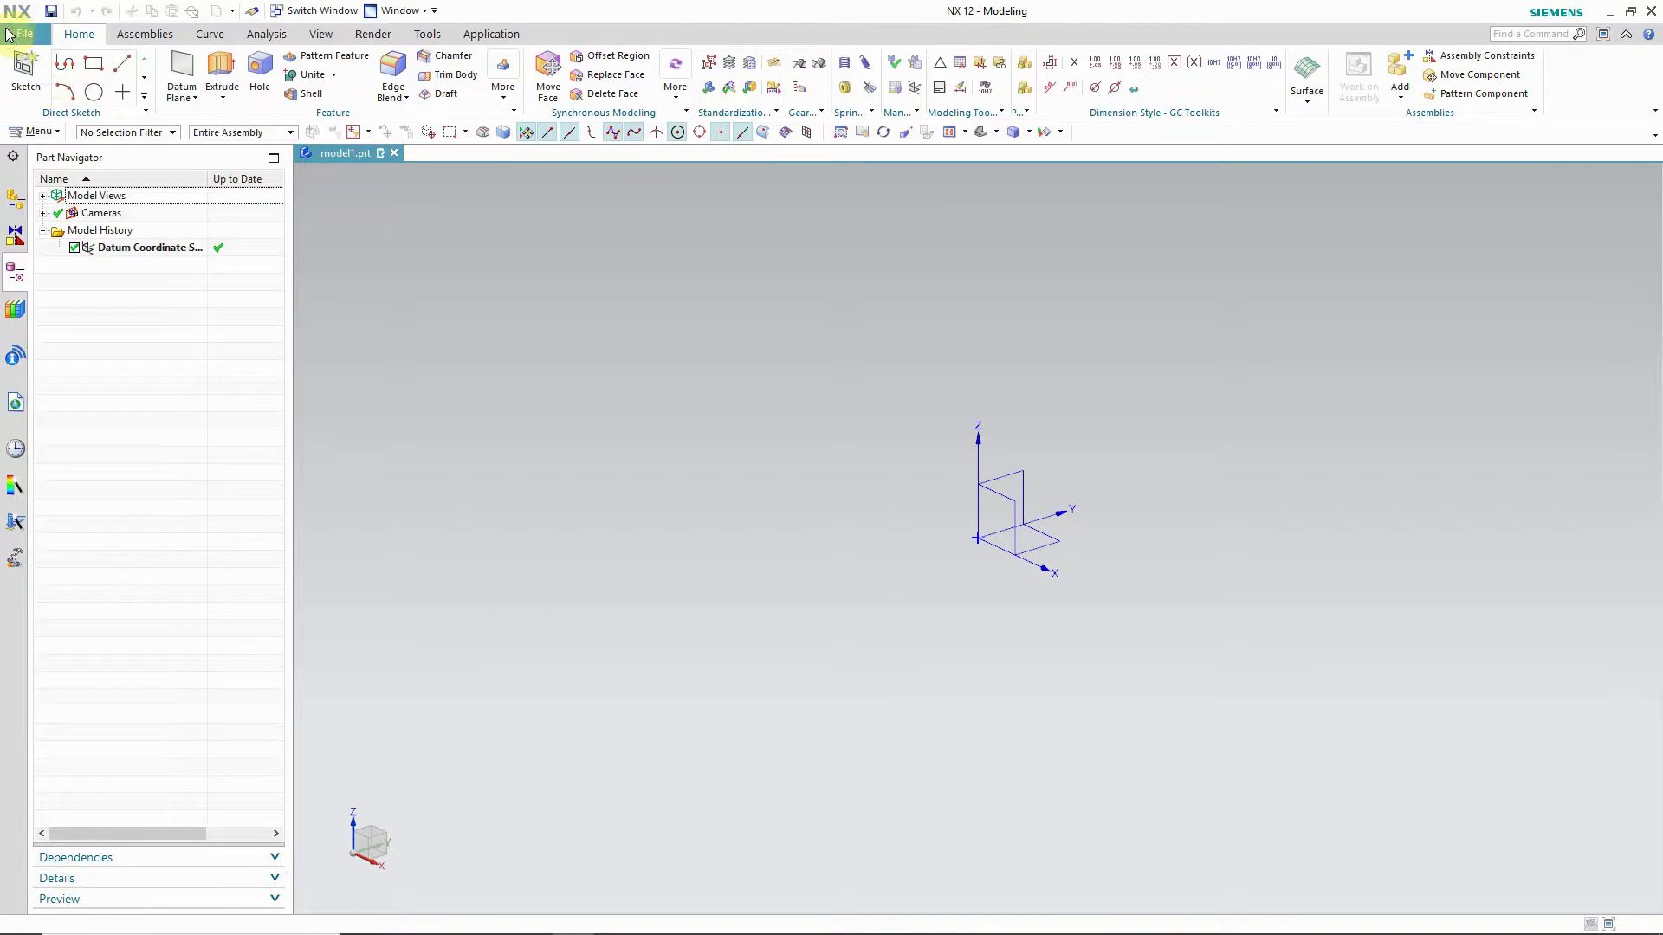
{"action": "left_click", "coordinate": [26, 93]}
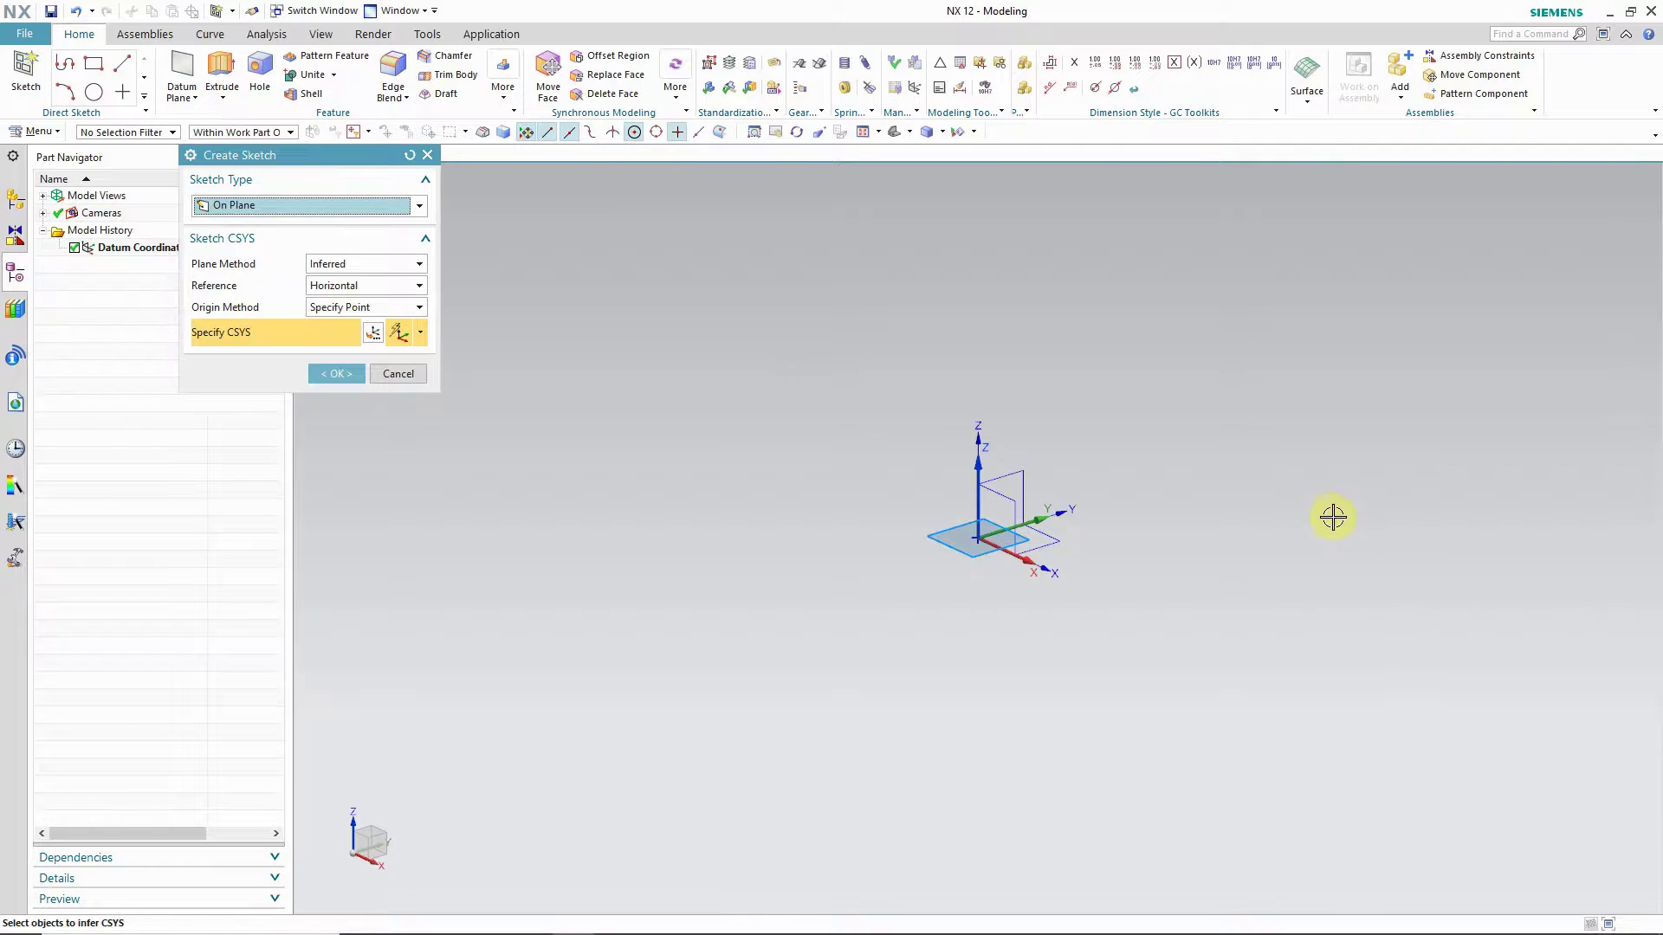
{"action": "left_click", "coordinate": [1014, 475]}
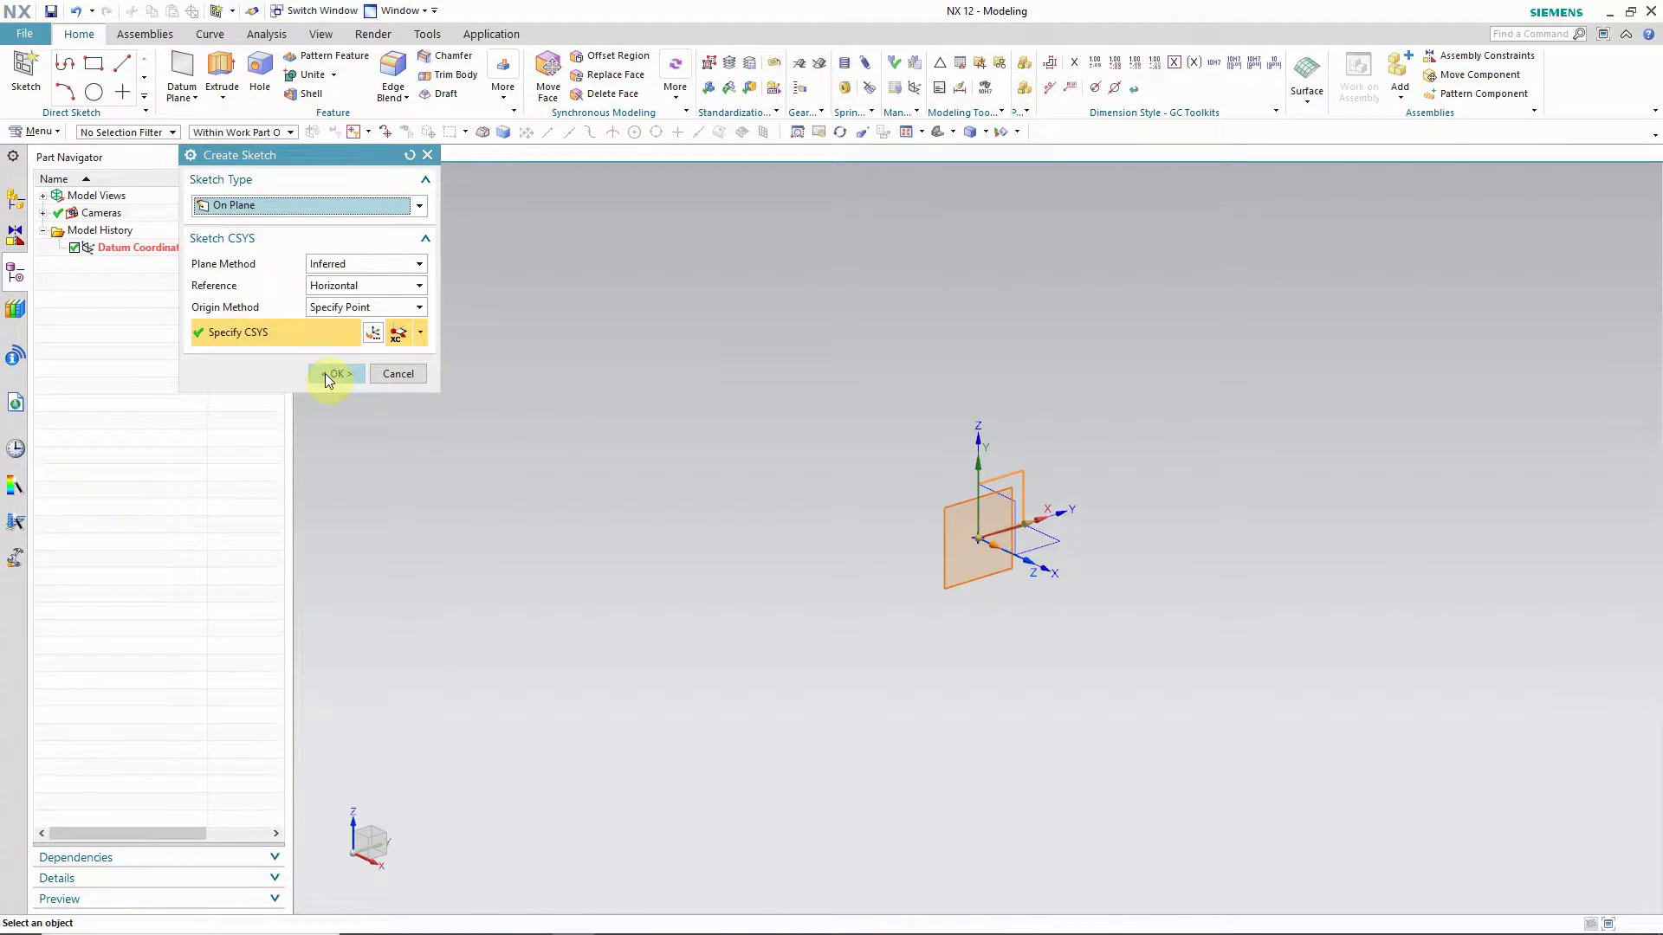
{"action": "left_click", "coordinate": [326, 374]}
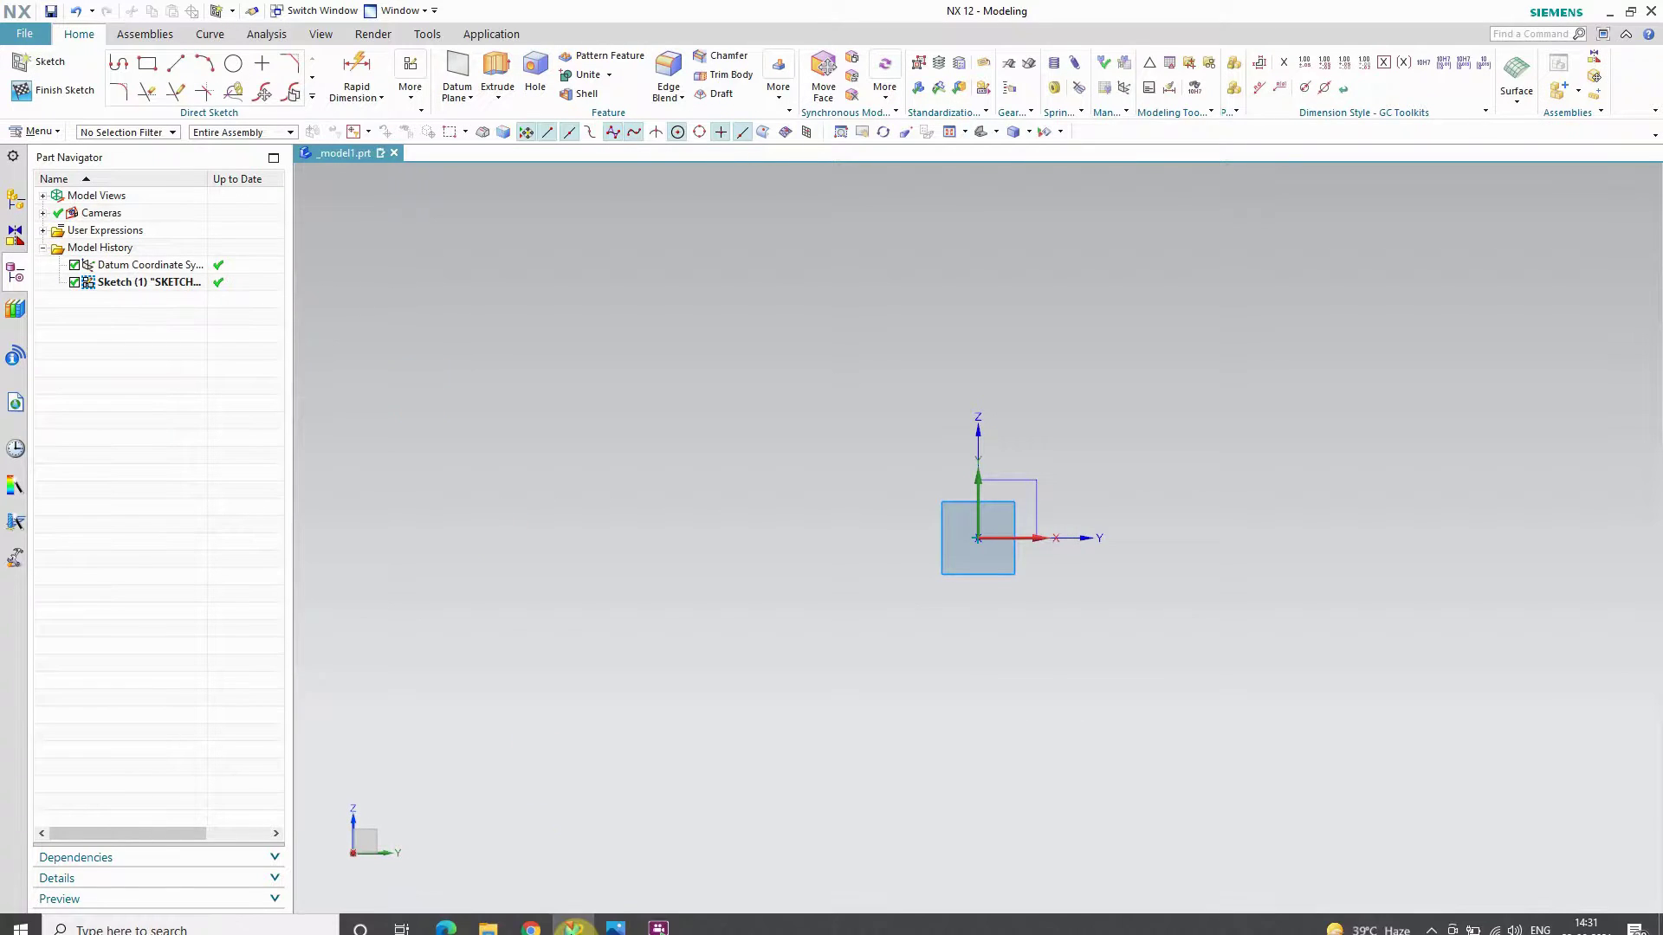
{"action": "left_click", "coordinate": [614, 917]}
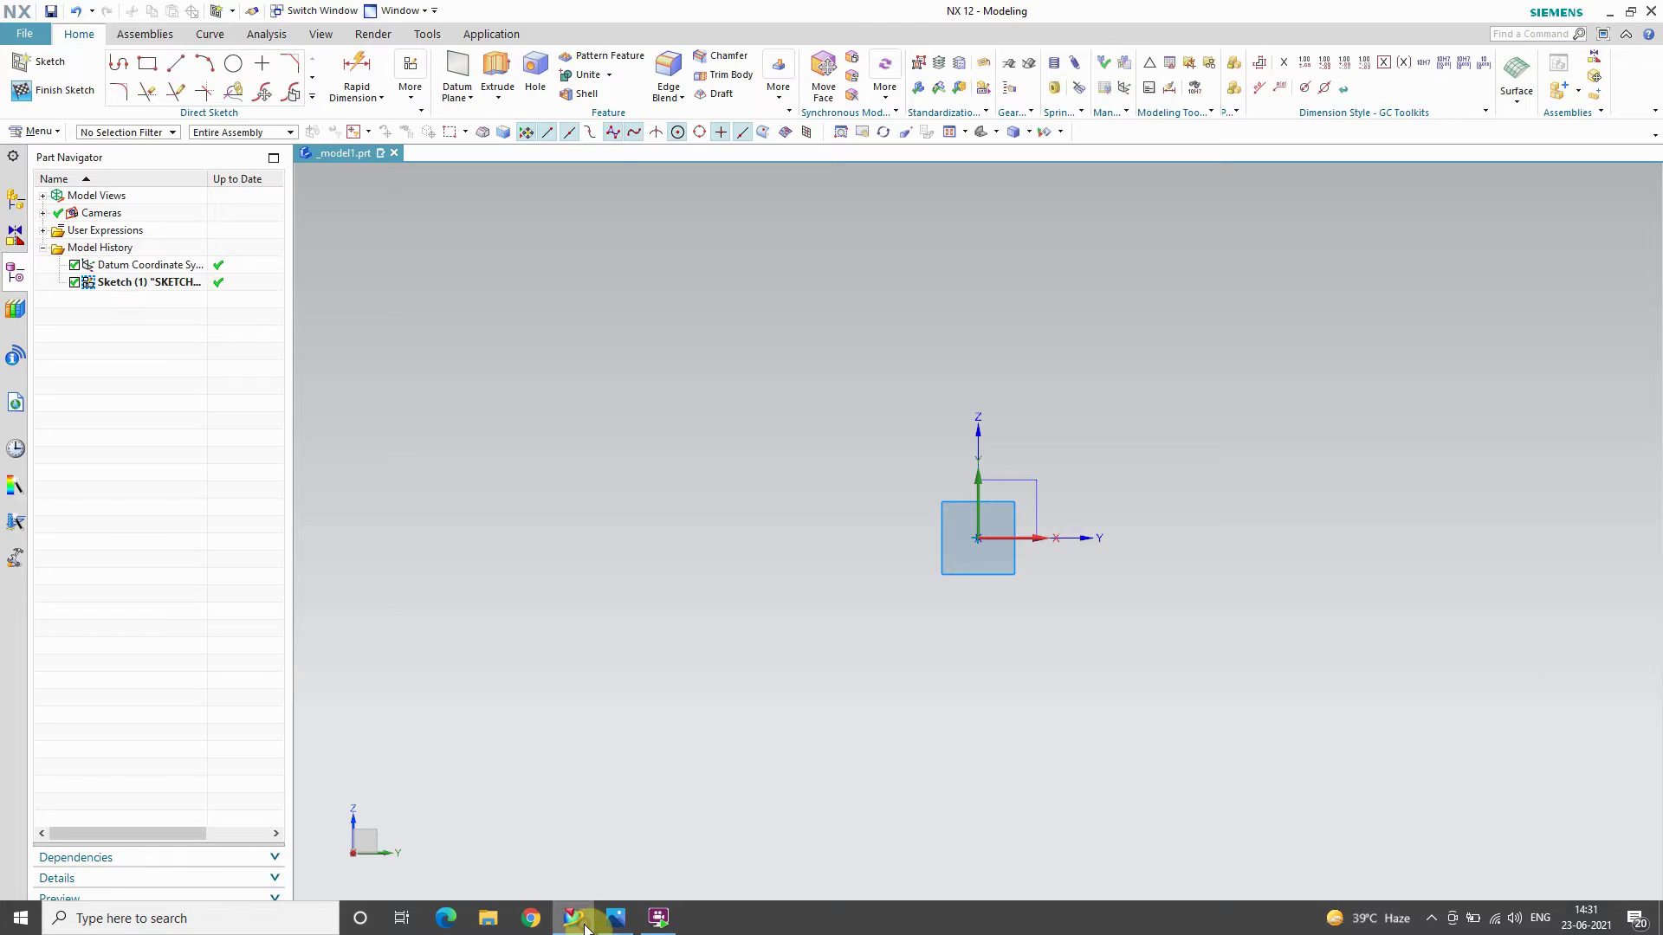
{"action": "left_click", "coordinate": [575, 919]}
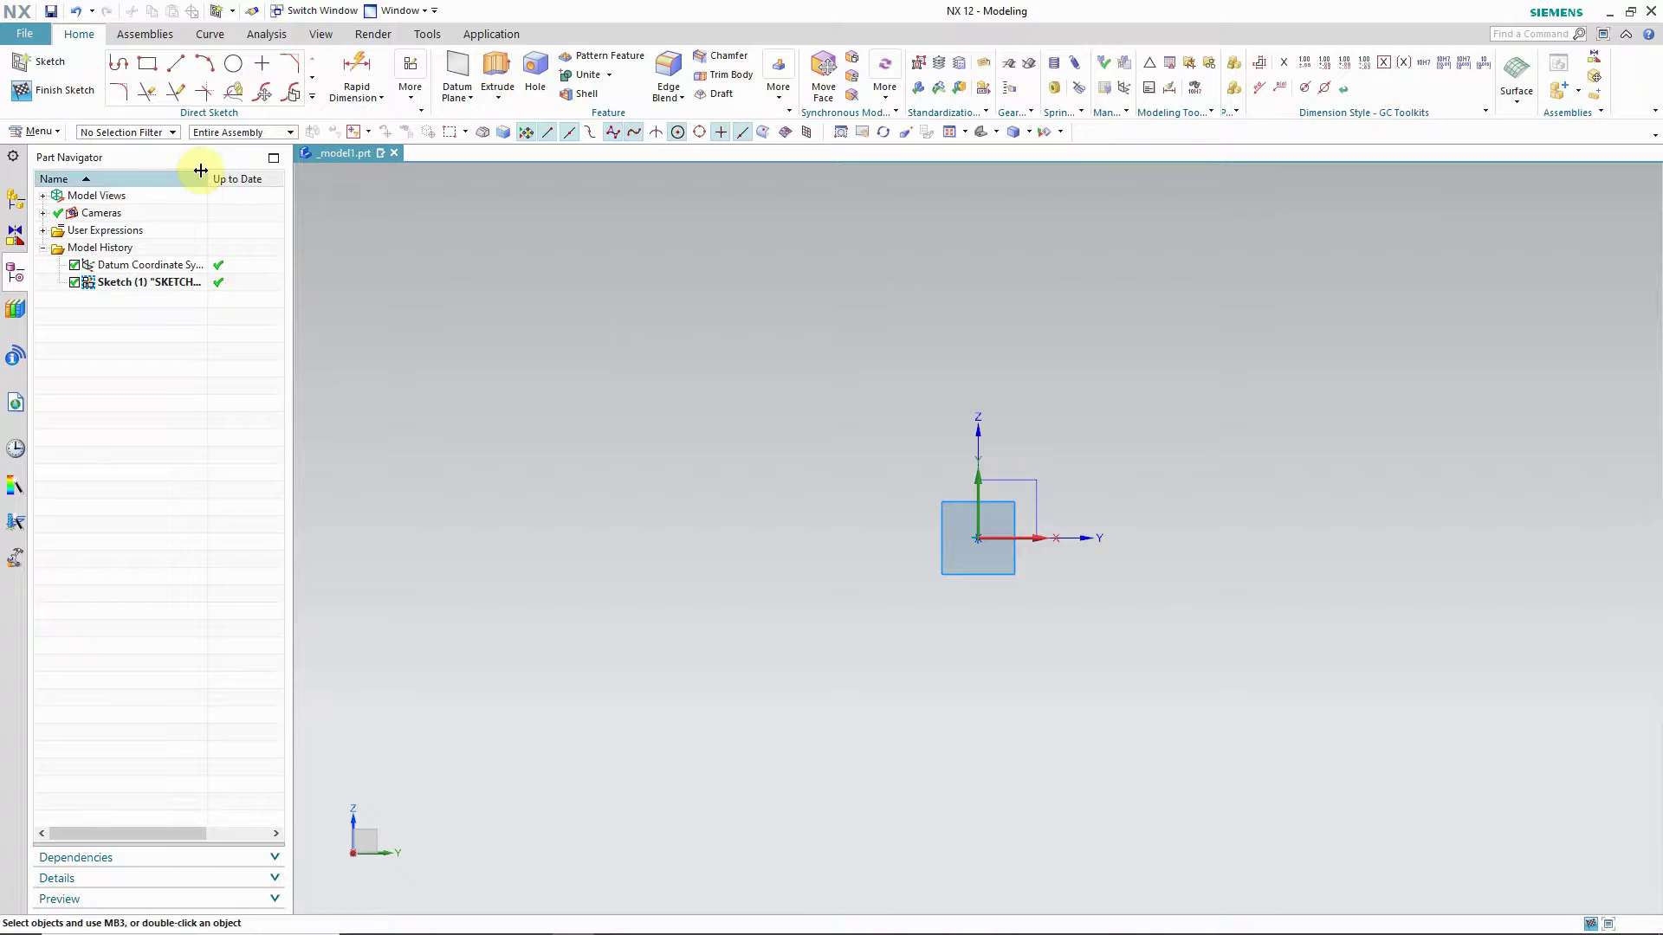
- Draw a 35 mm base line from the origin and two 60 mm uprights at its ends
{"action": "left_click", "coordinate": [175, 64]}
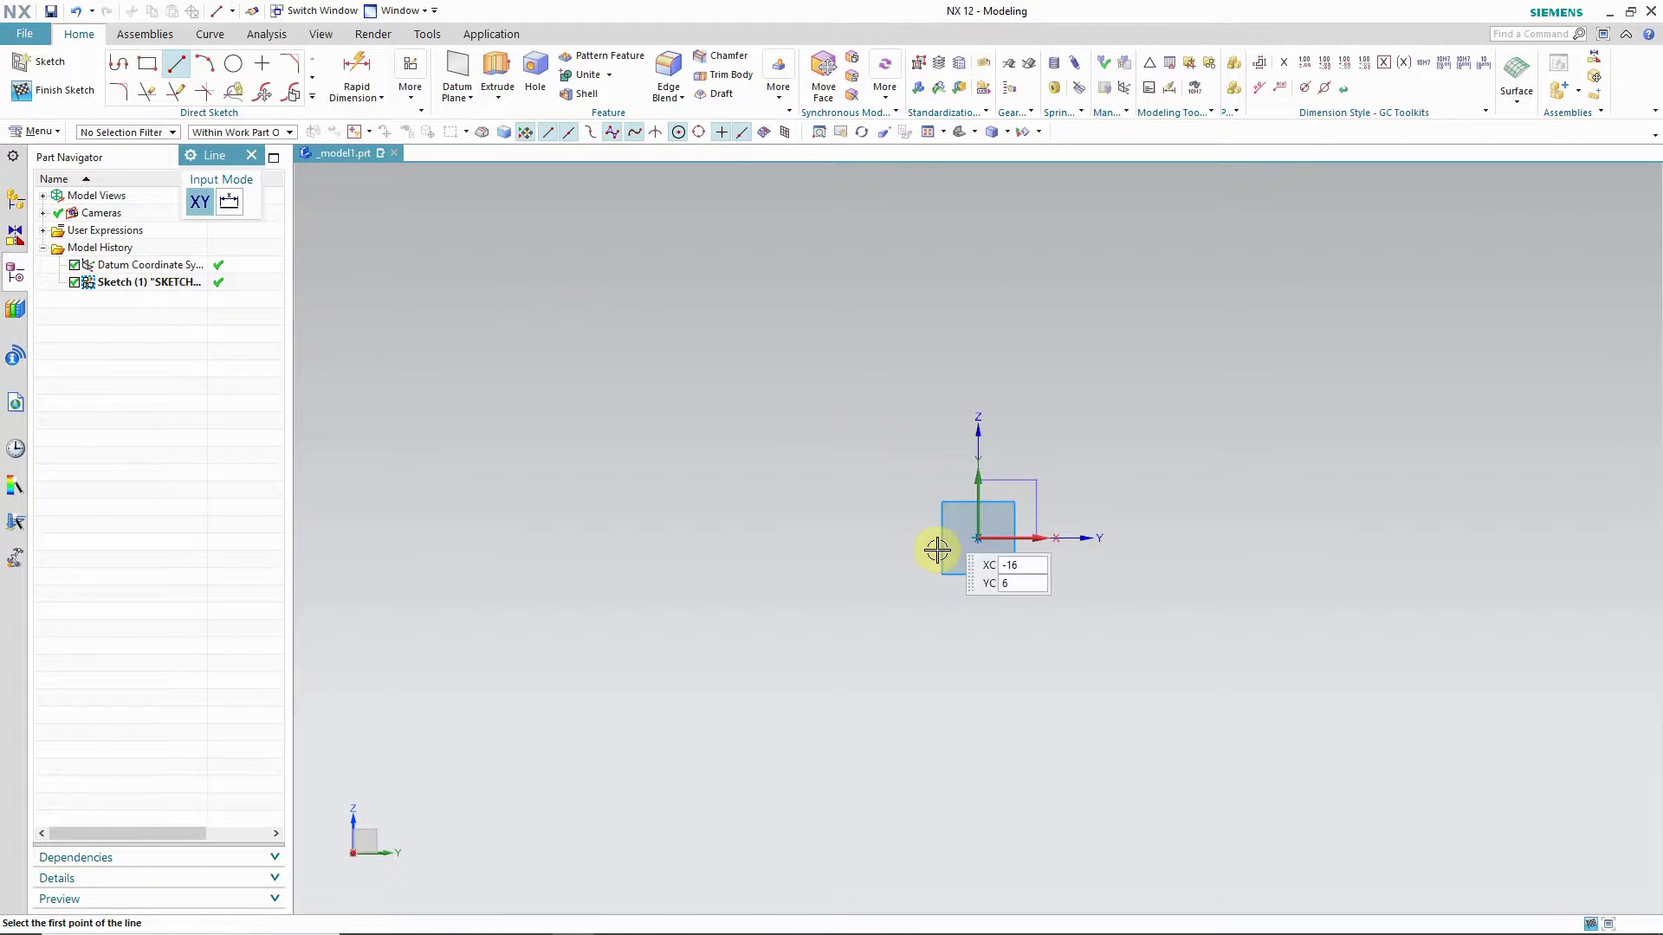
{"action": "left_click", "coordinate": [979, 537]}
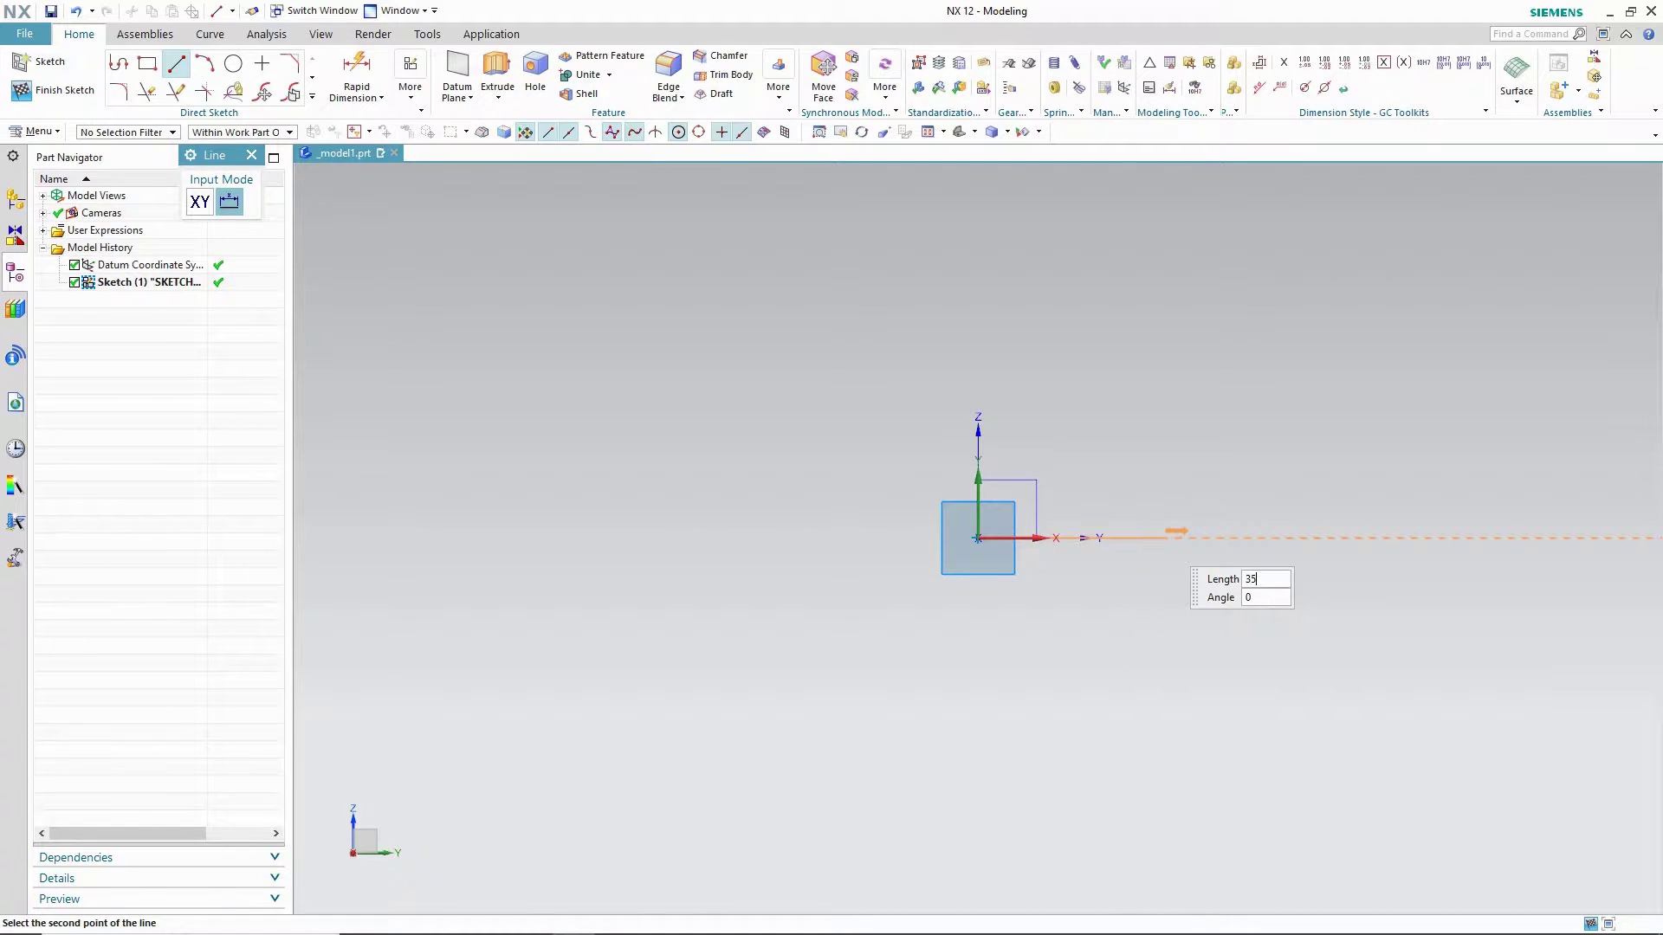
{"action": "key", "text": "Return"}
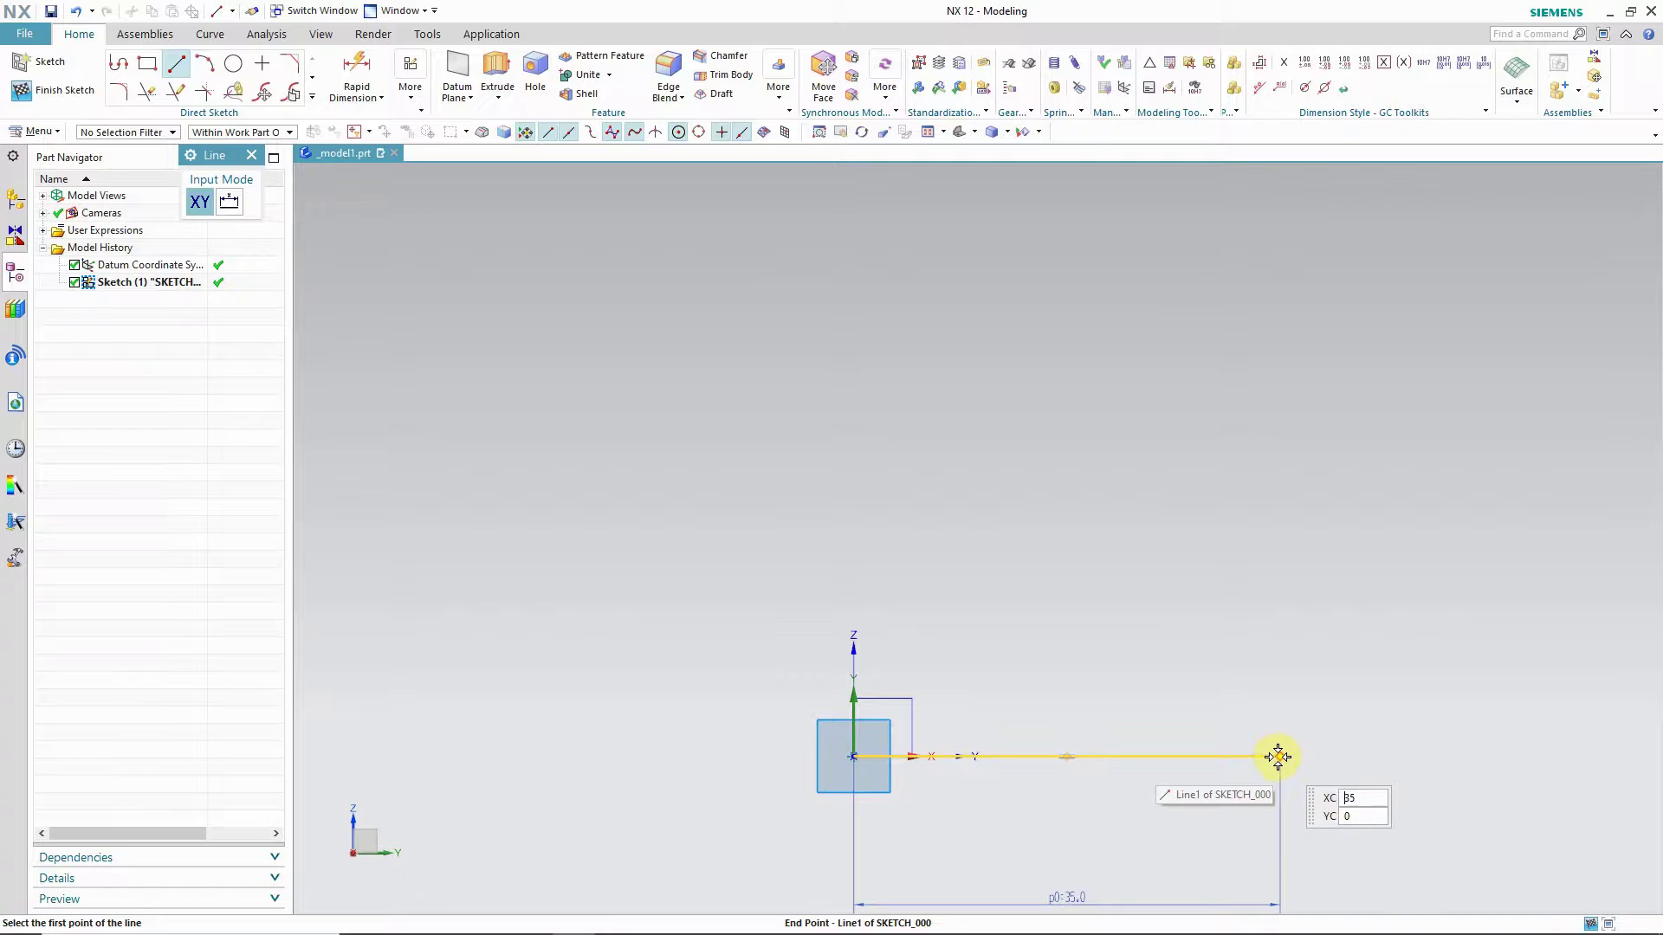
{"action": "left_click", "coordinate": [1280, 756]}
{"action": "type", "text": "60"}
{"action": "key", "text": "Return"}
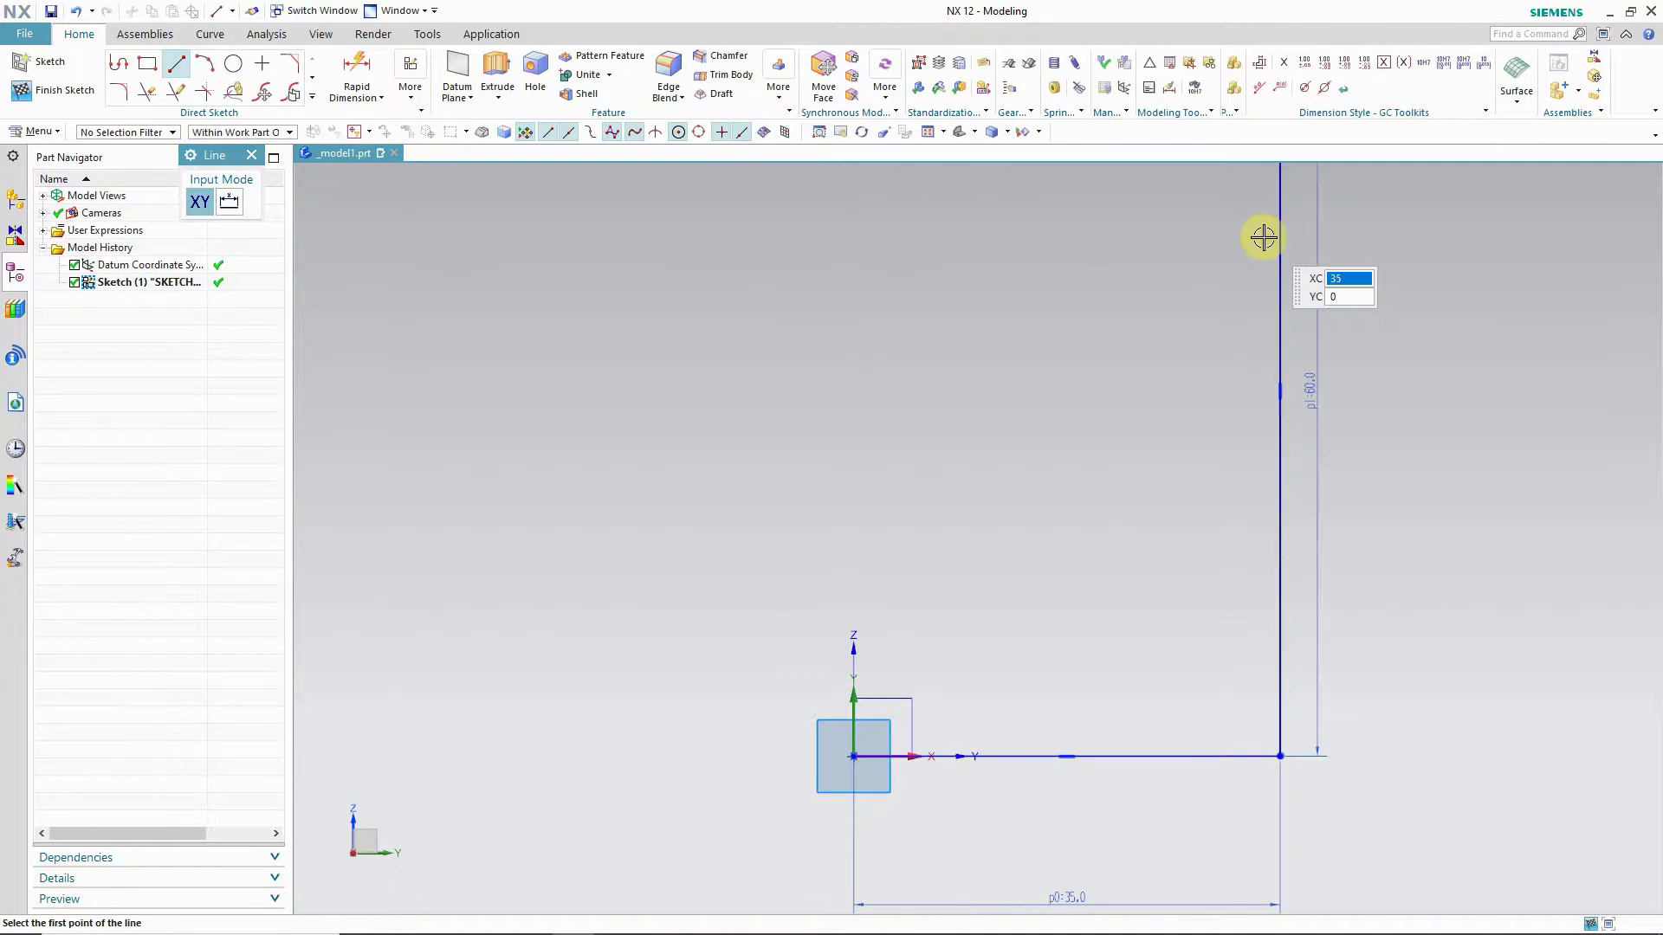
{"action": "scroll", "coordinate": [777, 572], "scroll_direction": "down", "scroll_amount": 1}
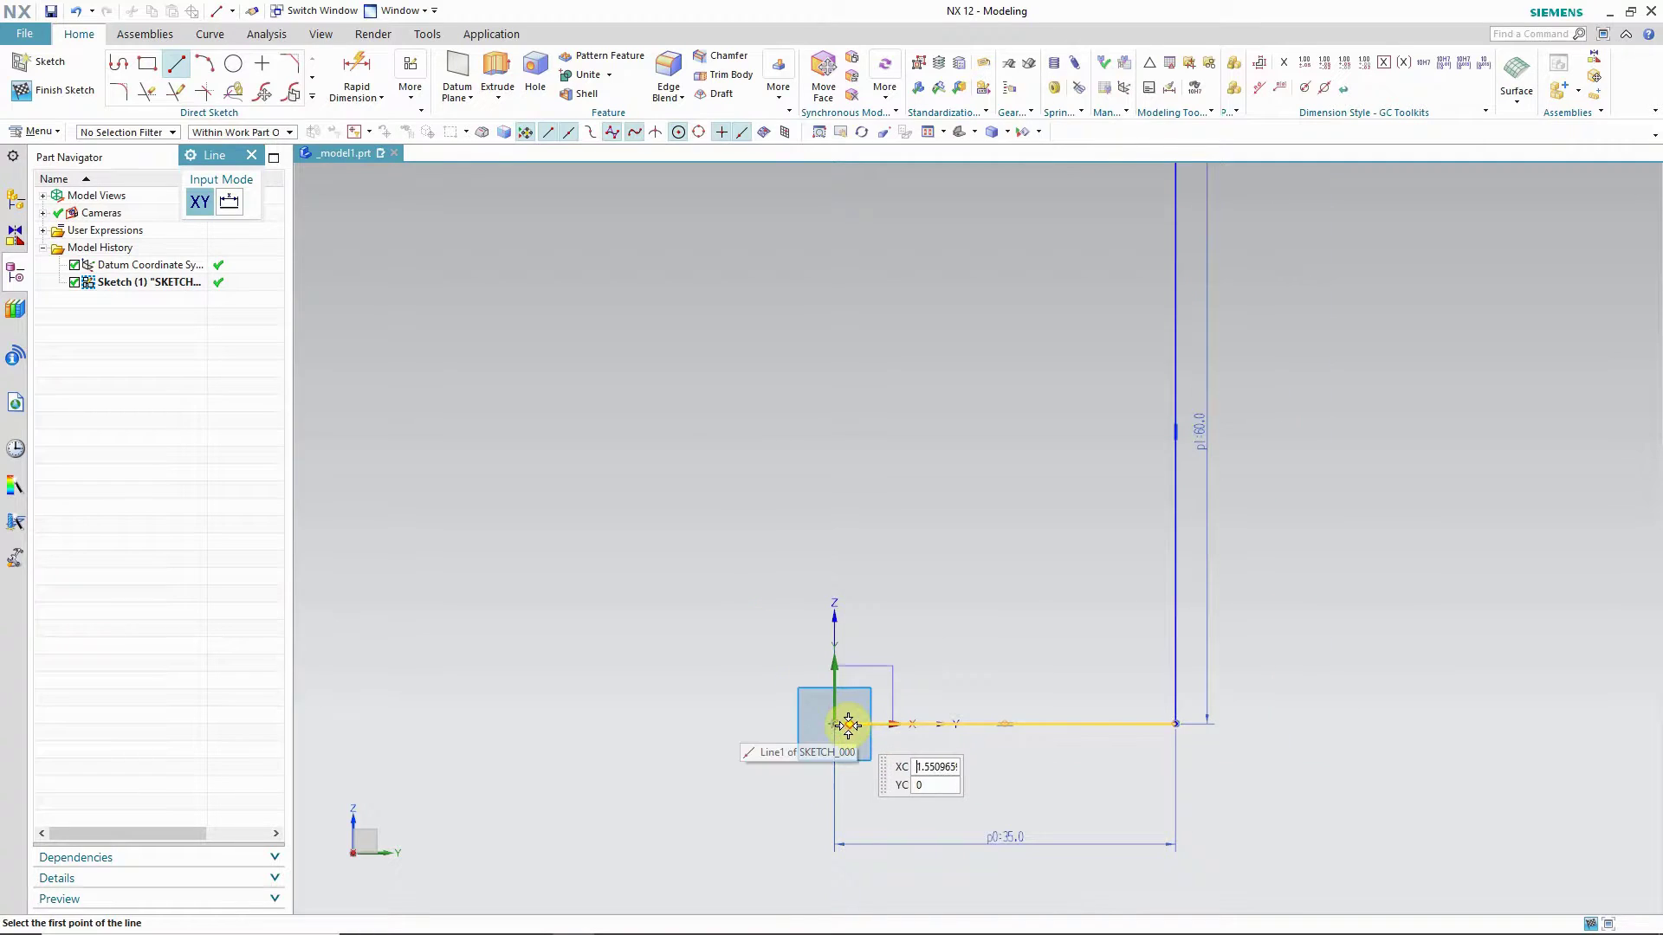
{"action": "left_click", "coordinate": [834, 725]}
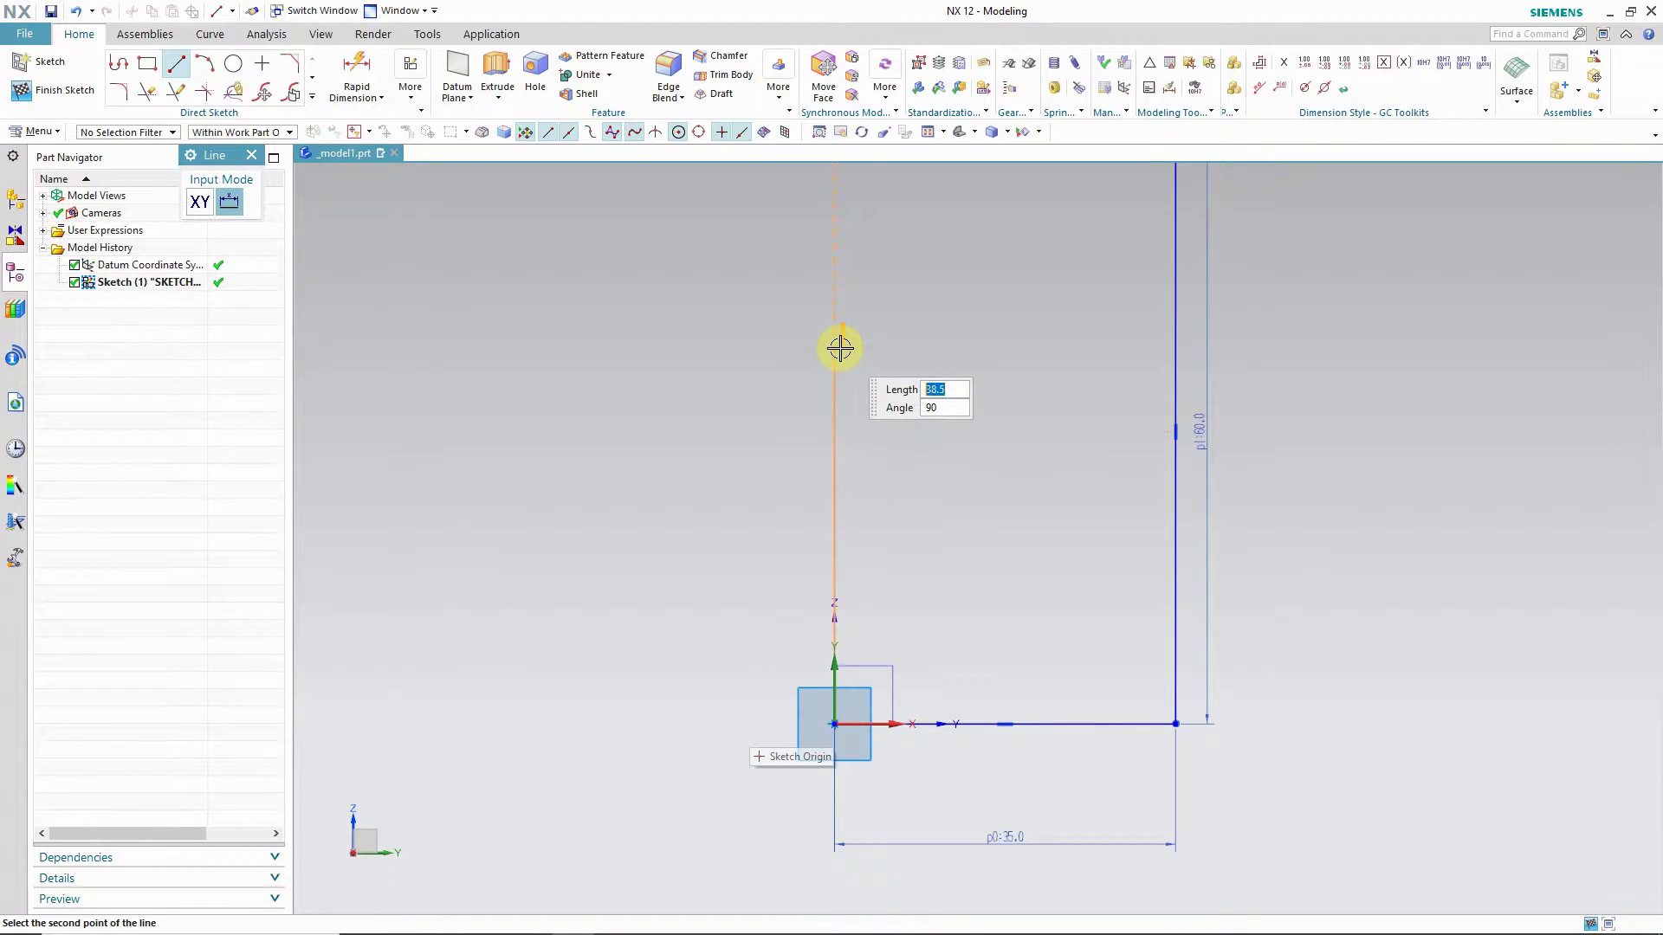
{"action": "type", "text": "60"}
{"action": "key", "text": "Return"}
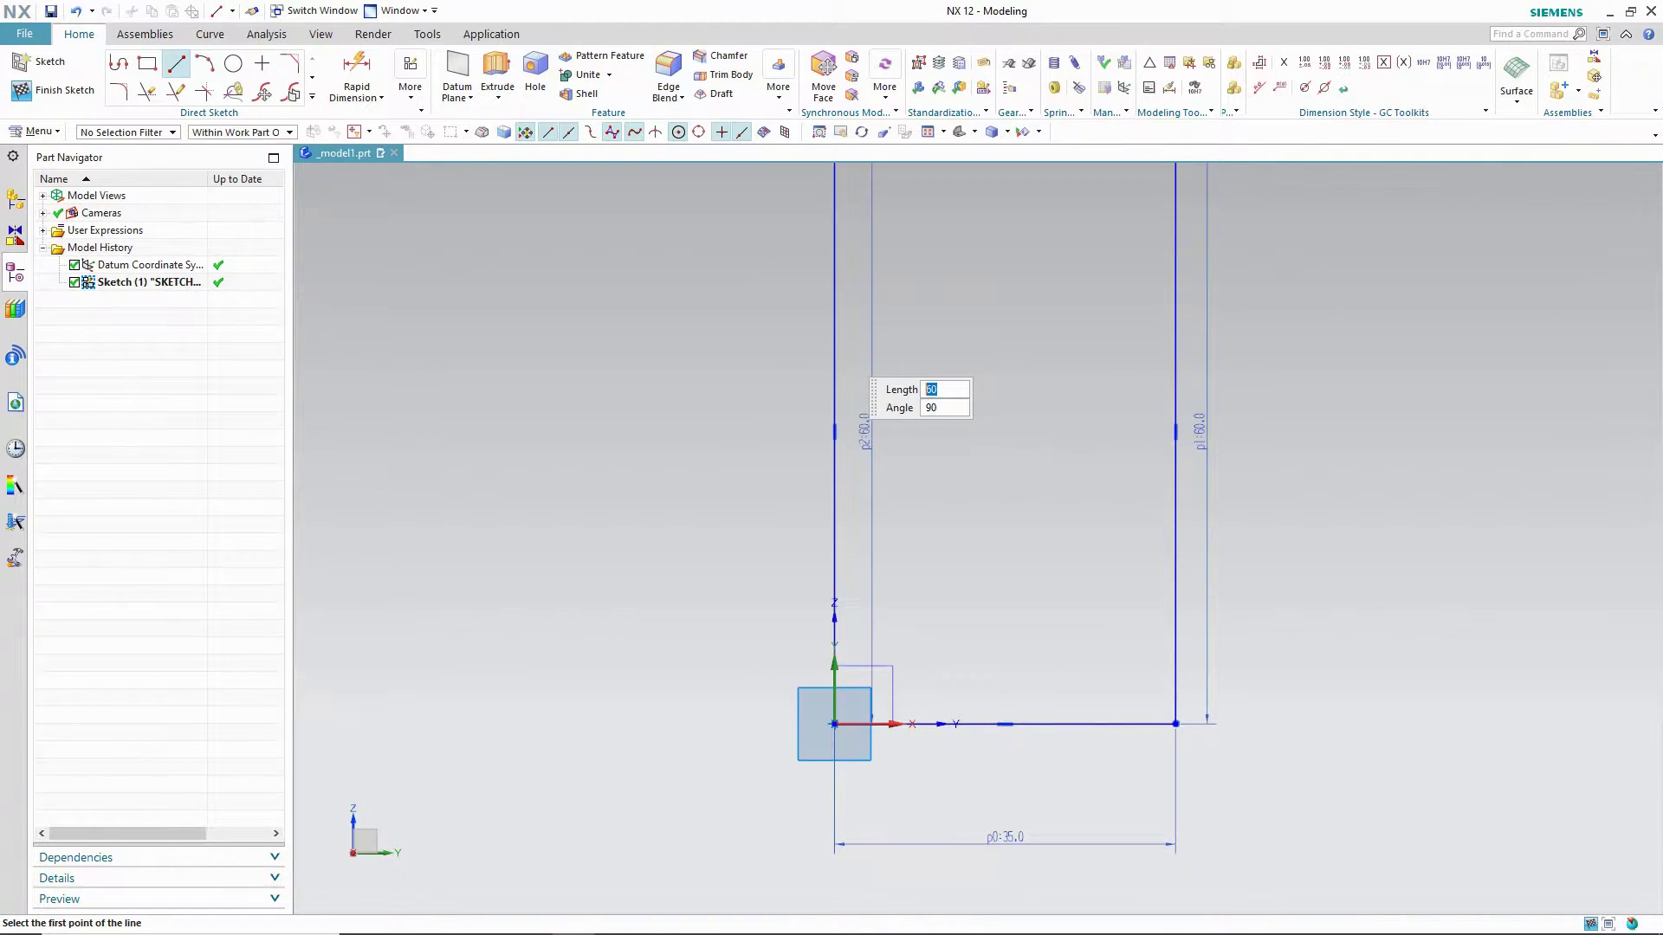
{"action": "scroll", "coordinate": [718, 482], "scroll_direction": "down", "scroll_amount": 2}
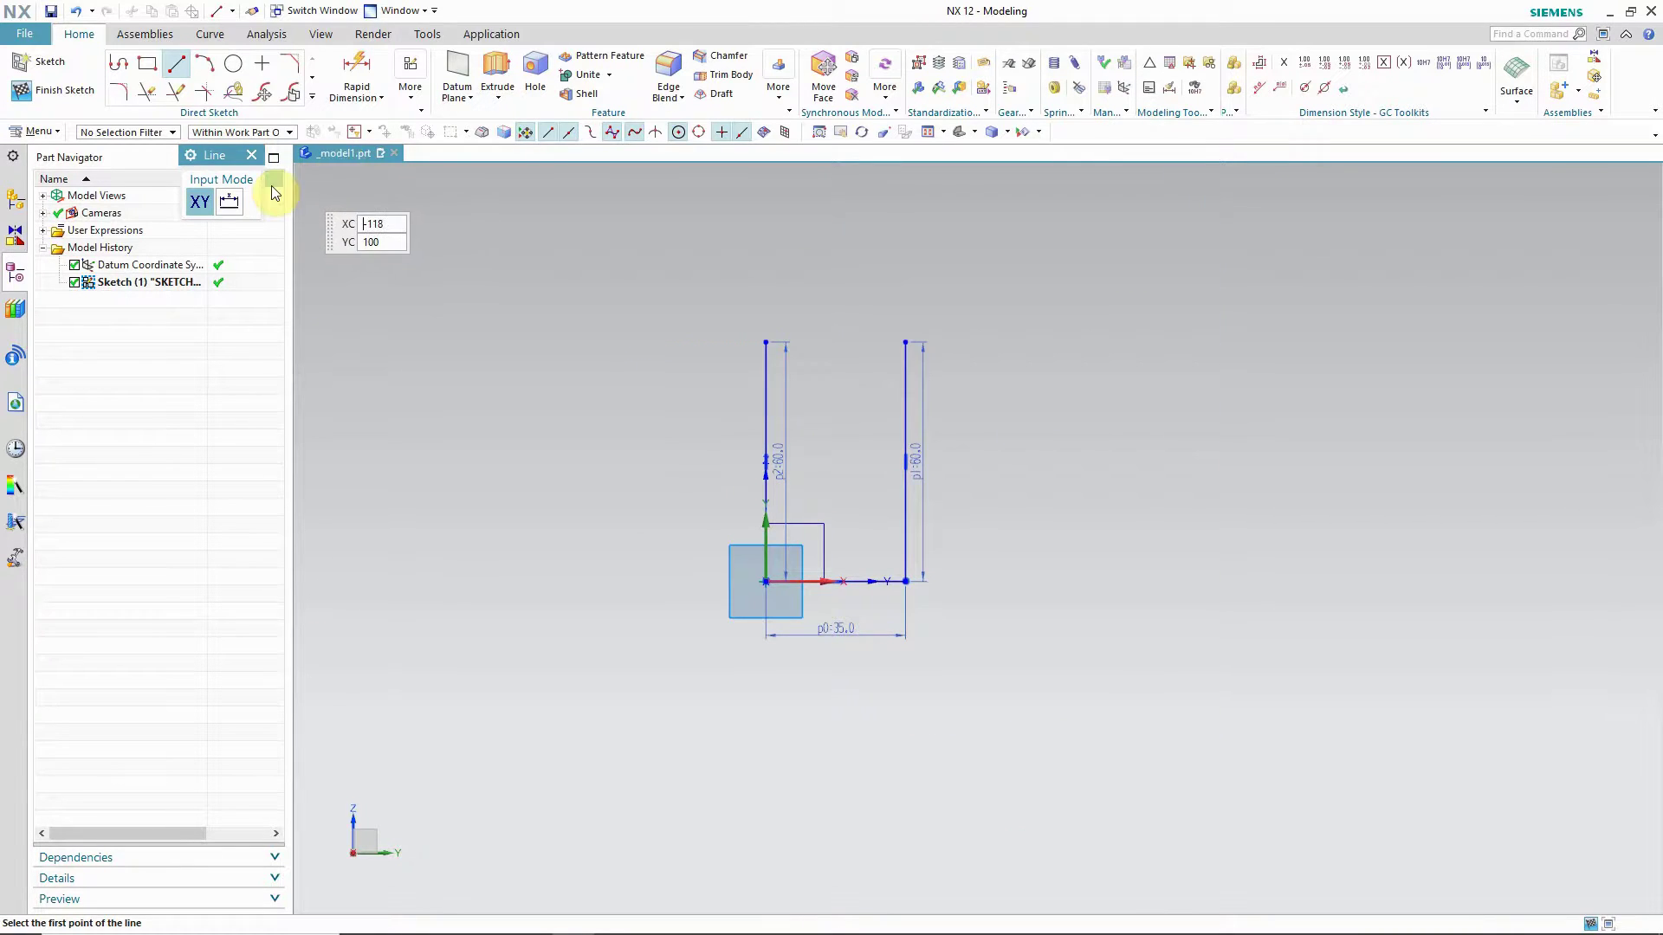
{"action": "left_click", "coordinate": [252, 156]}
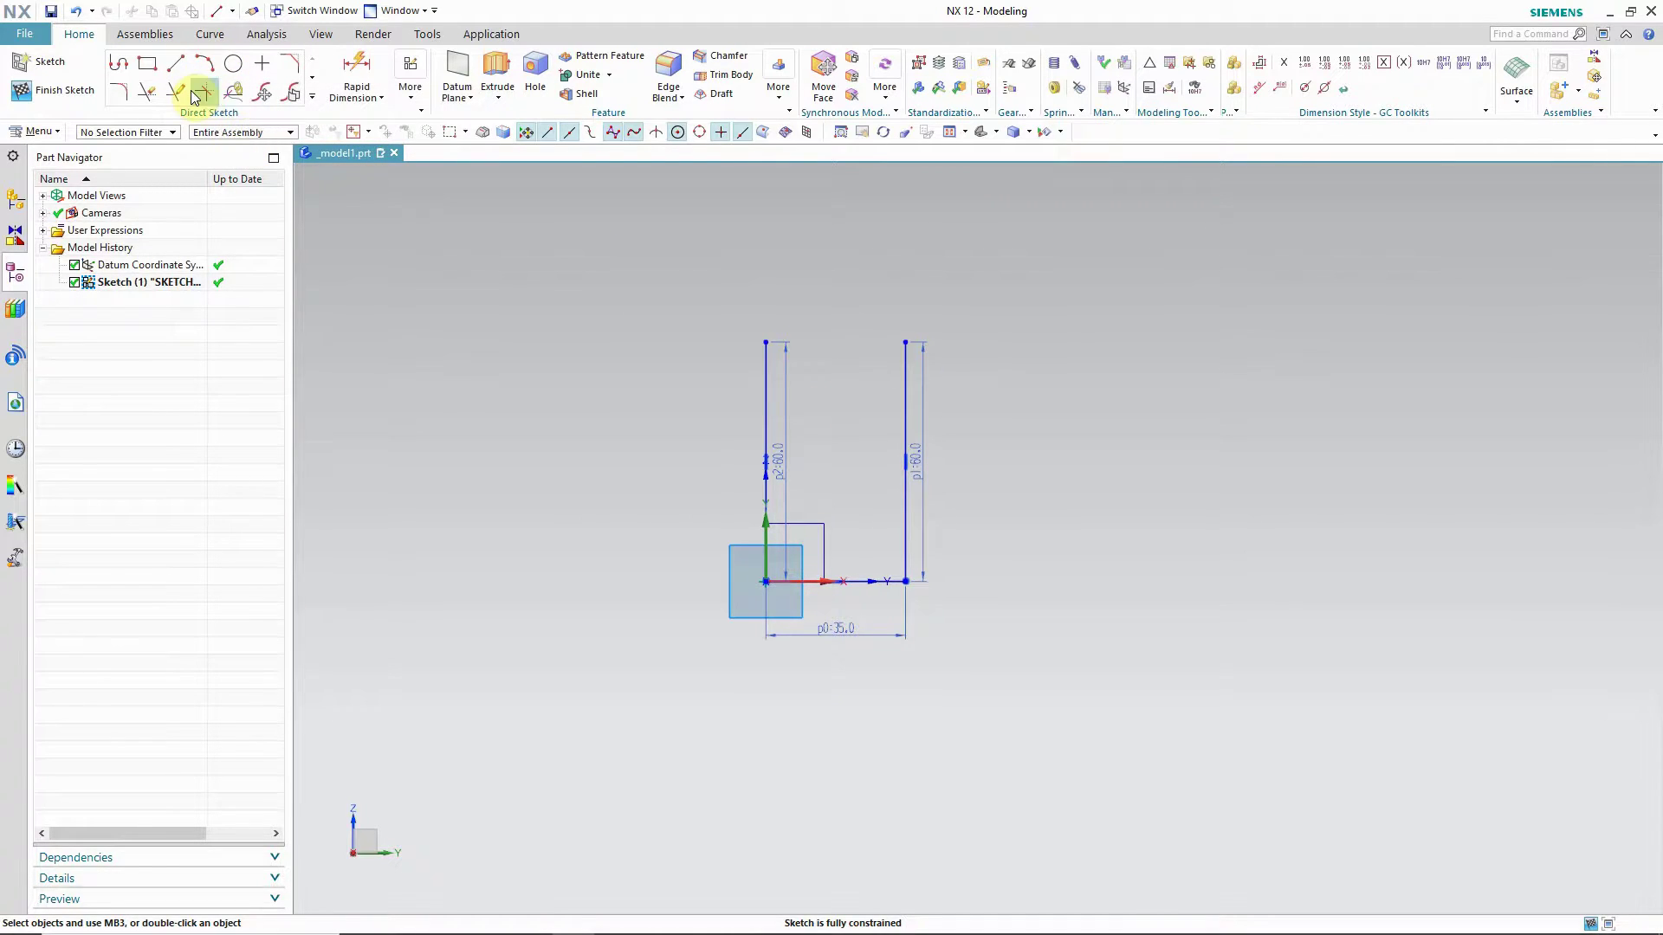
- Convert the upright through the origin into a reference centreline
{"action": "right_click", "coordinate": [767, 399]}
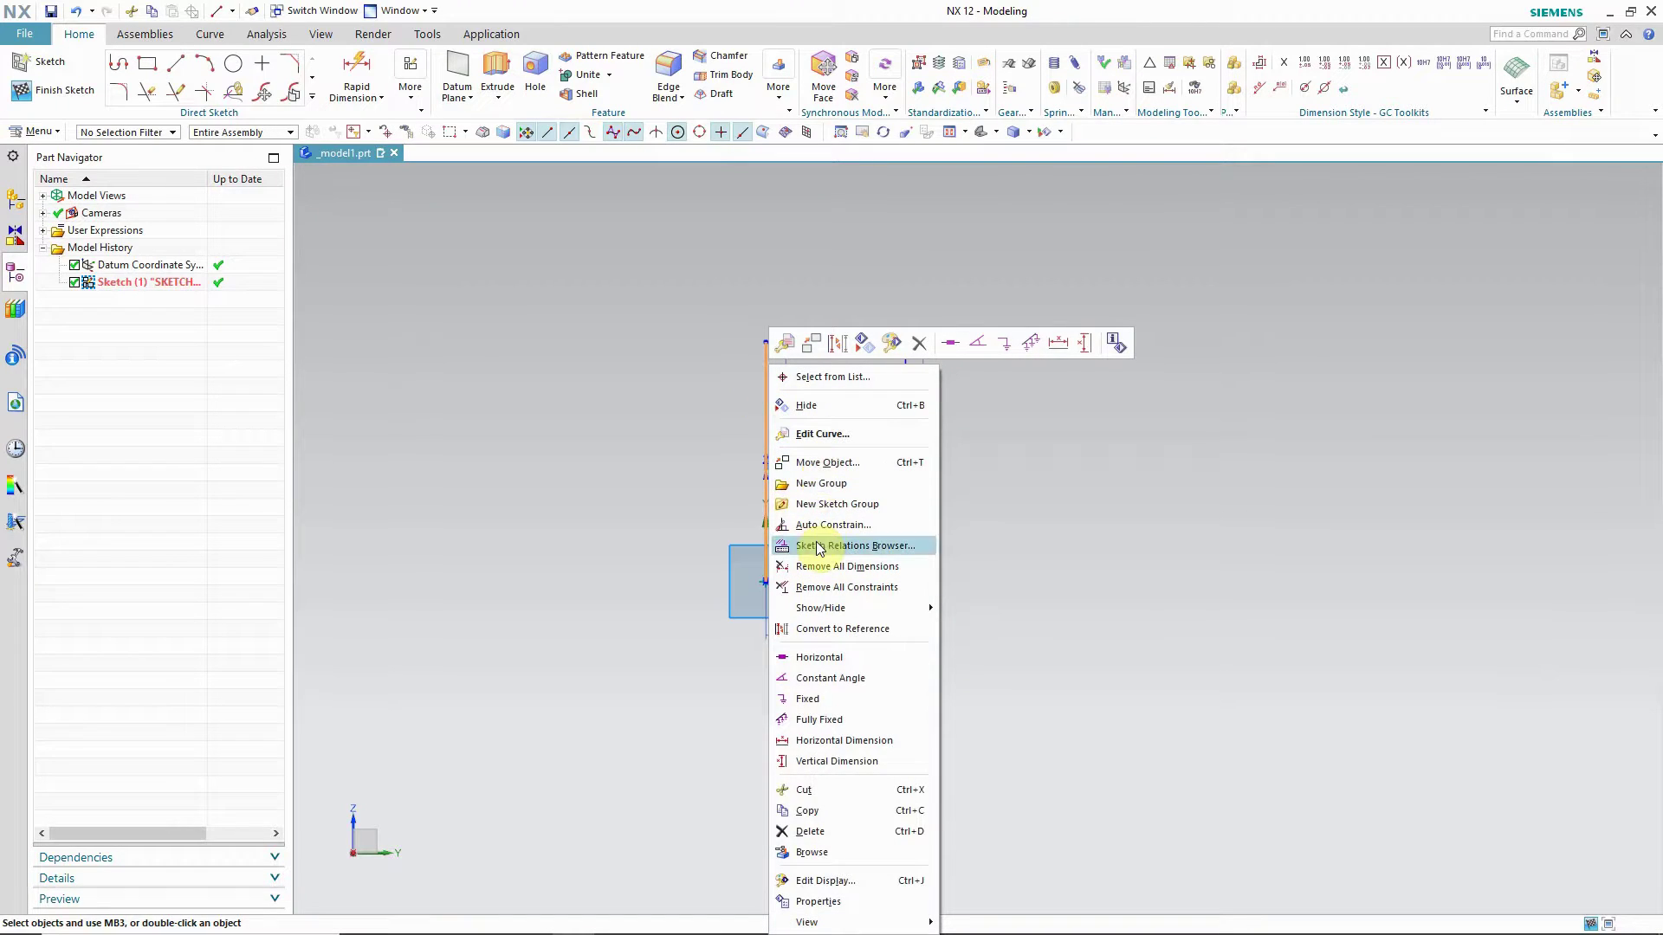
{"action": "left_click", "coordinate": [842, 629]}
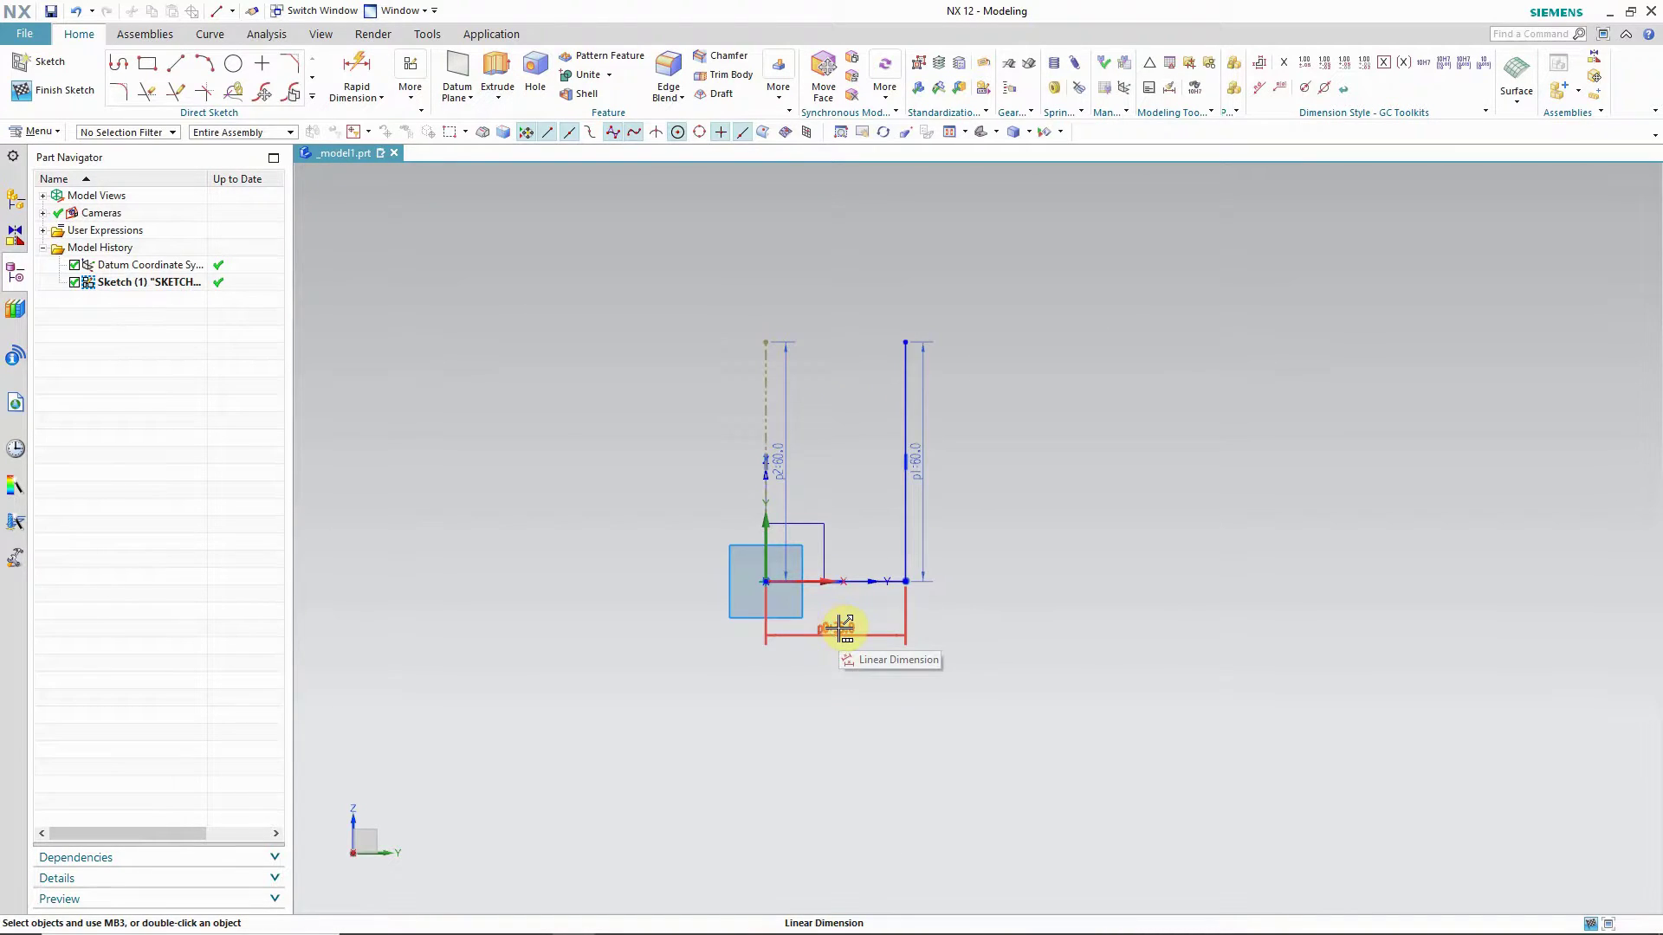
{"action": "left_click", "coordinate": [842, 629]}
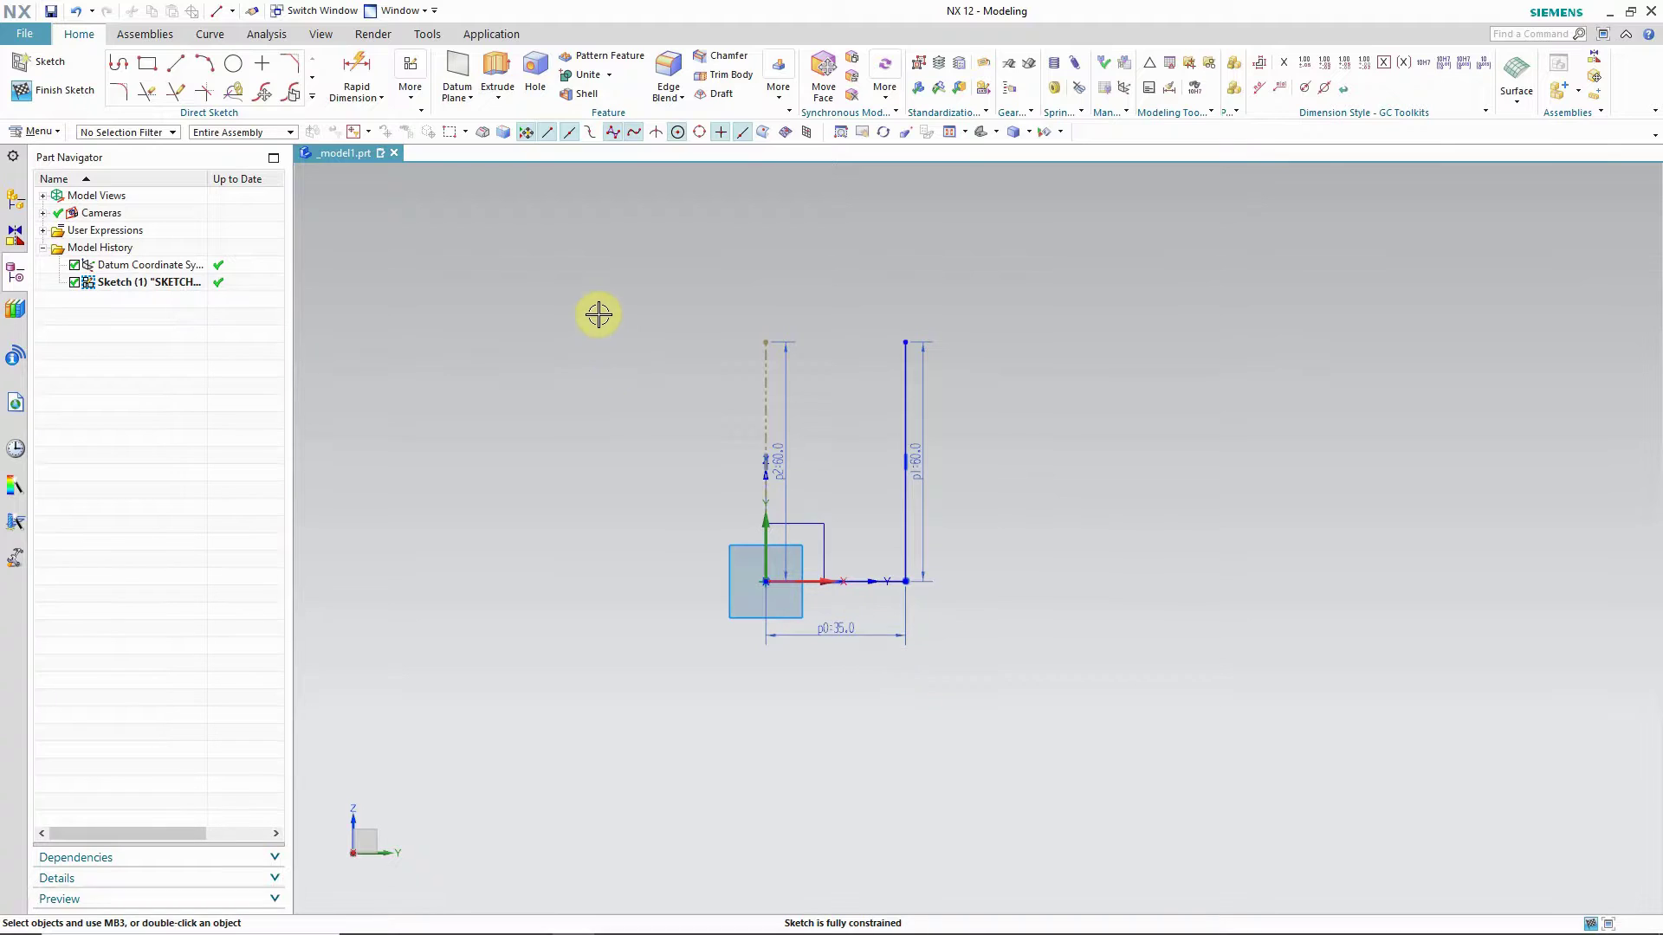
{"action": "left_click", "coordinate": [313, 96]}
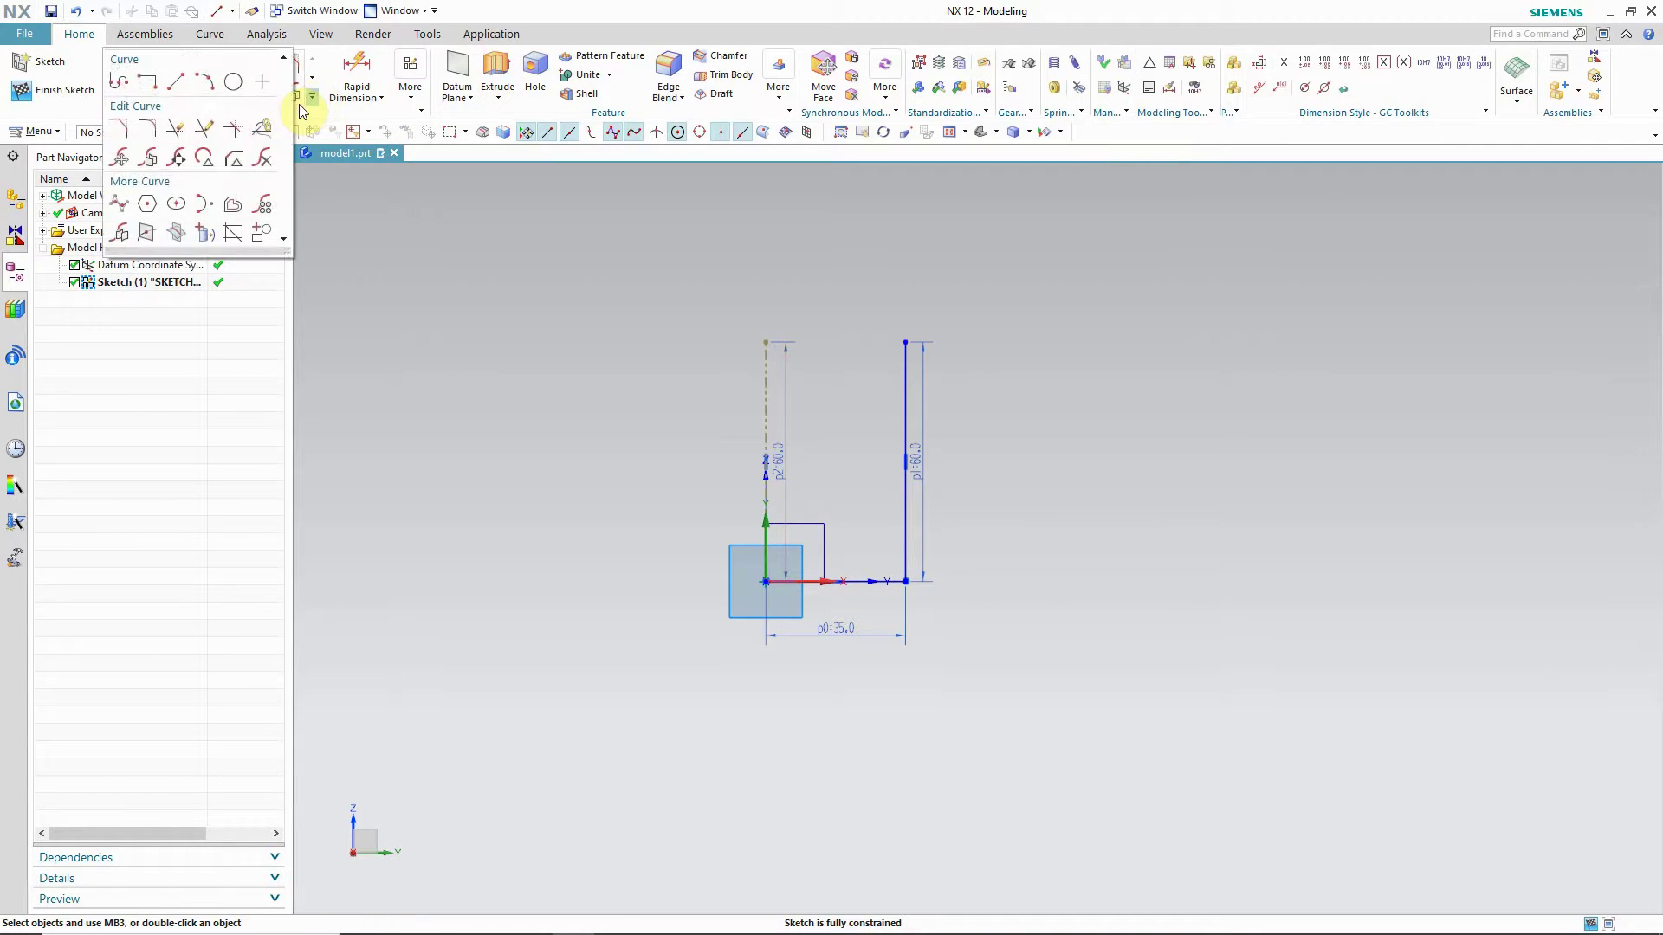
{"action": "left_click", "coordinate": [119, 233]}
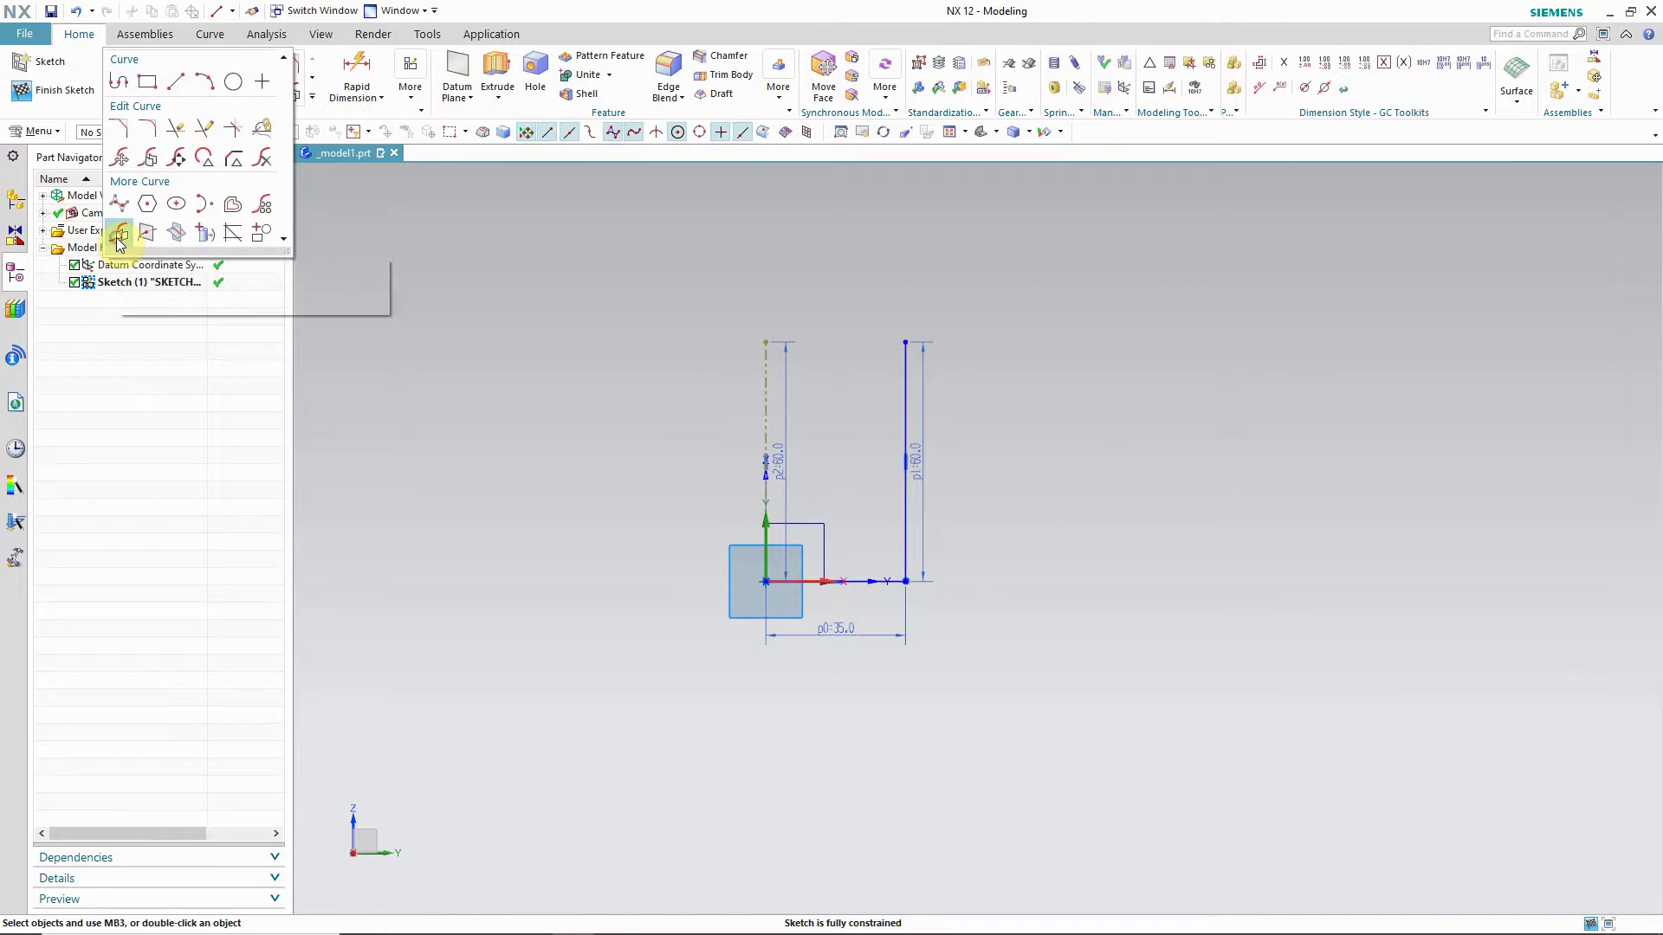
- Mirror the right upright and base line about the reference centreline
{"action": "left_click", "coordinate": [901, 489]}
{"action": "left_click", "coordinate": [857, 581]}
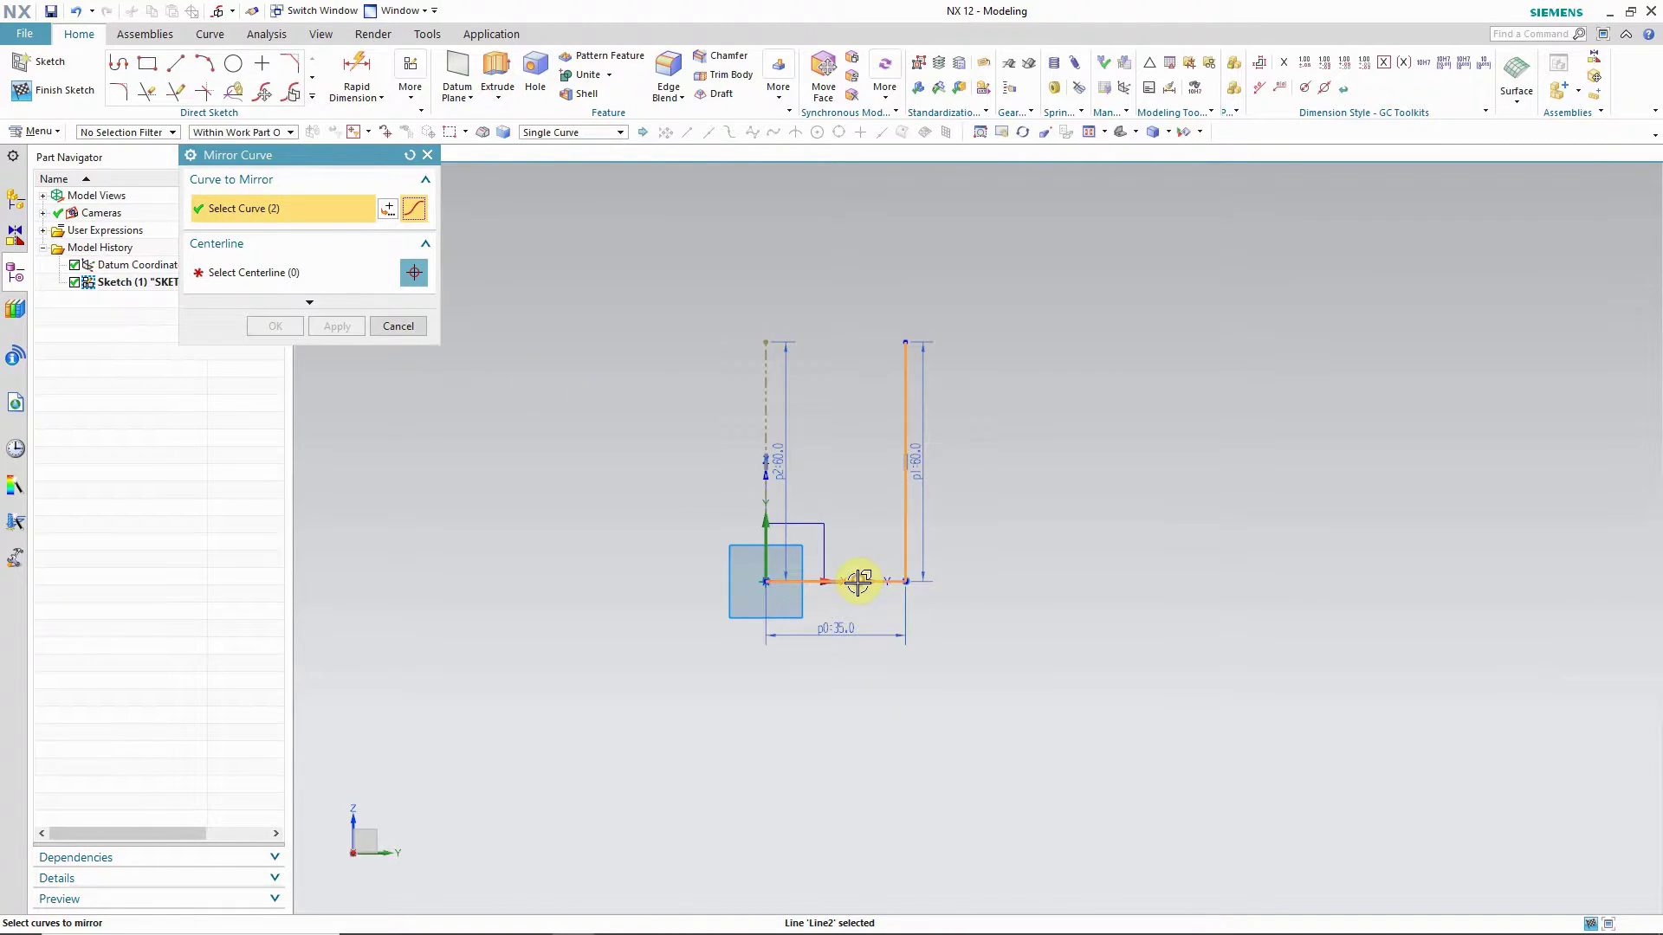
{"action": "left_click", "coordinate": [252, 274]}
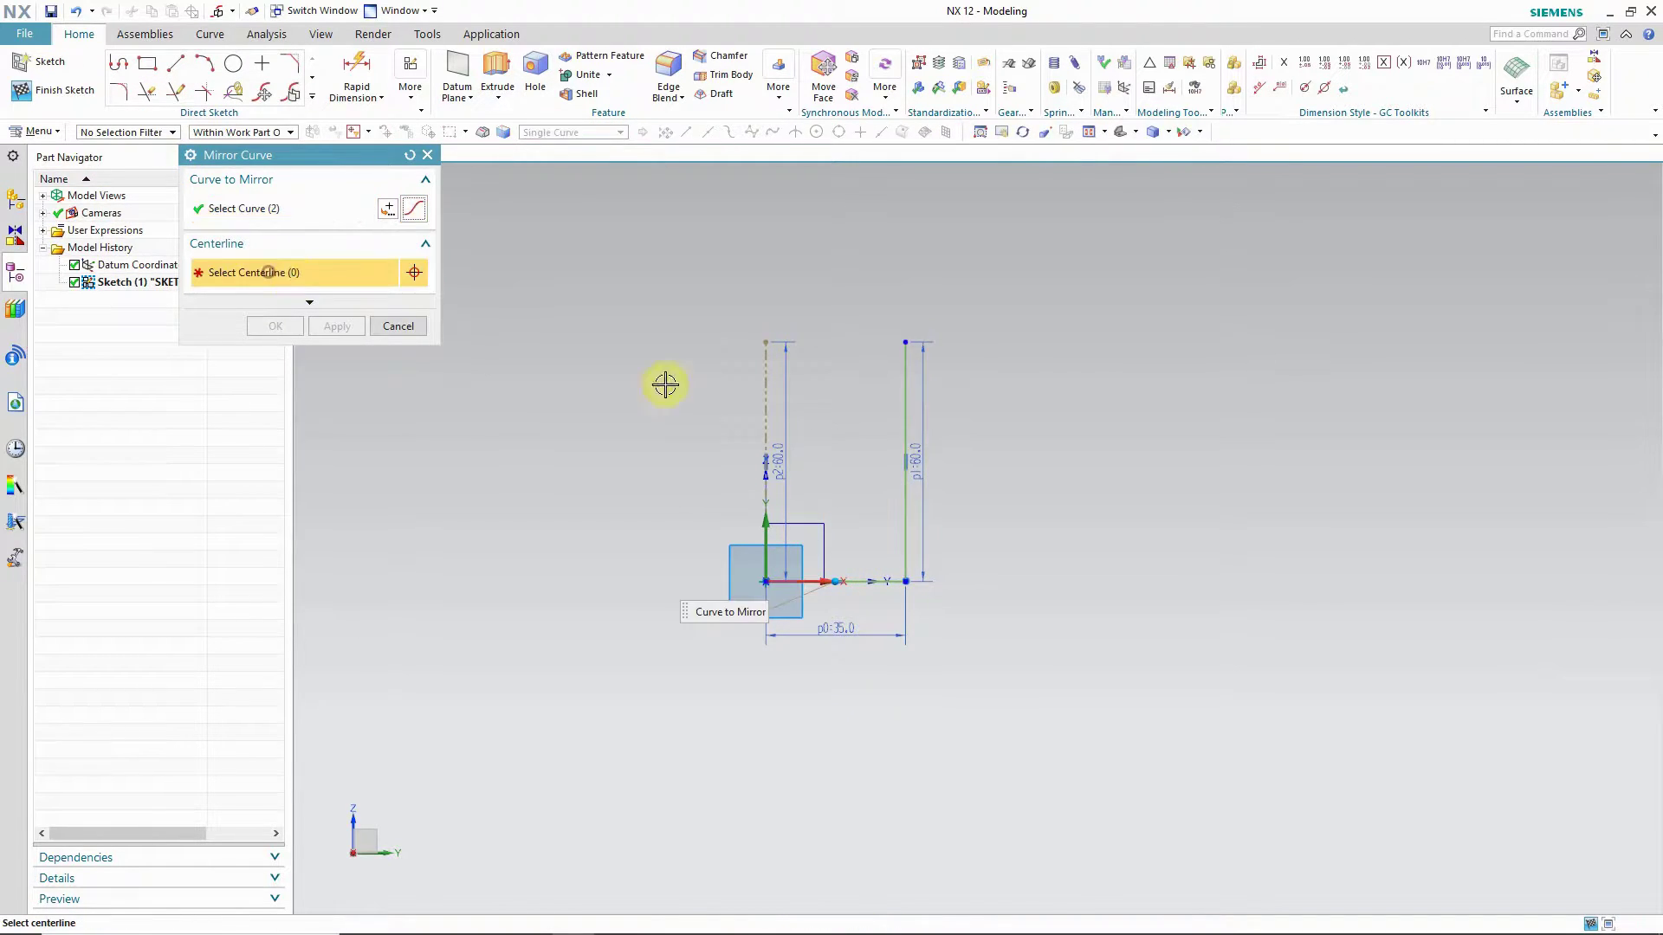
{"action": "left_click", "coordinate": [772, 412]}
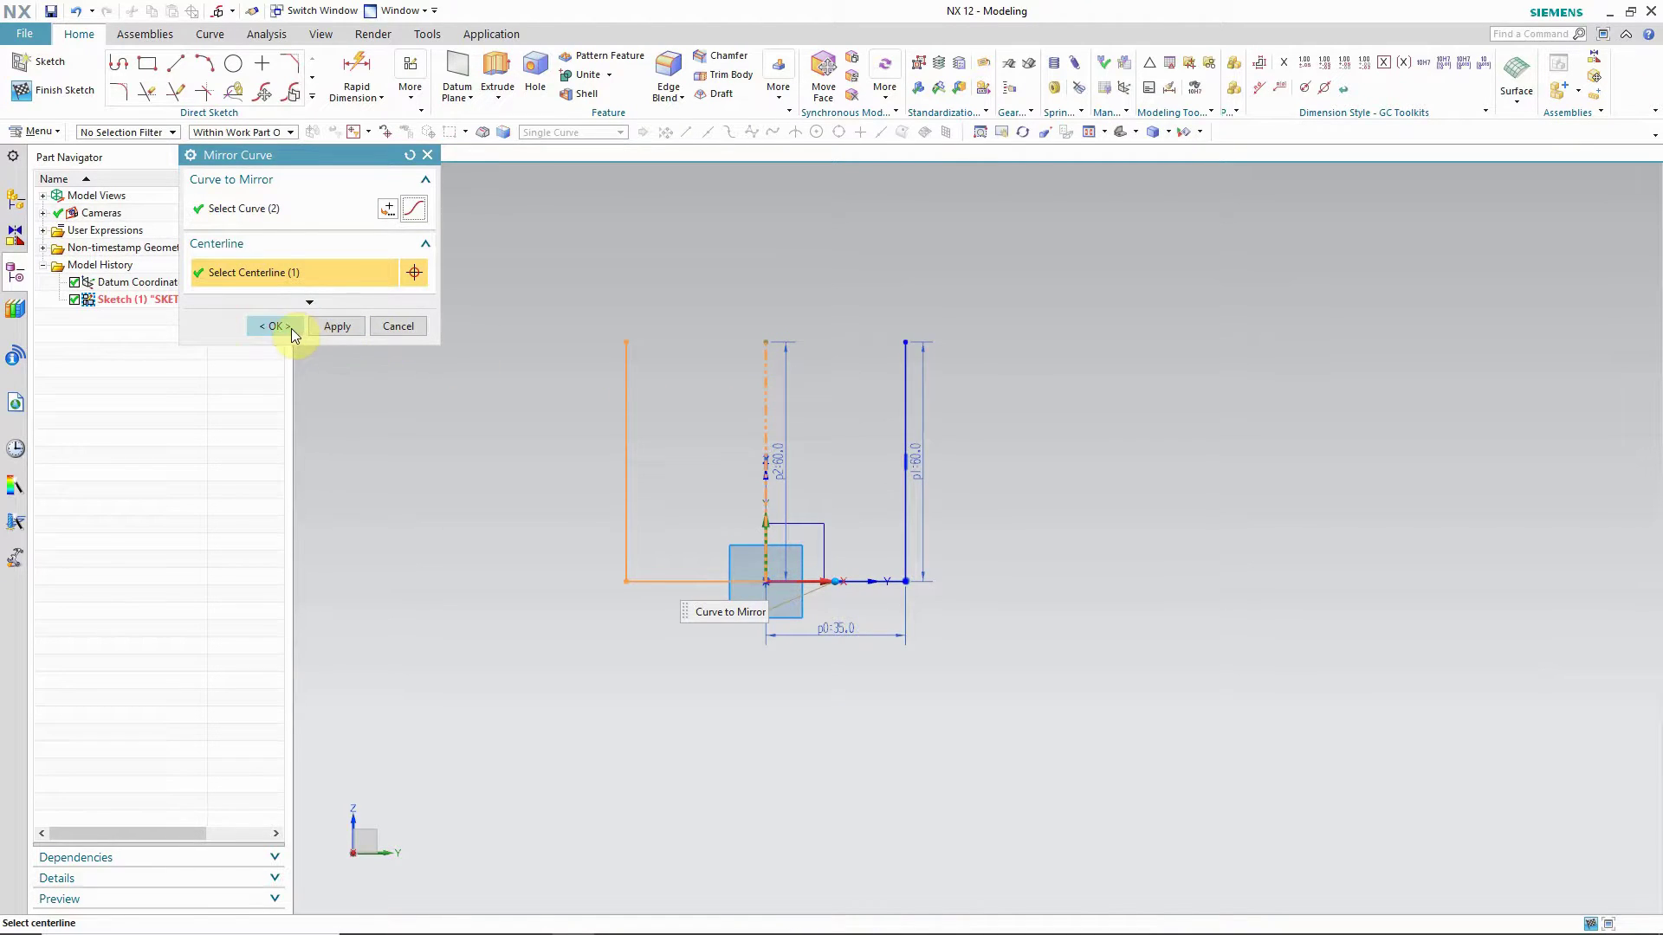
{"action": "left_click", "coordinate": [289, 327]}
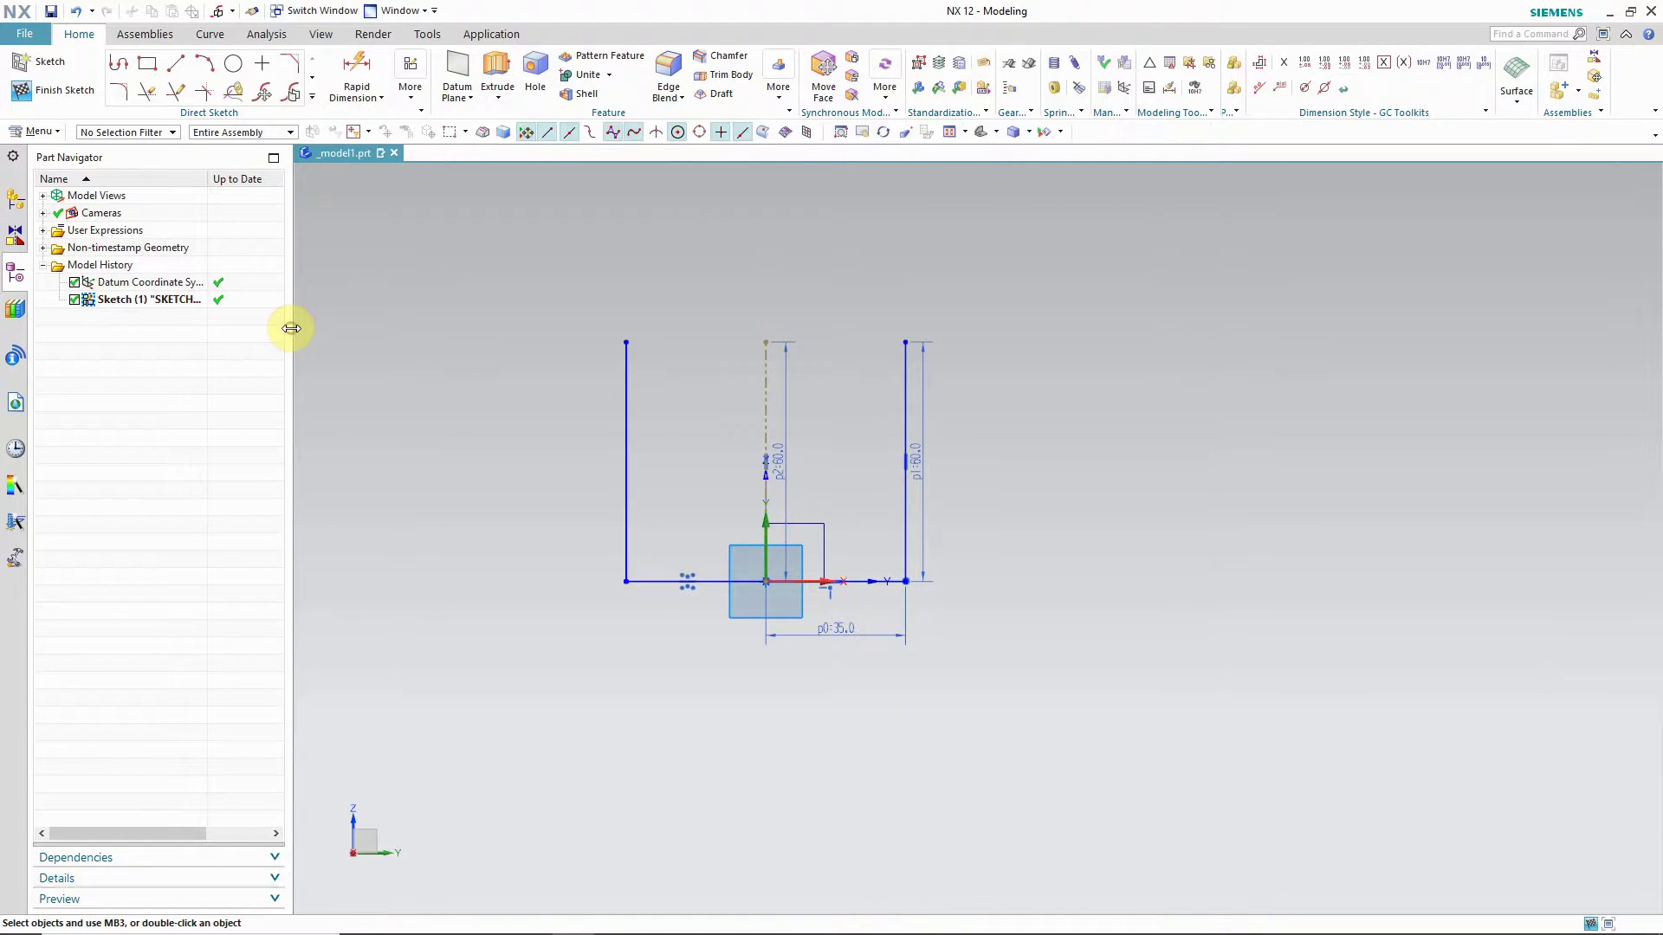
- Draw a centre-and-endpoints arc from the centreline top joining both upright tops
{"action": "left_click", "coordinate": [195, 70]}
{"action": "scroll", "coordinate": [461, 512], "scroll_direction": "up", "scroll_amount": 1}
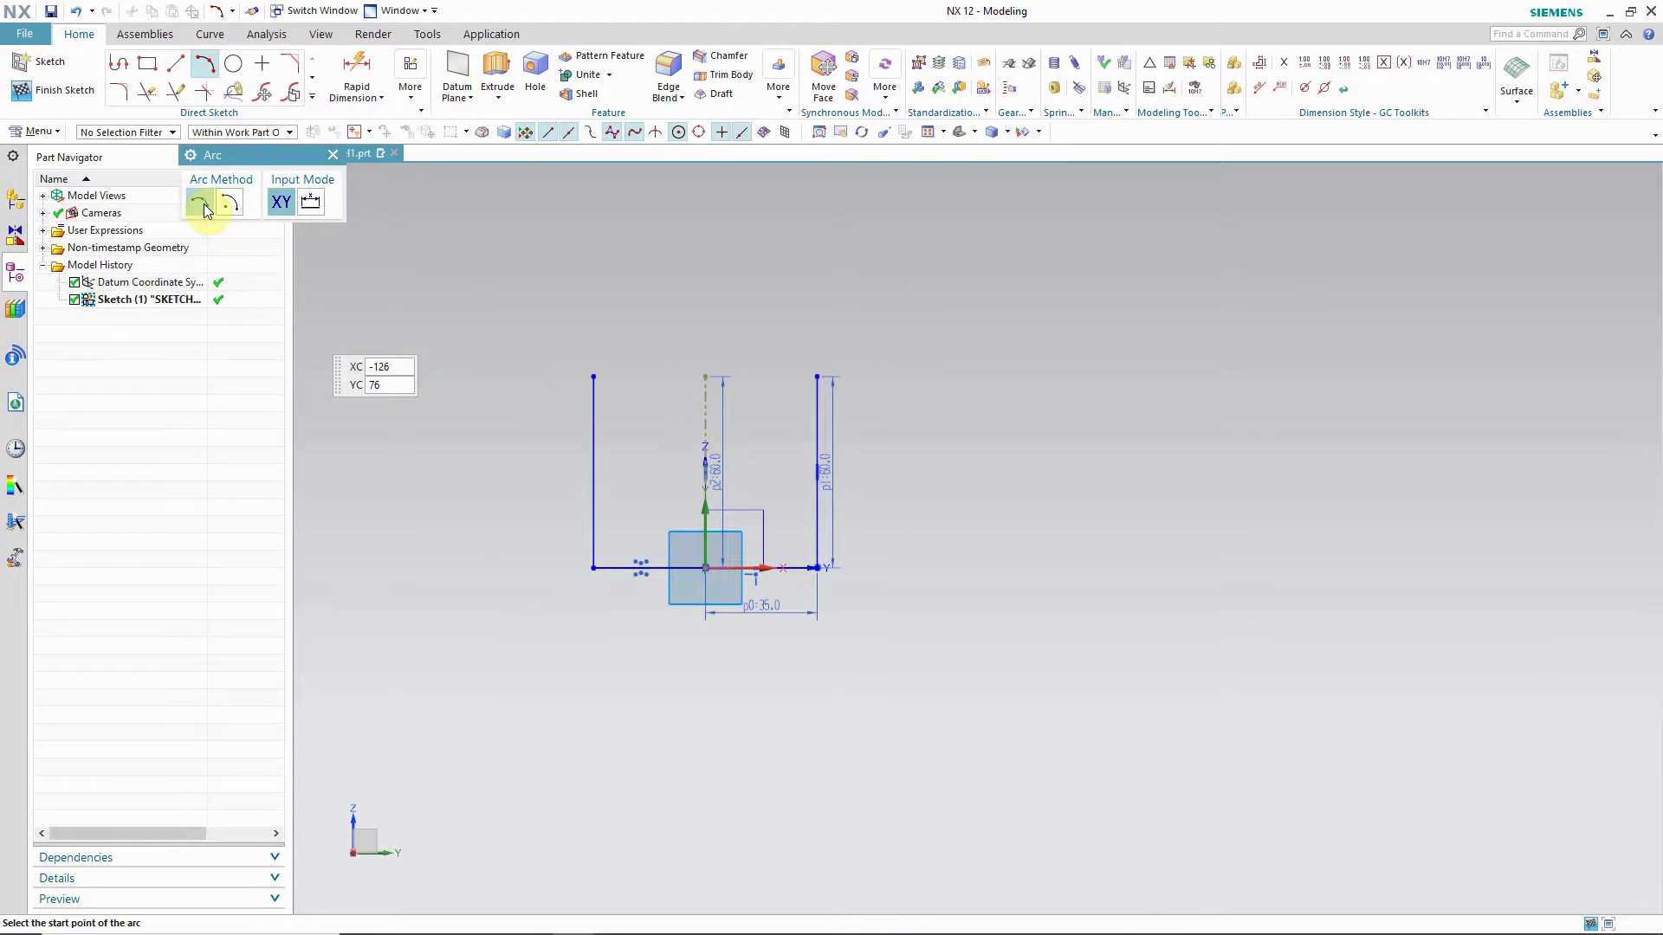
{"action": "left_click", "coordinate": [229, 202]}
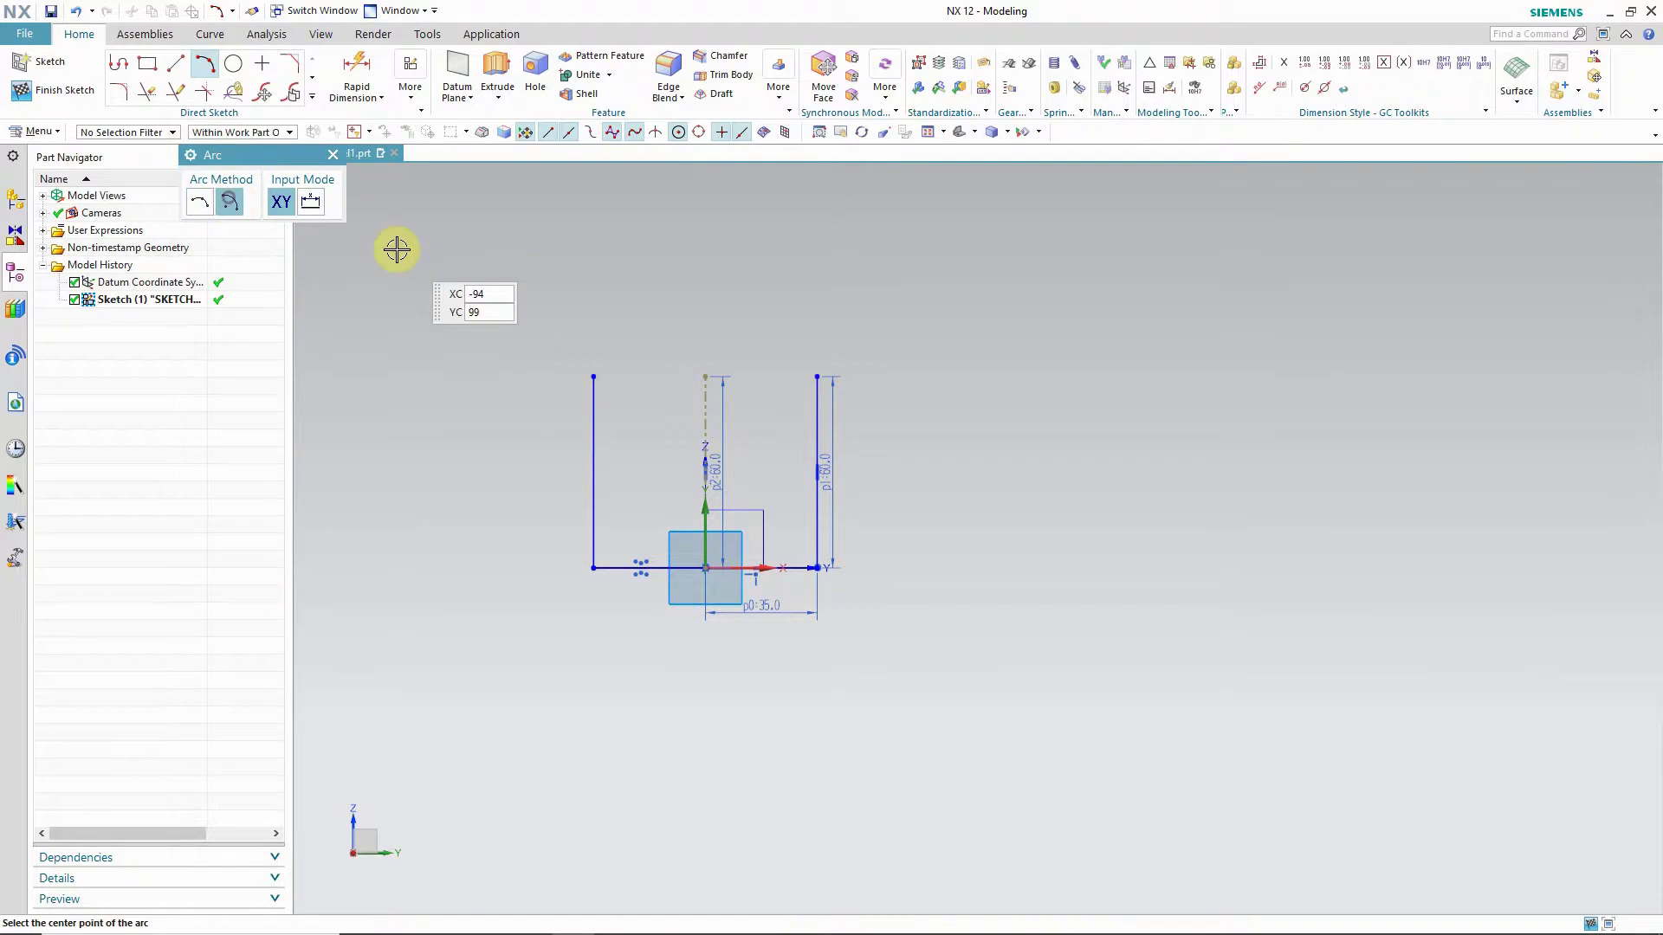
{"action": "left_click", "coordinate": [705, 376]}
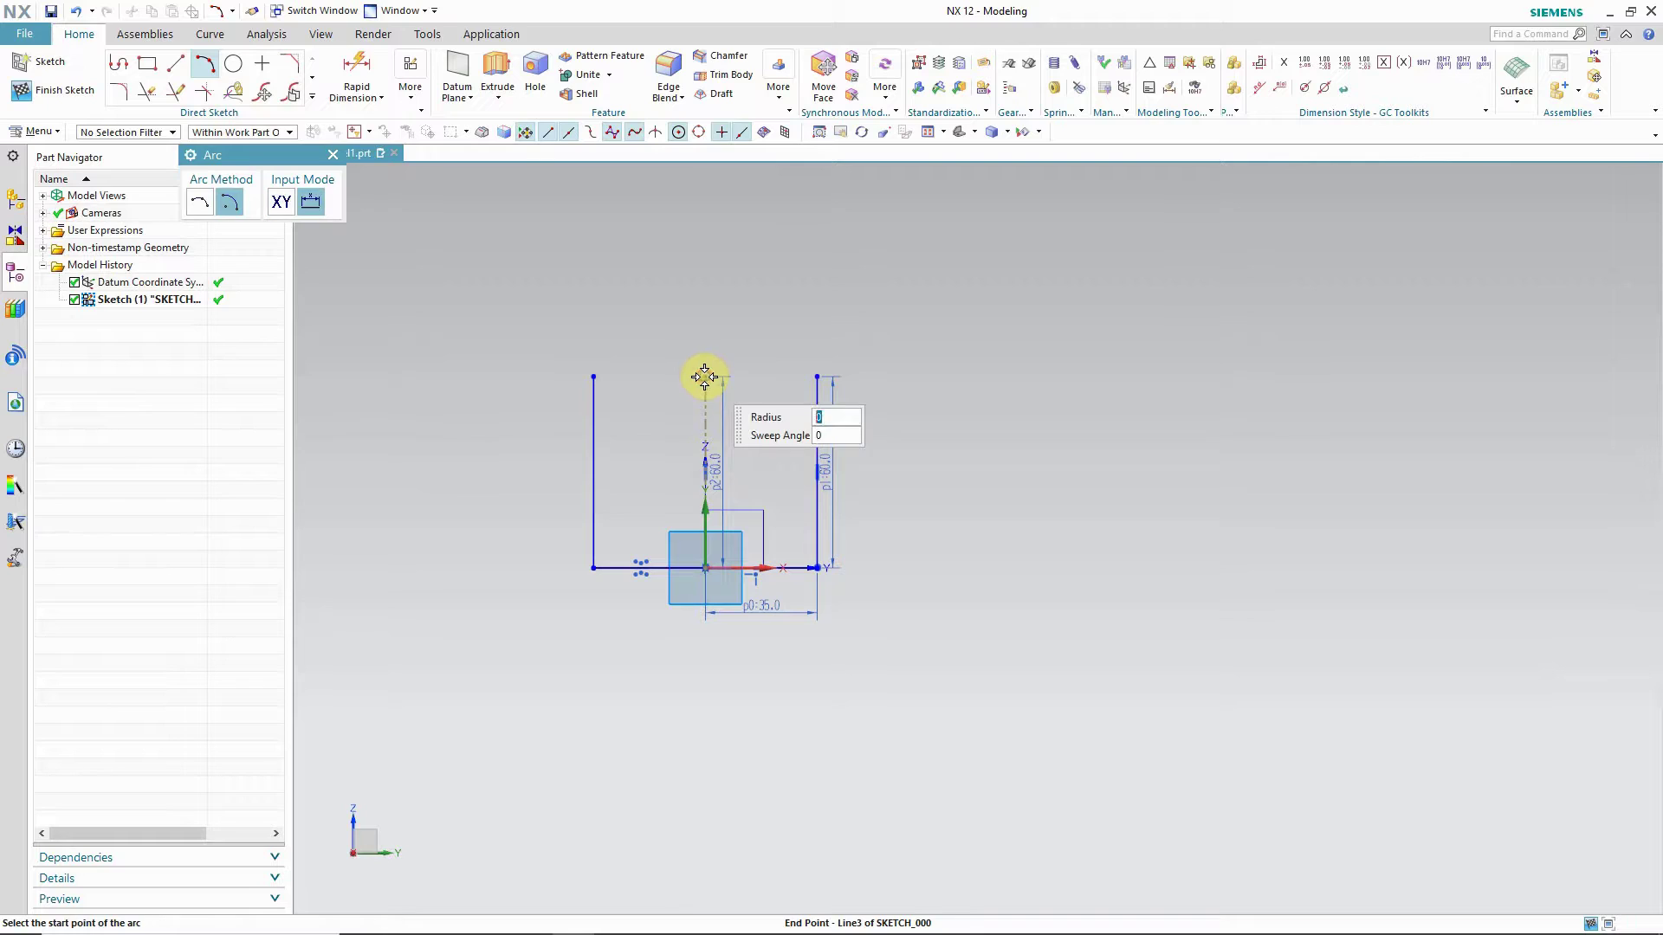
{"action": "left_click", "coordinate": [594, 376]}
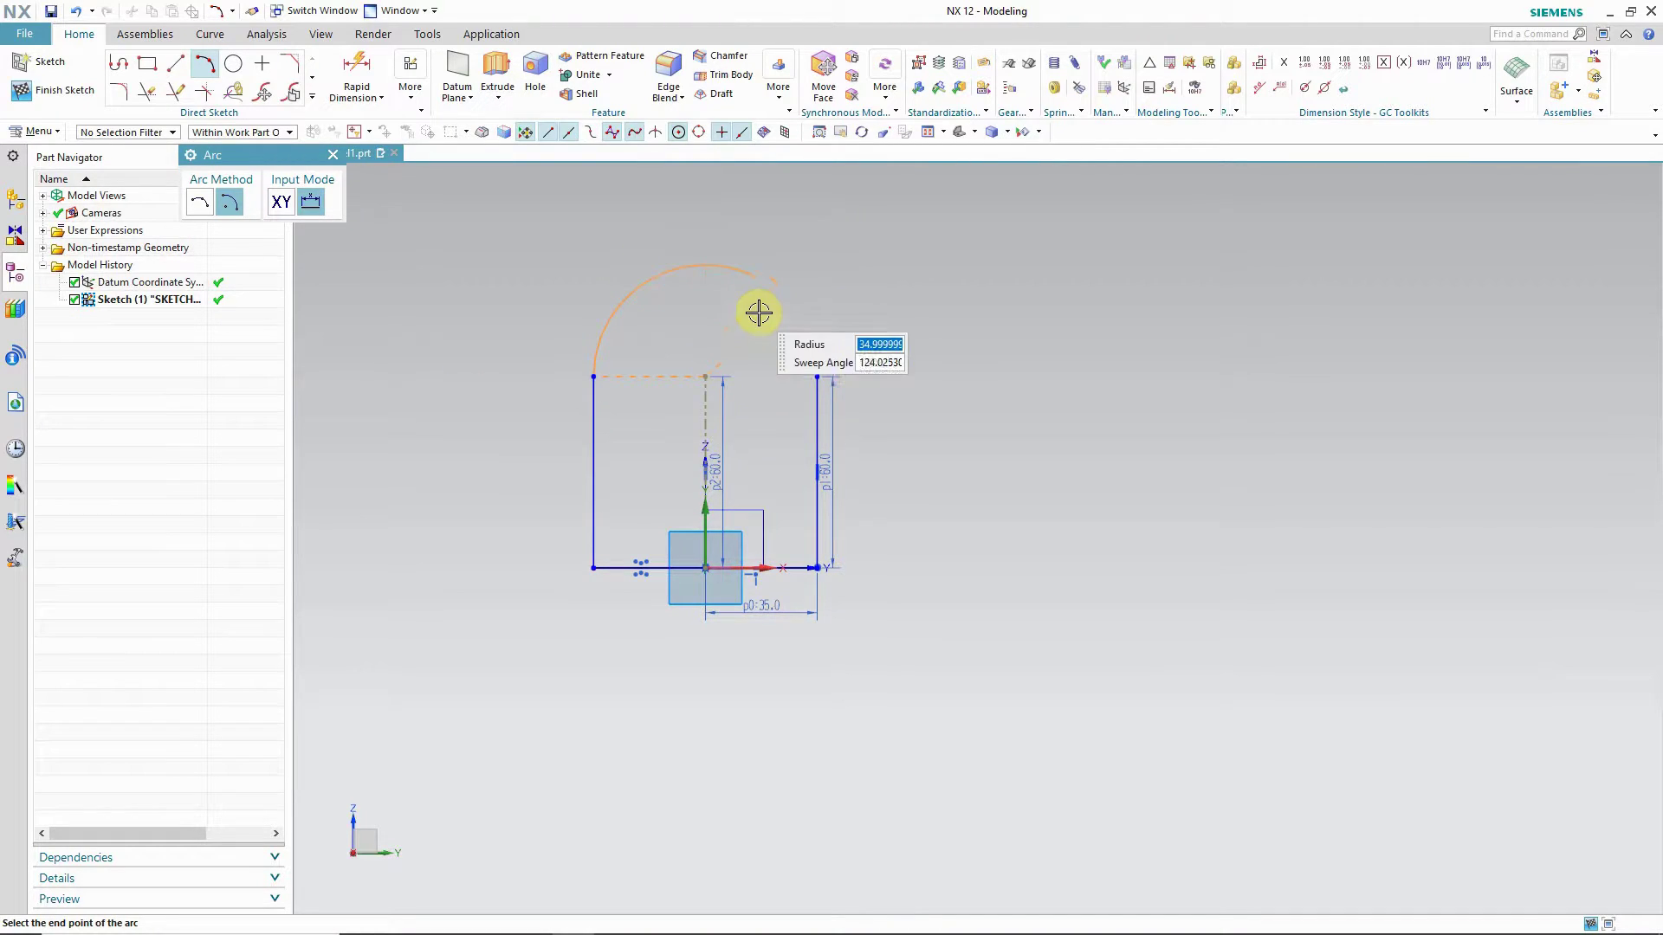
{"action": "left_click", "coordinate": [816, 374]}
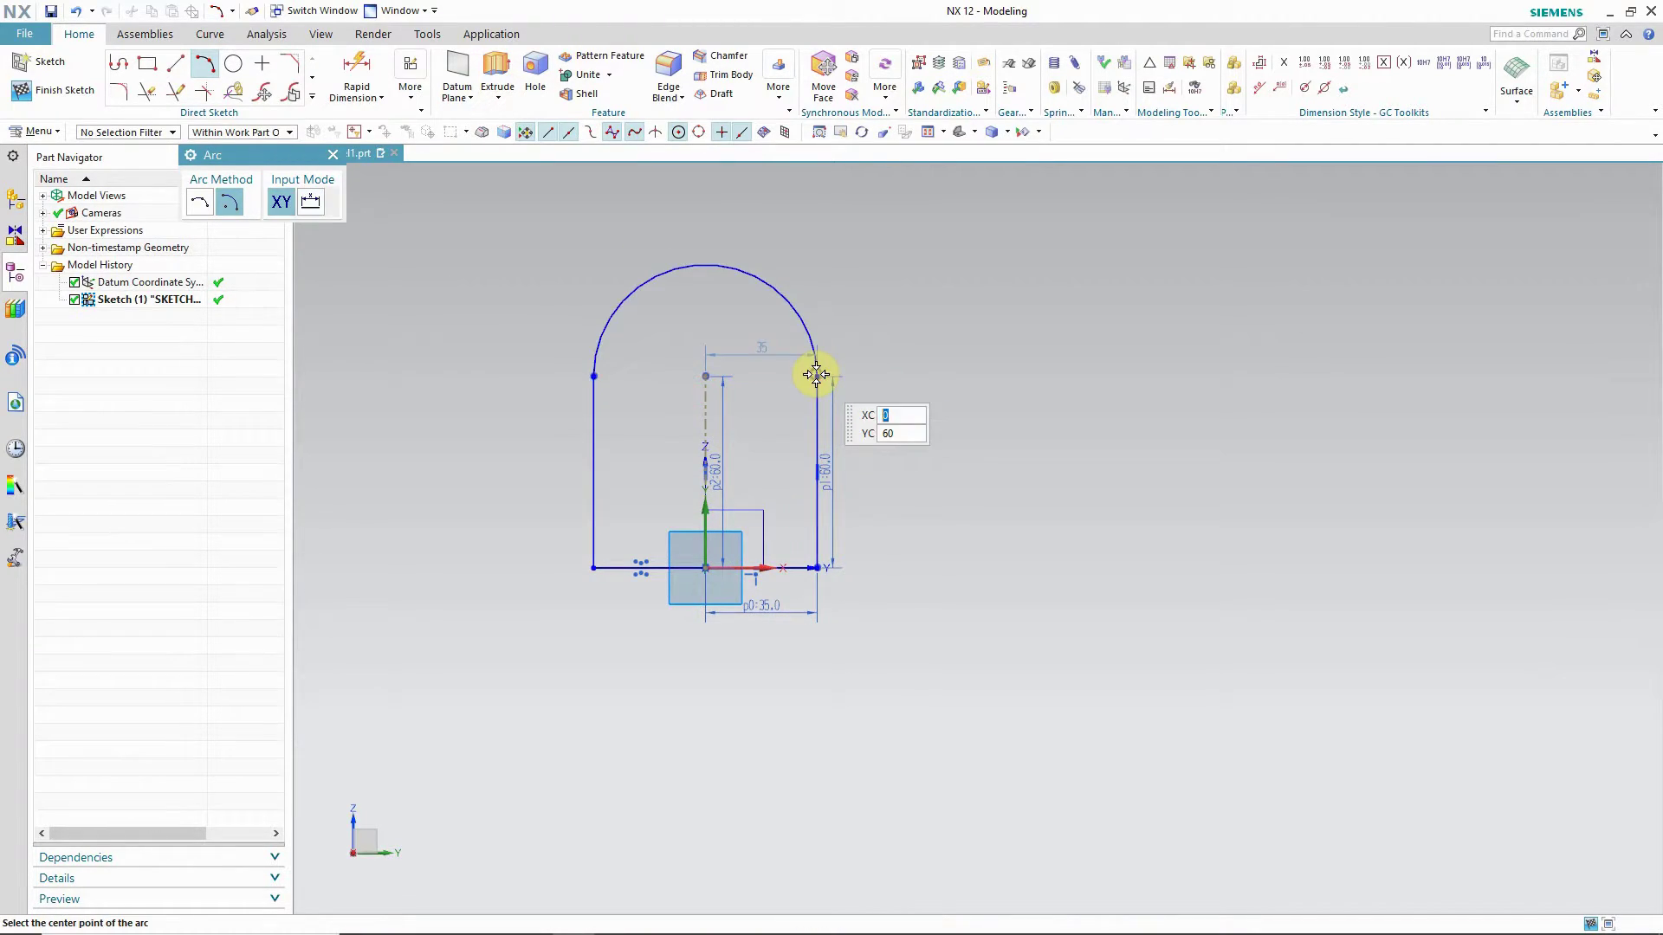
{"action": "left_click", "coordinate": [335, 156]}
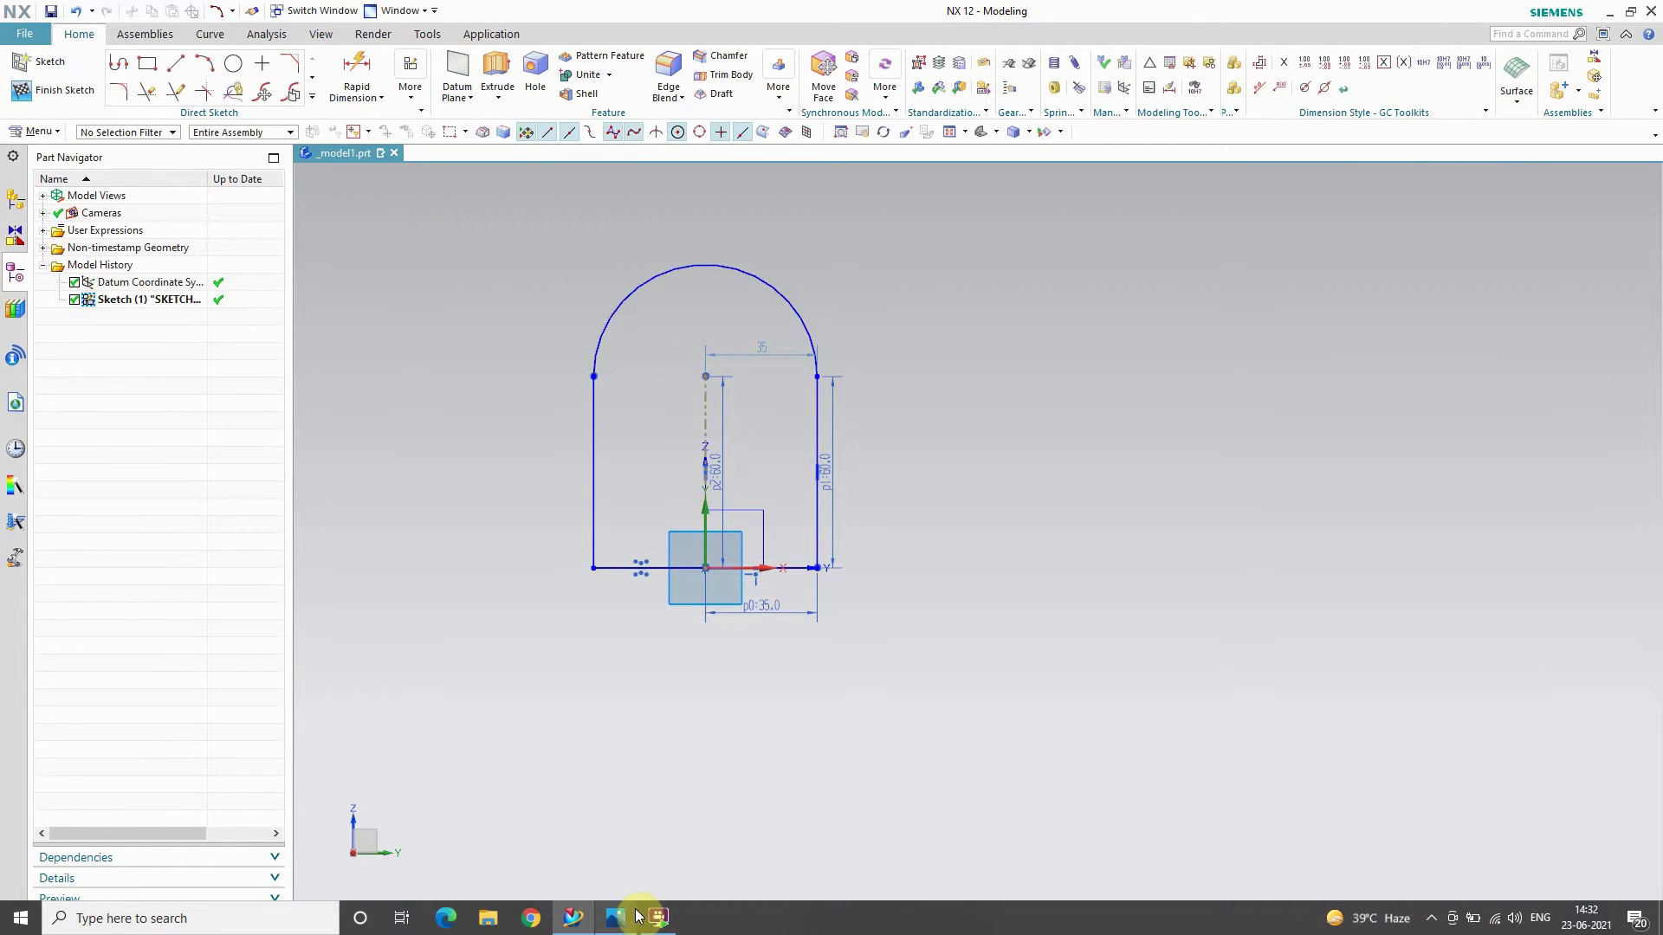
{"action": "left_click", "coordinate": [637, 915]}
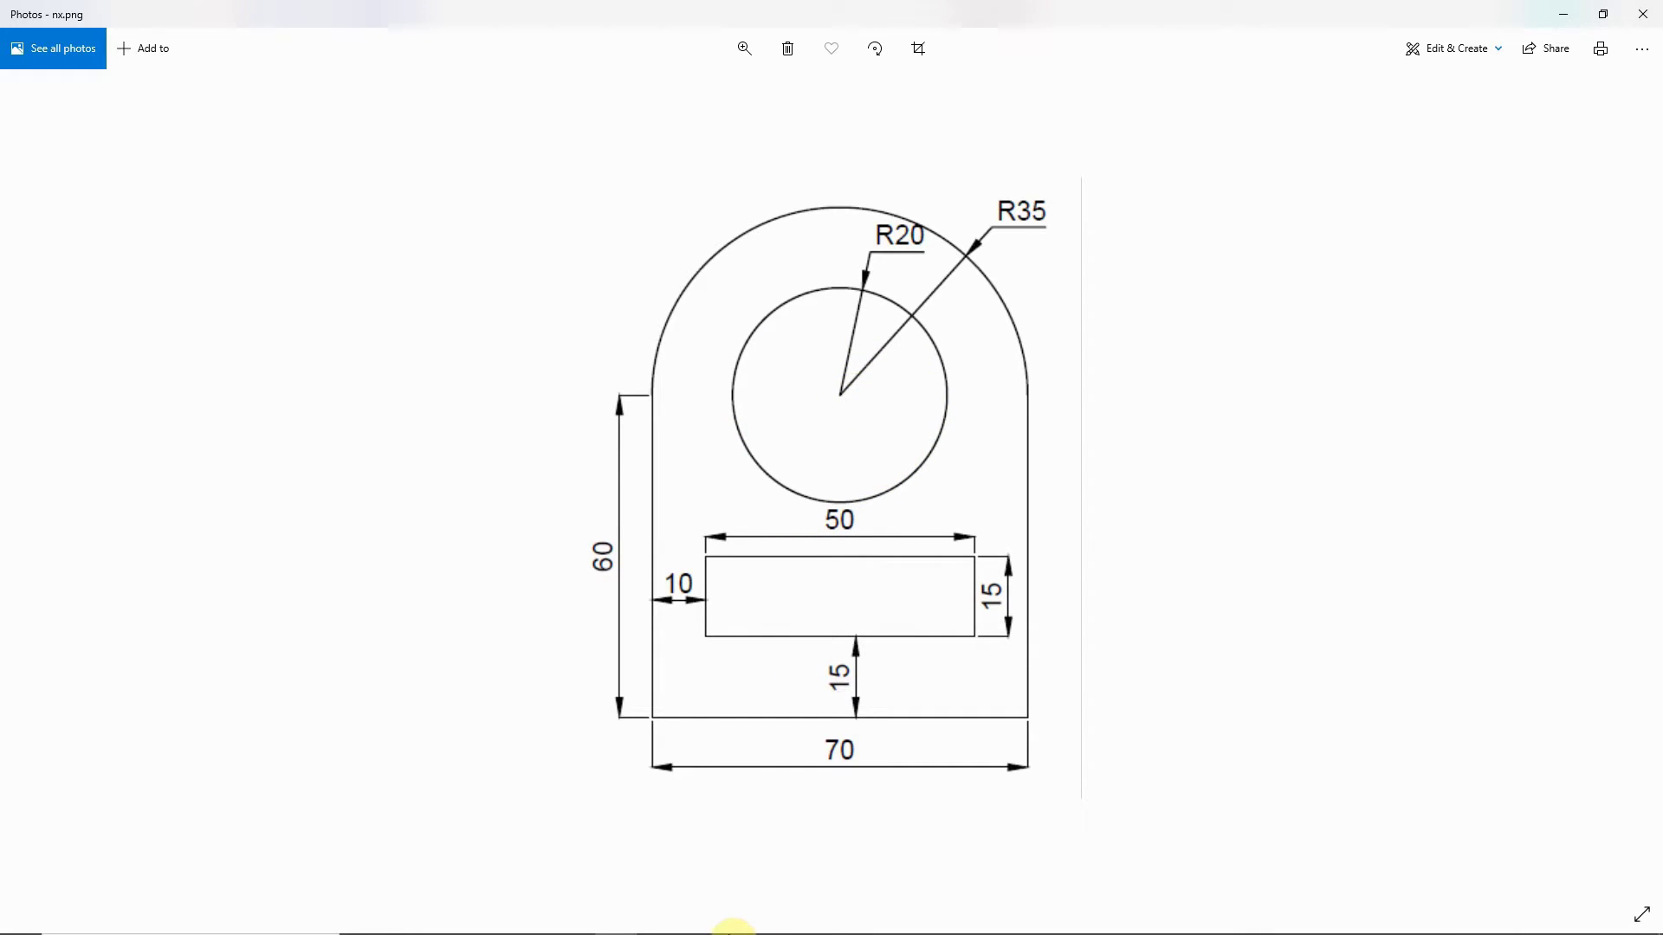
- Draw a Ø40 circle centred on the rounded top arc's centre
{"action": "left_click", "coordinate": [586, 924]}
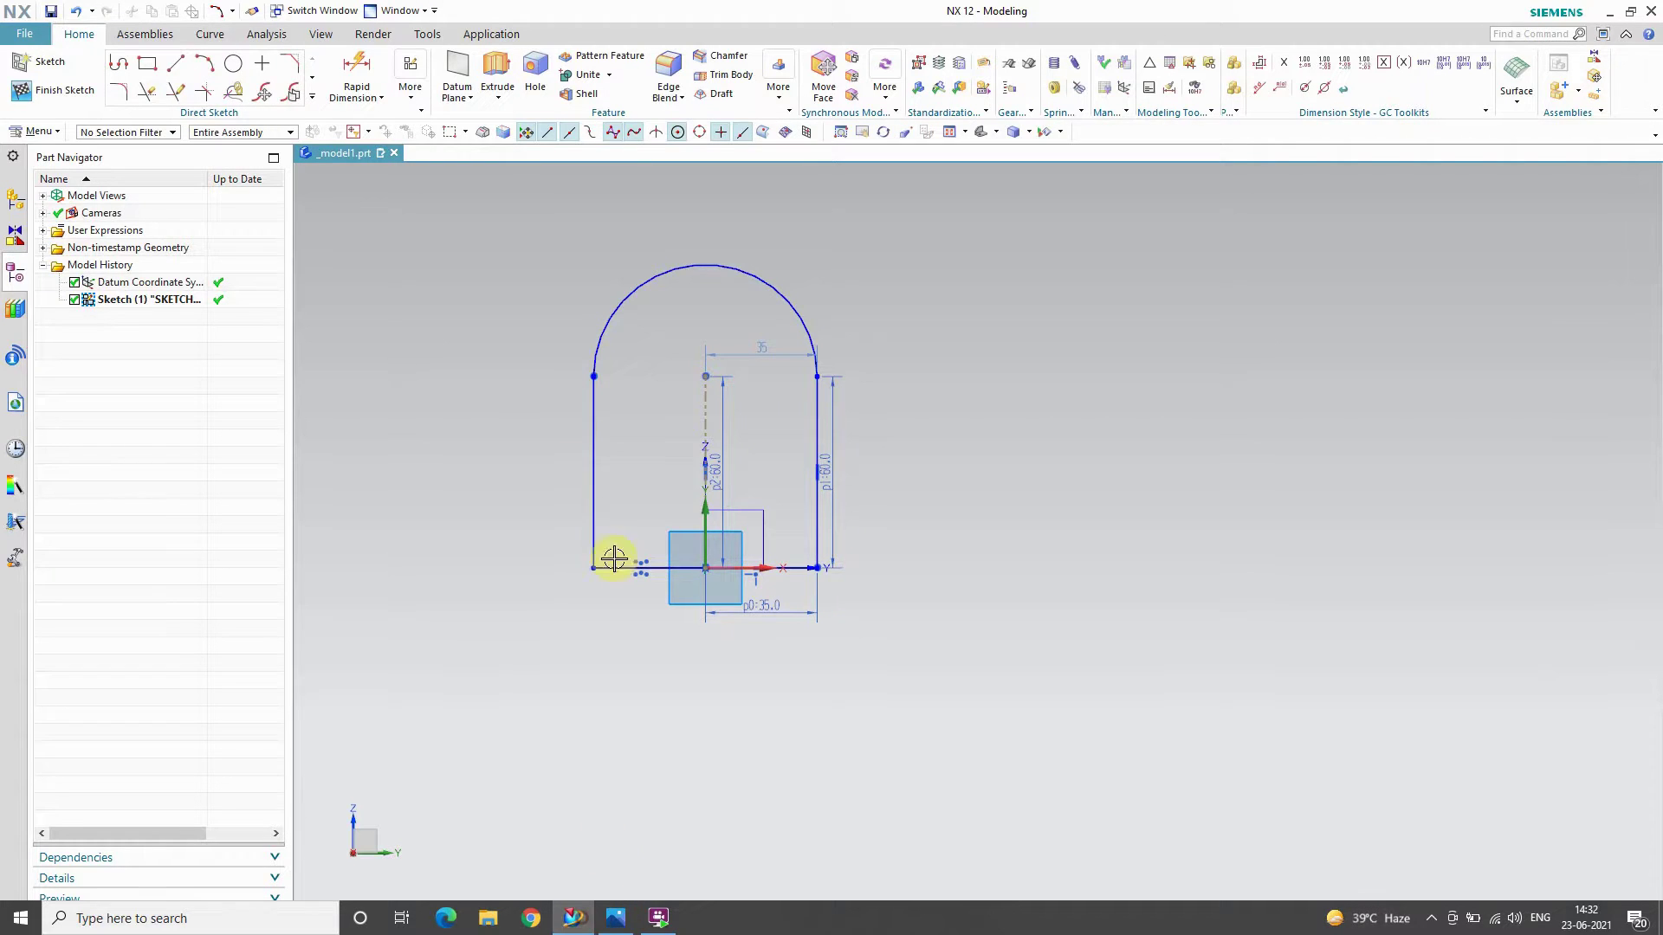
{"action": "left_click", "coordinate": [234, 64]}
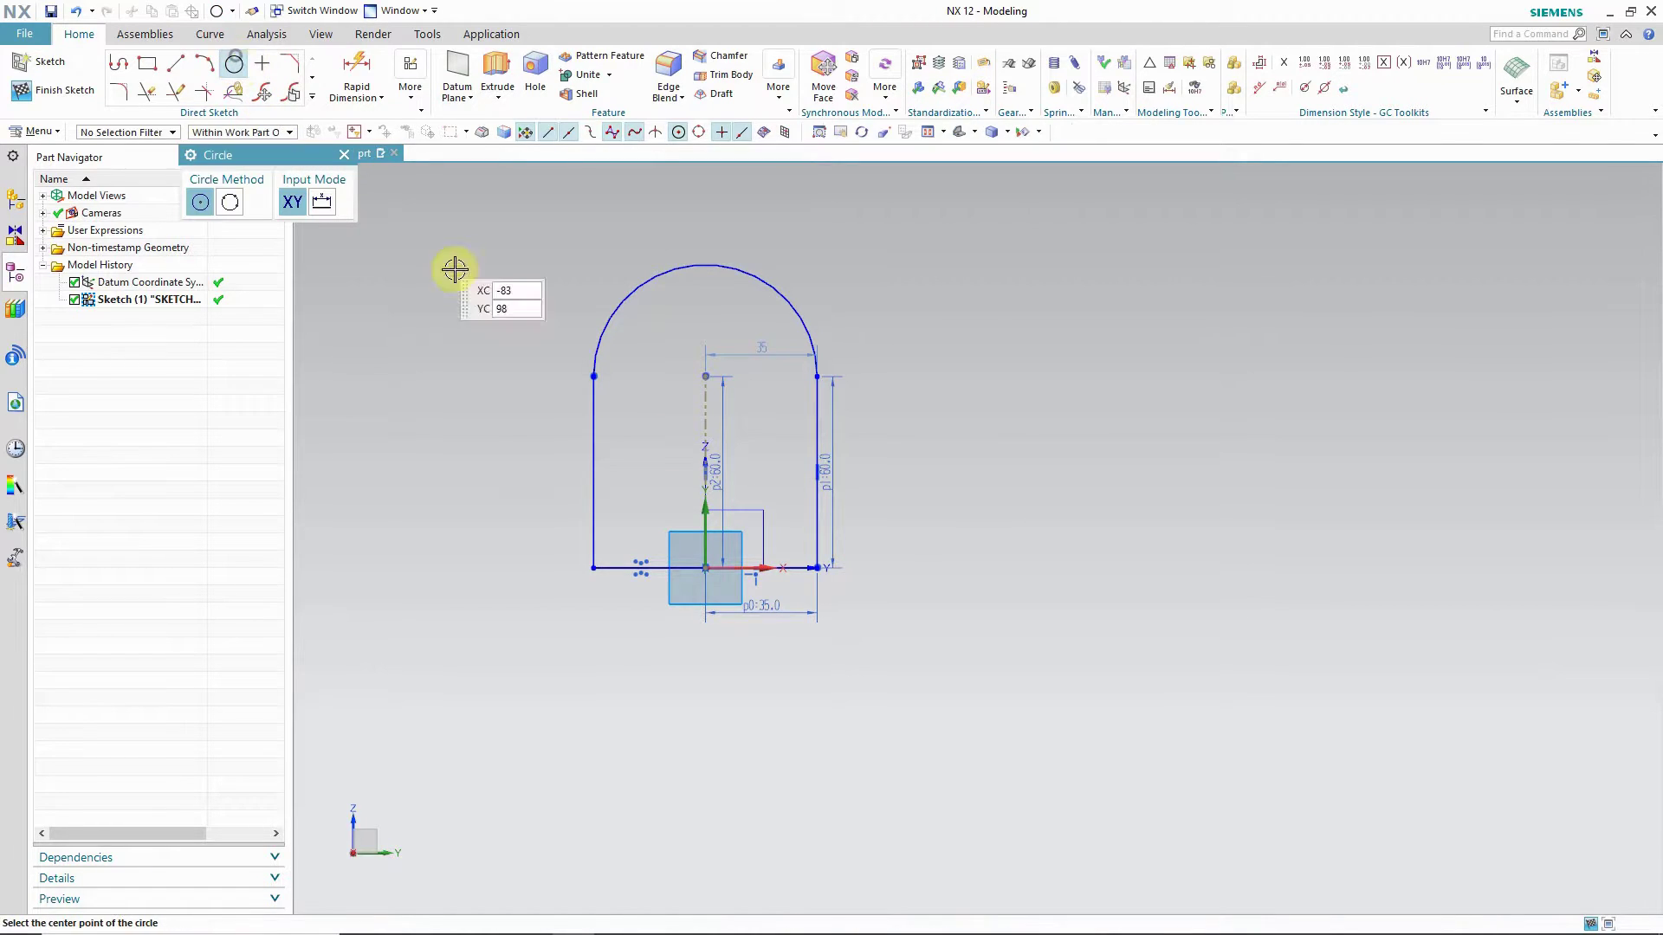
{"action": "left_click", "coordinate": [704, 374]}
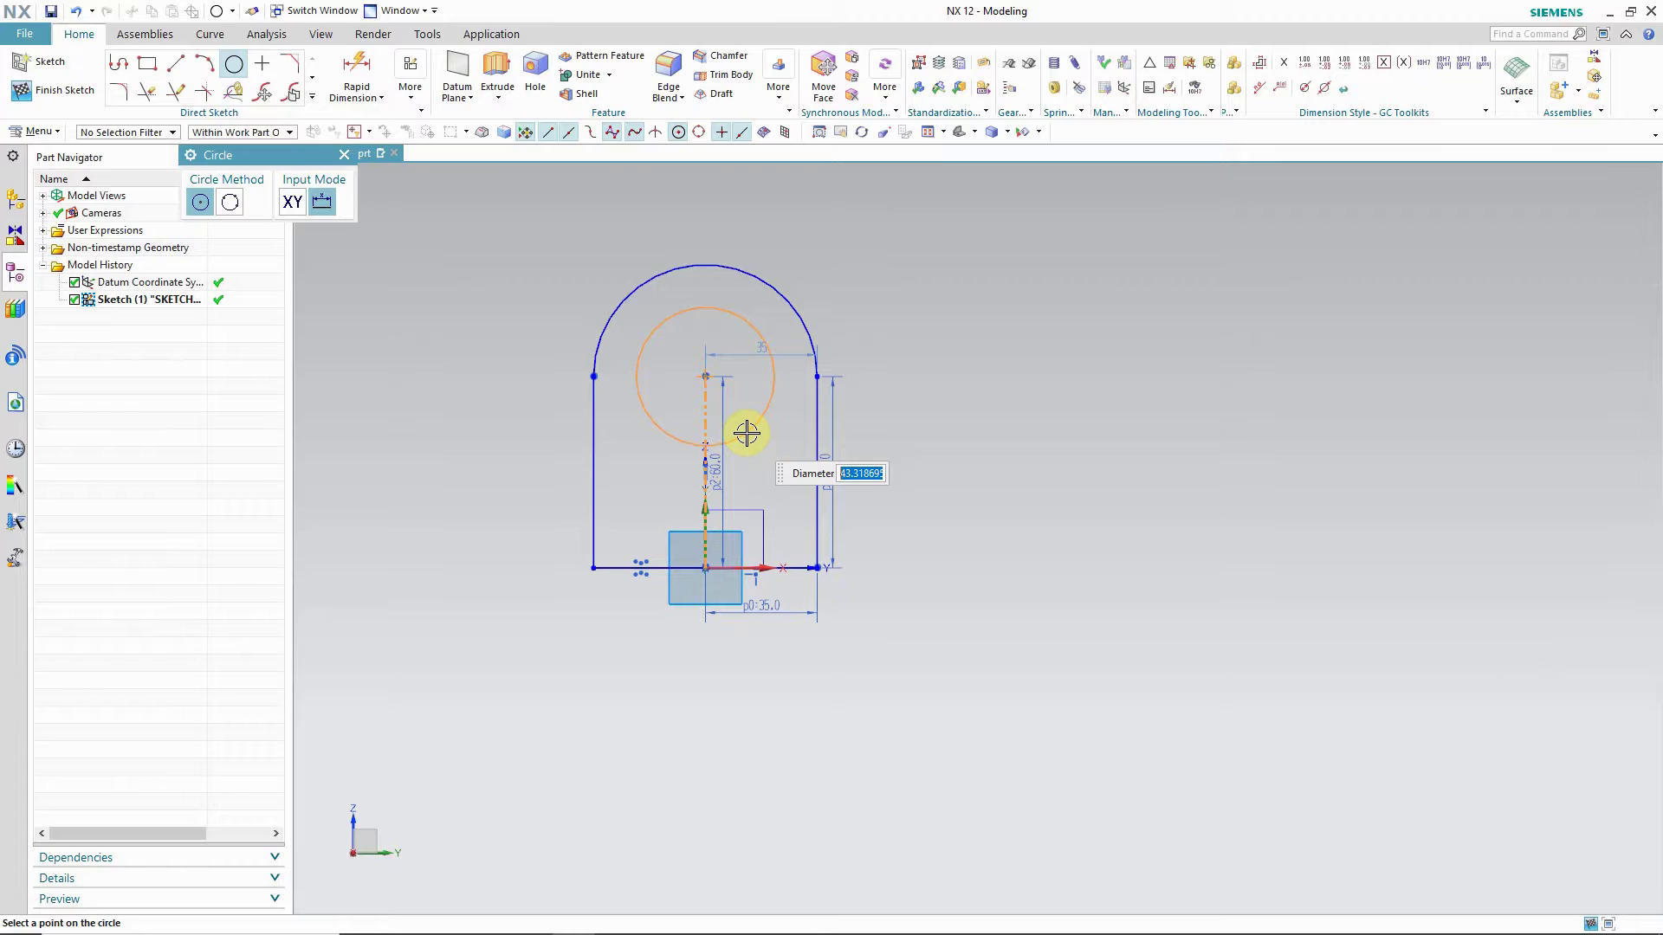
{"action": "type", "text": "40"}
{"action": "key", "text": "Return"}
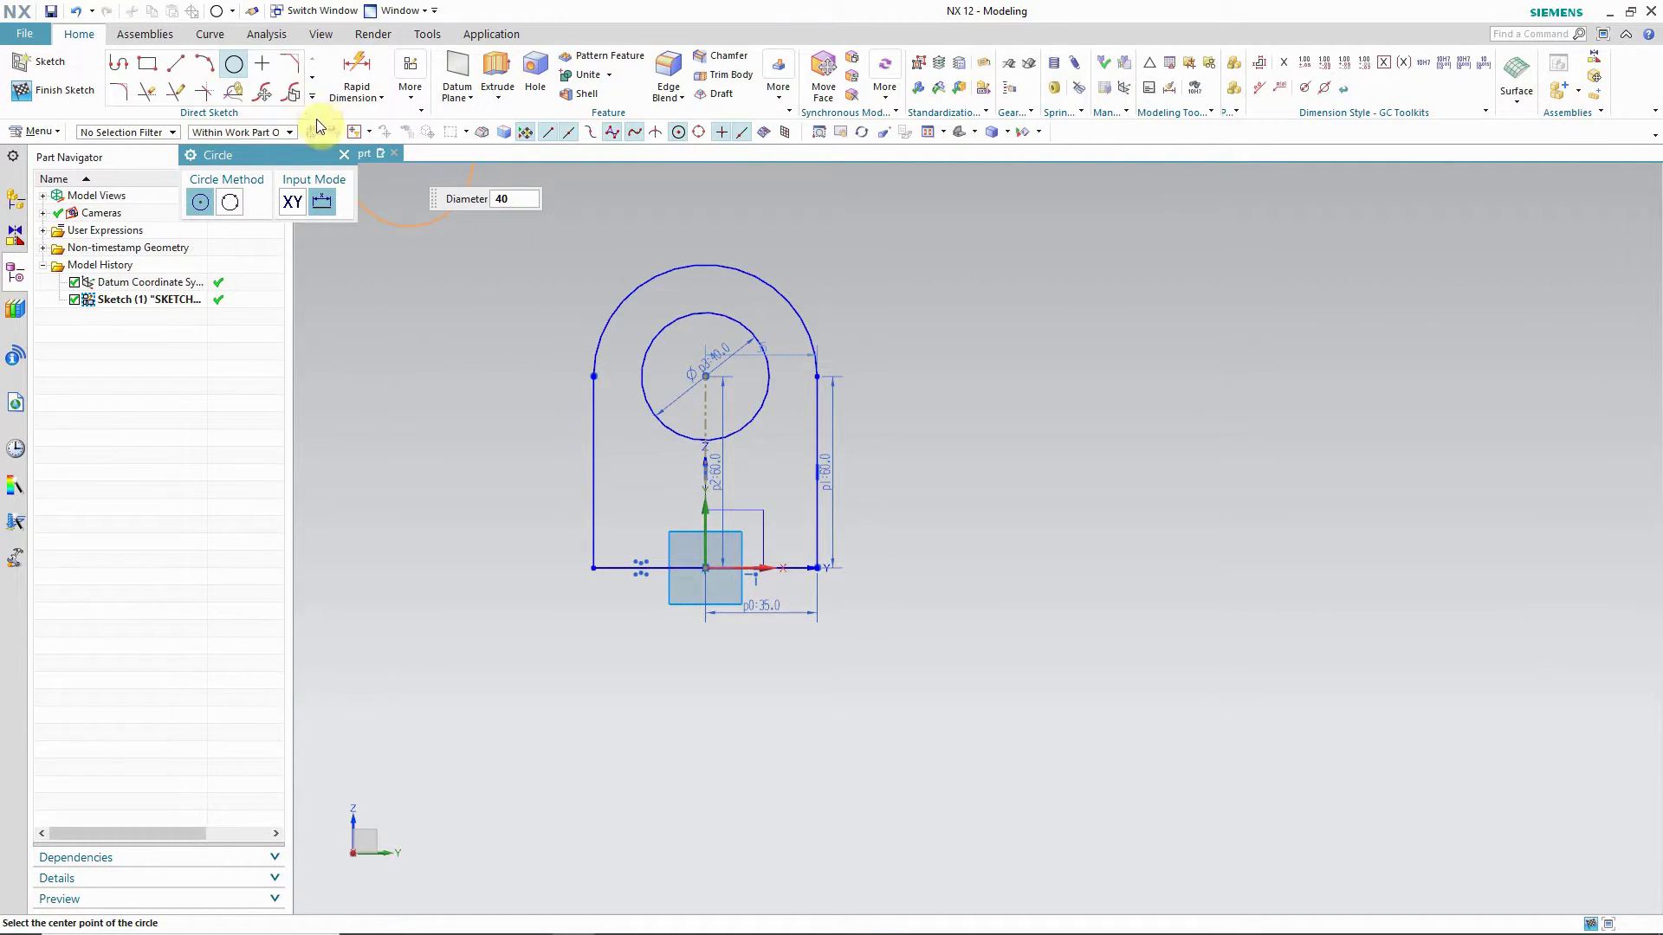
{"action": "left_click", "coordinate": [348, 155]}
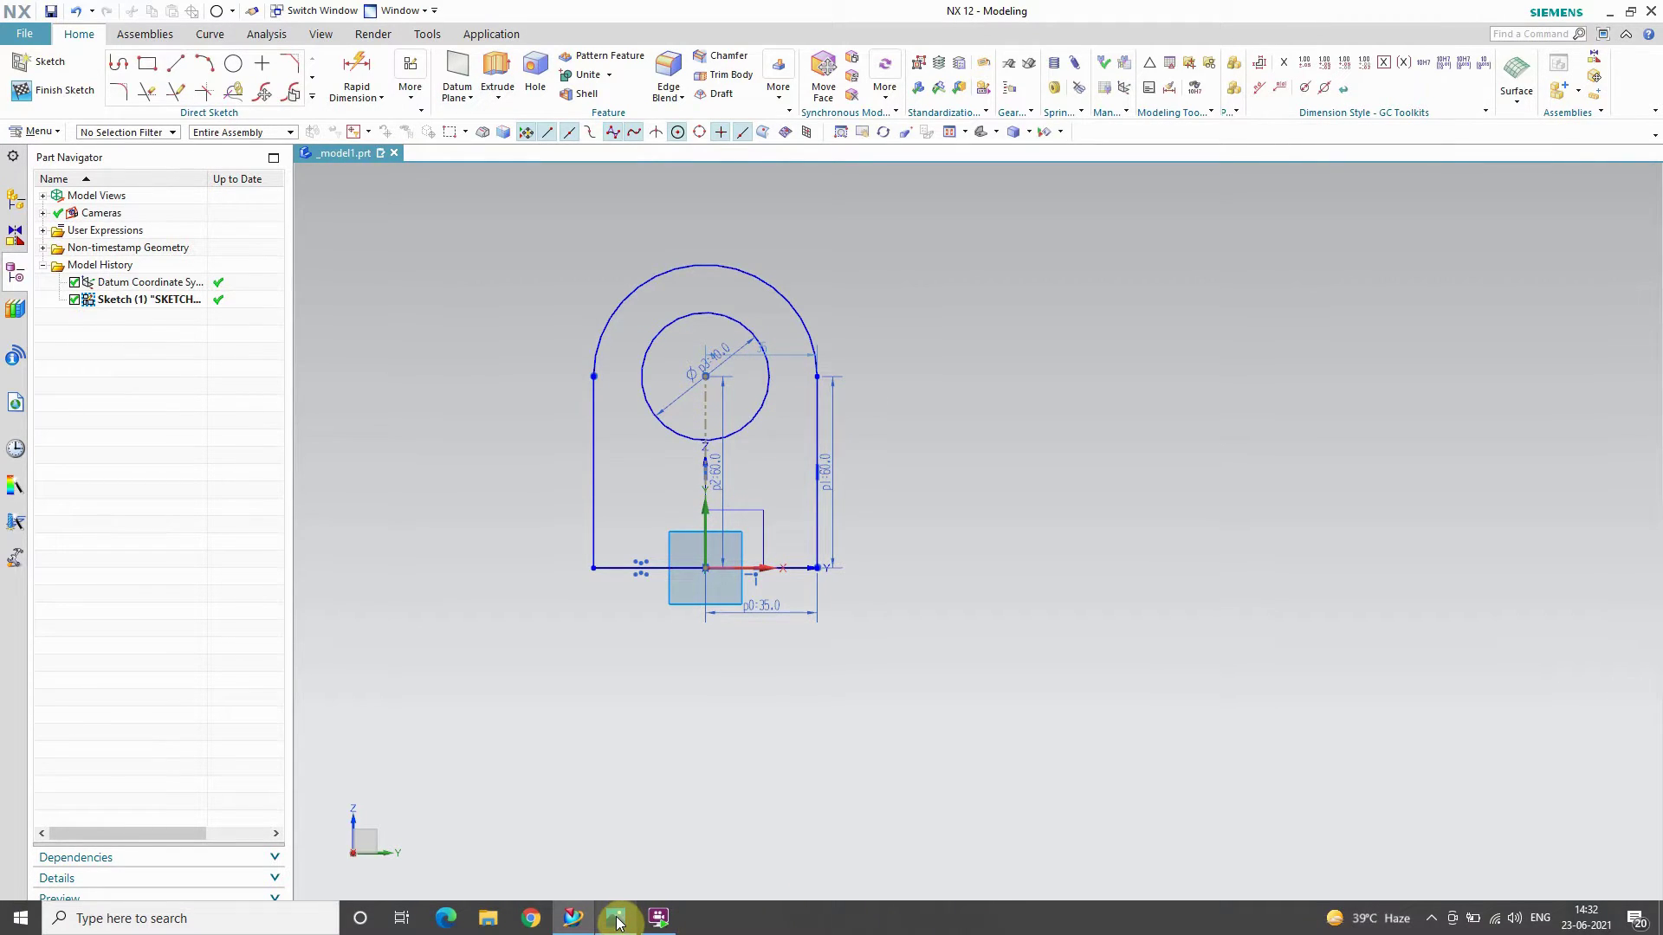
{"action": "left_click", "coordinate": [617, 919]}
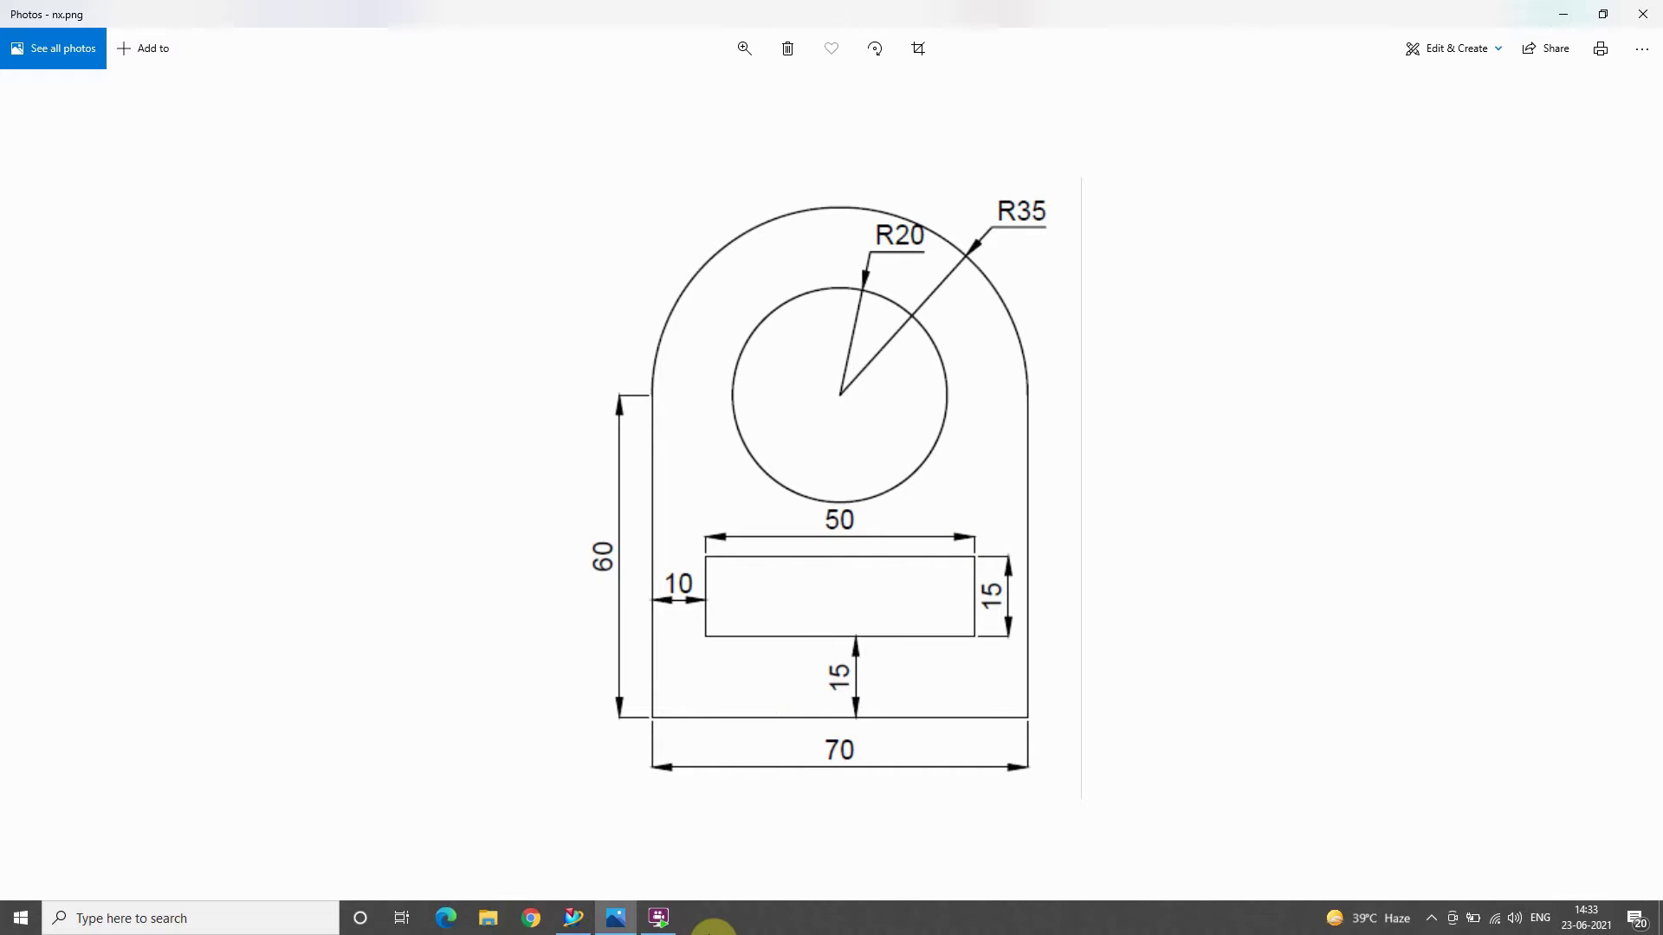
{"action": "mouse_move", "coordinate": [573, 918]}
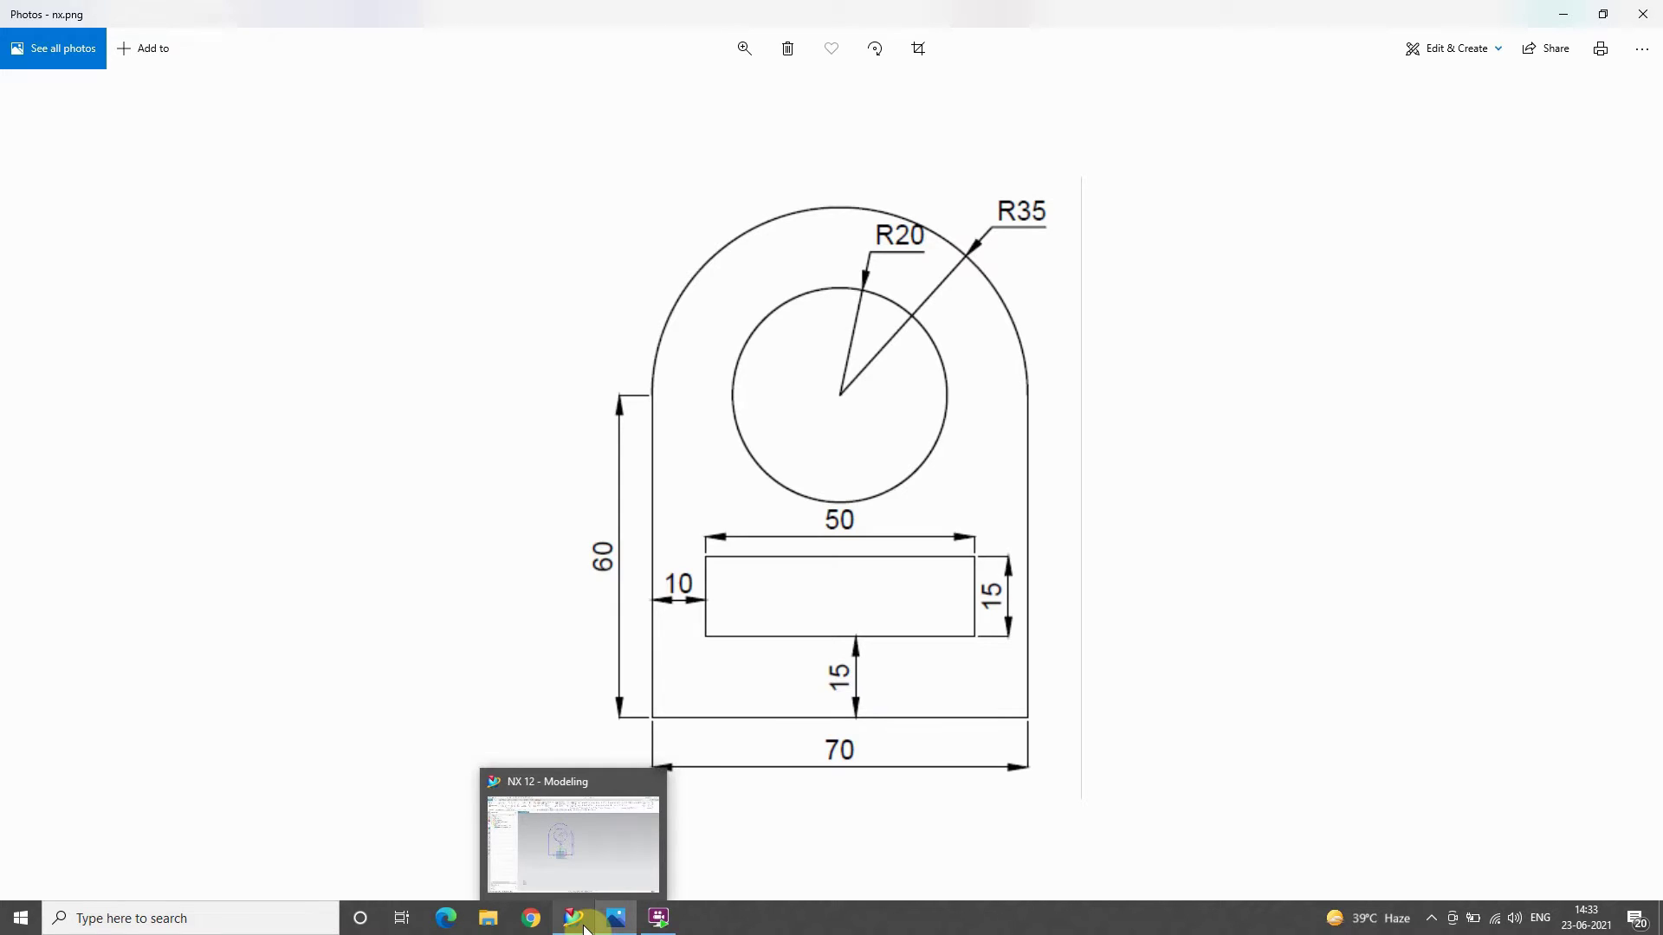
{"action": "left_click", "coordinate": [574, 920]}
{"action": "scroll", "coordinate": [667, 517], "scroll_direction": "up", "scroll_amount": 3}
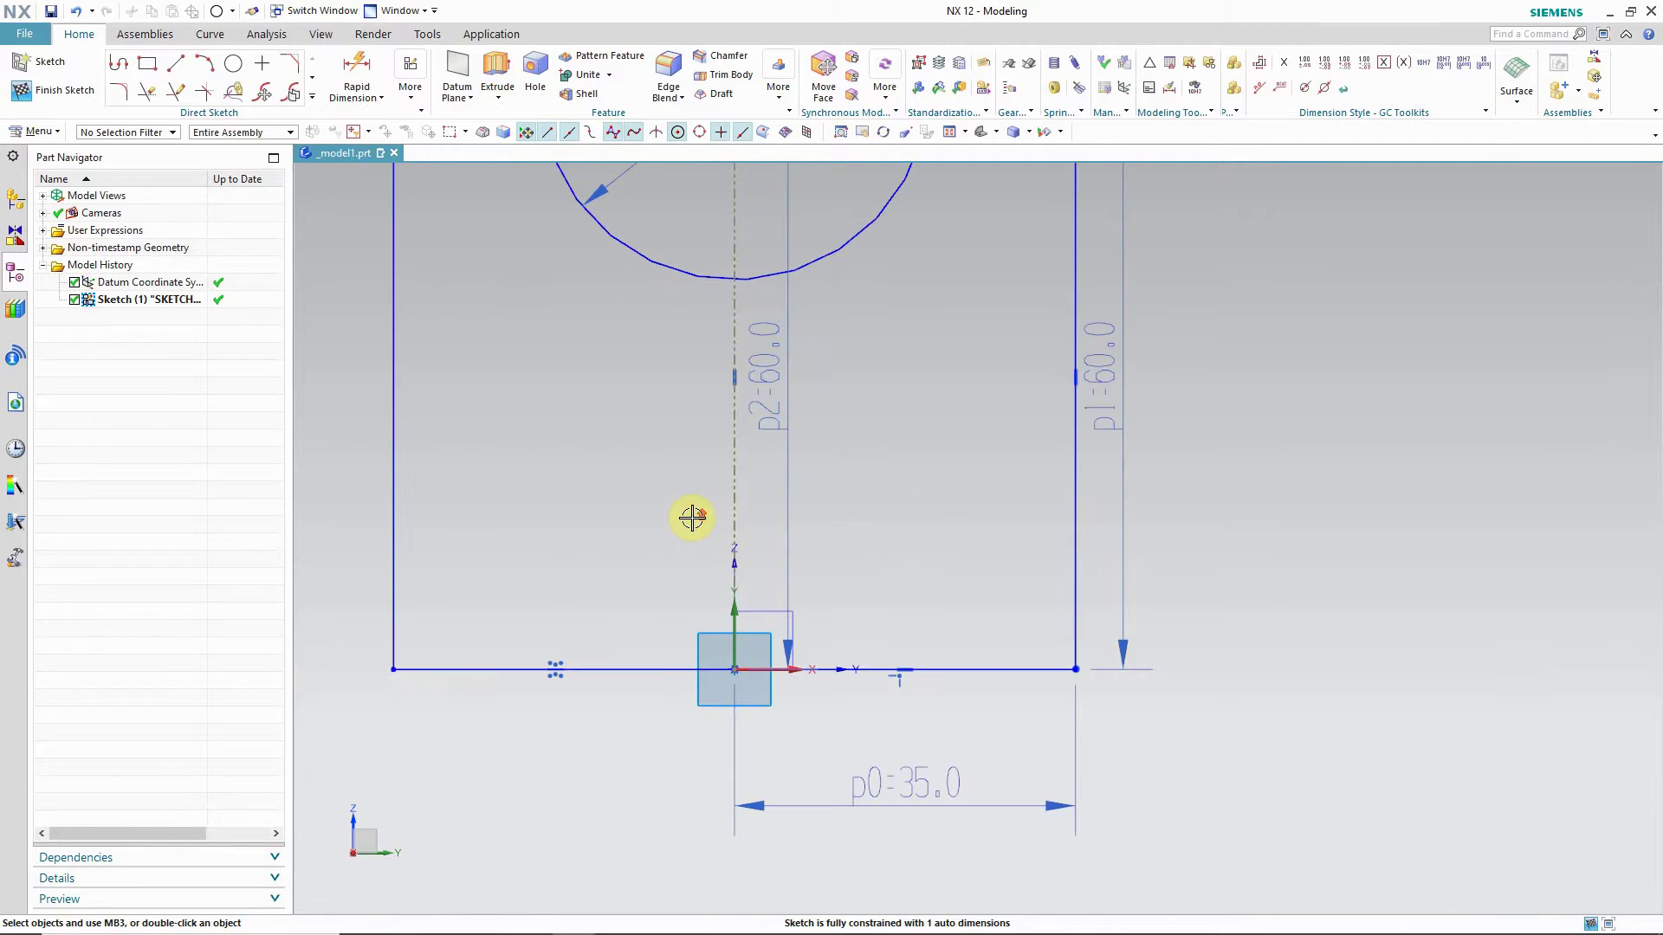
- Draw a 50 × 15 mm slot rectangle above the base line inside the outline
{"action": "scroll", "coordinate": [728, 433], "scroll_direction": "up", "scroll_amount": 1}
{"action": "scroll", "coordinate": [730, 483], "scroll_direction": "down", "scroll_amount": 1}
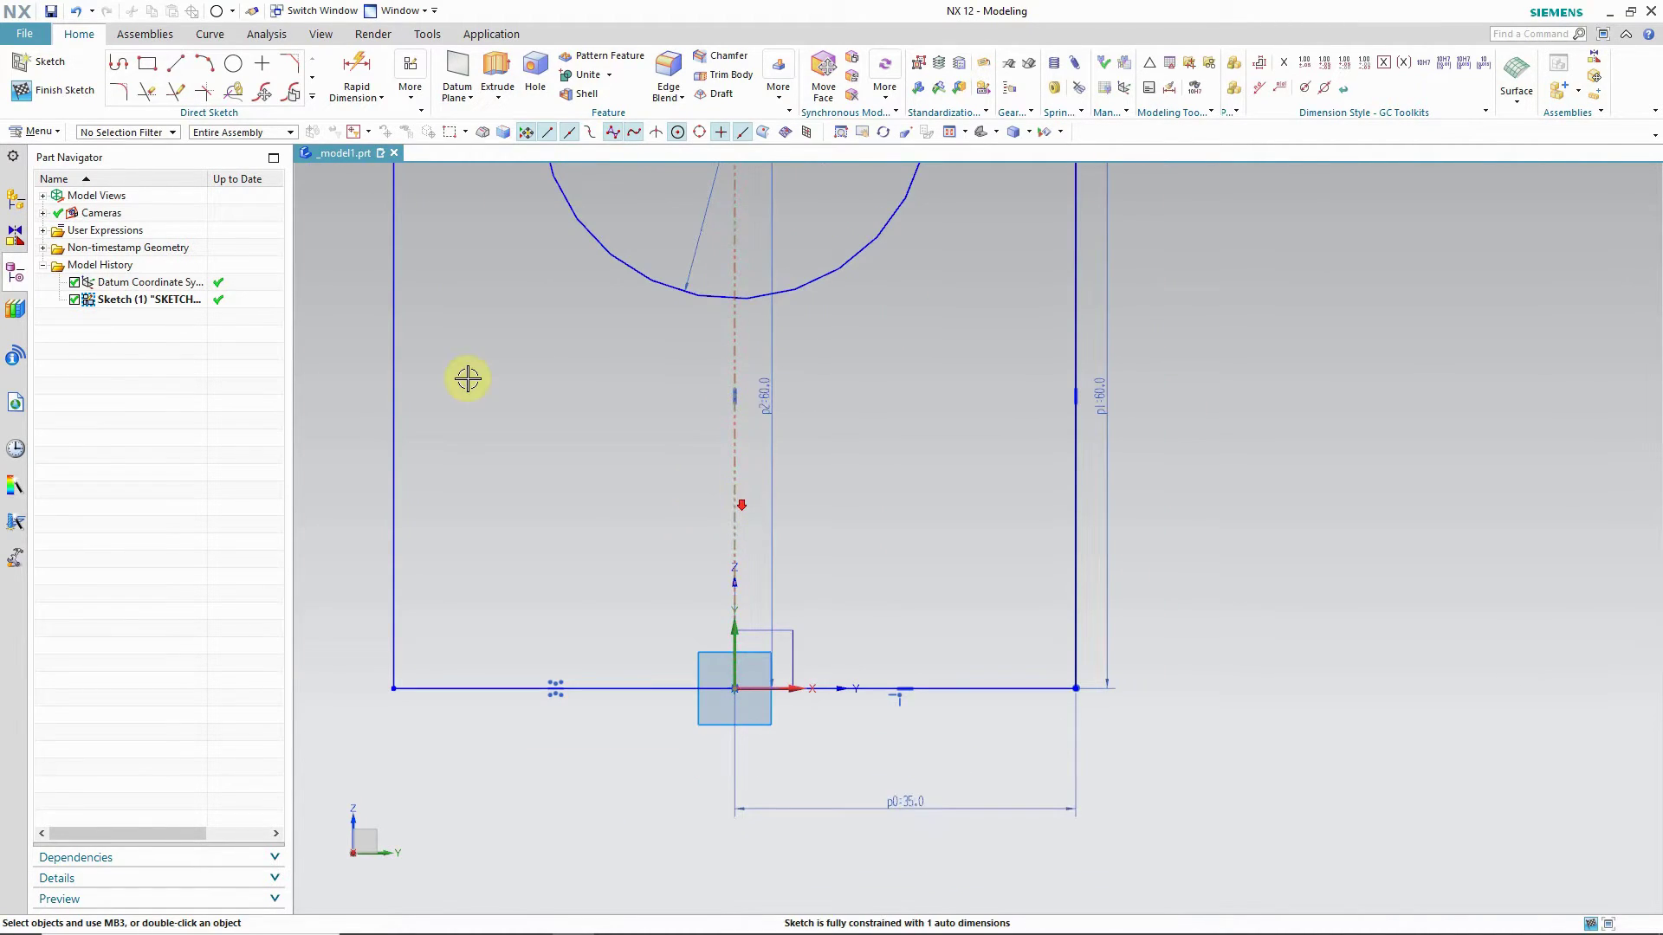
{"action": "left_click", "coordinate": [148, 65]}
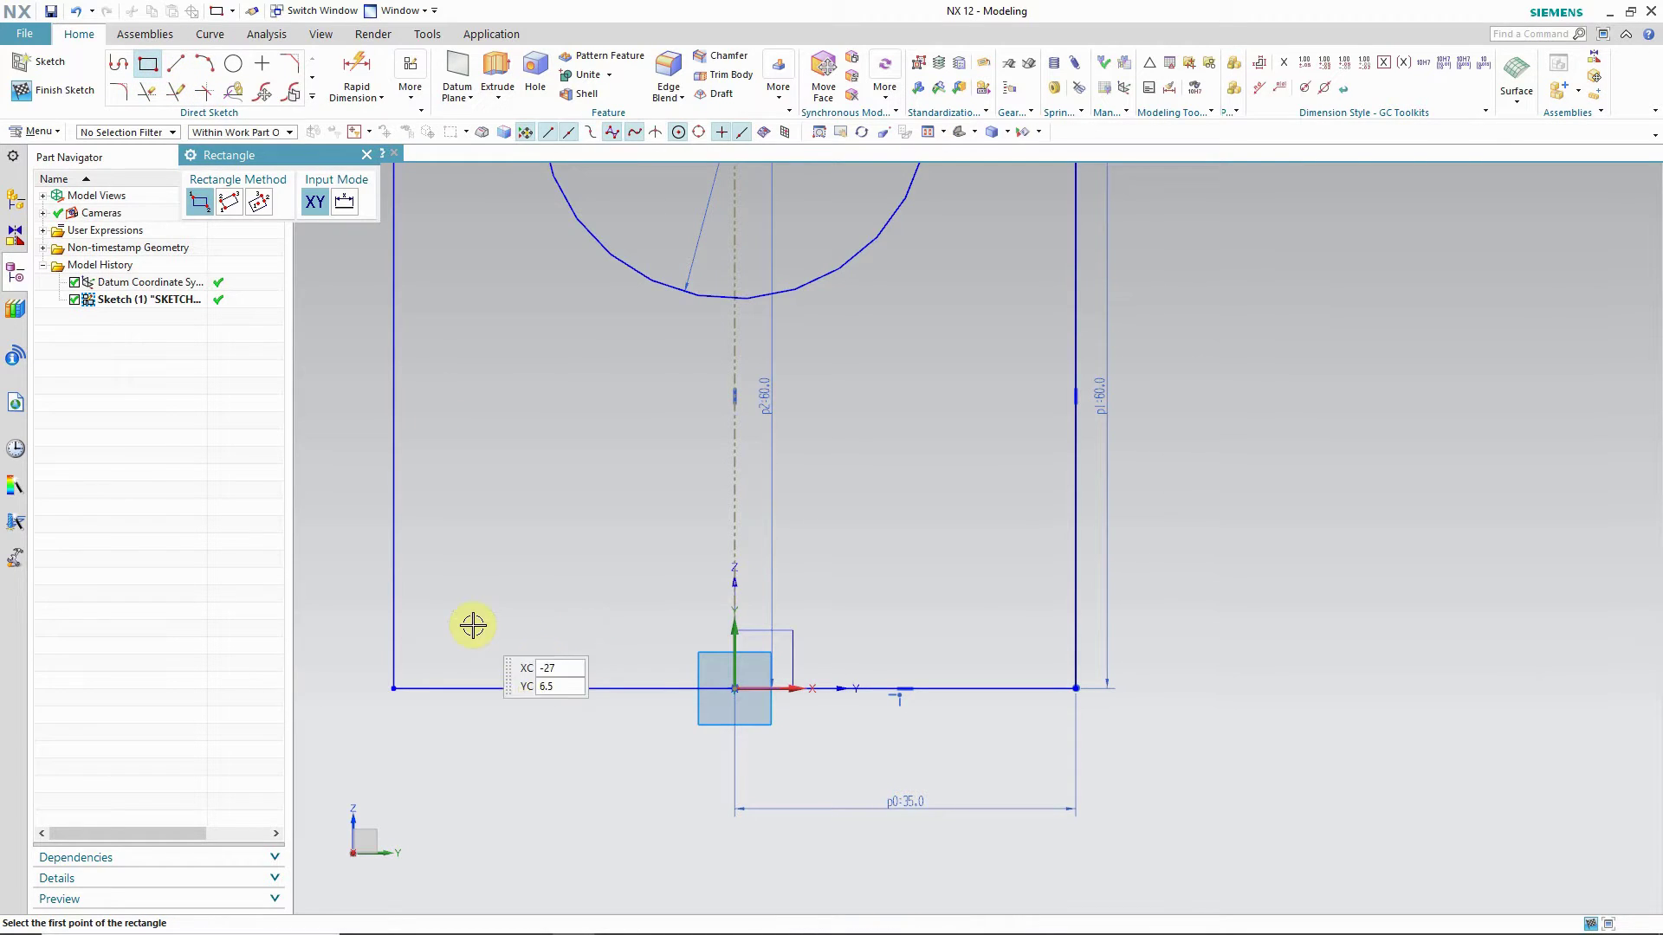
{"action": "left_click", "coordinate": [447, 581]}
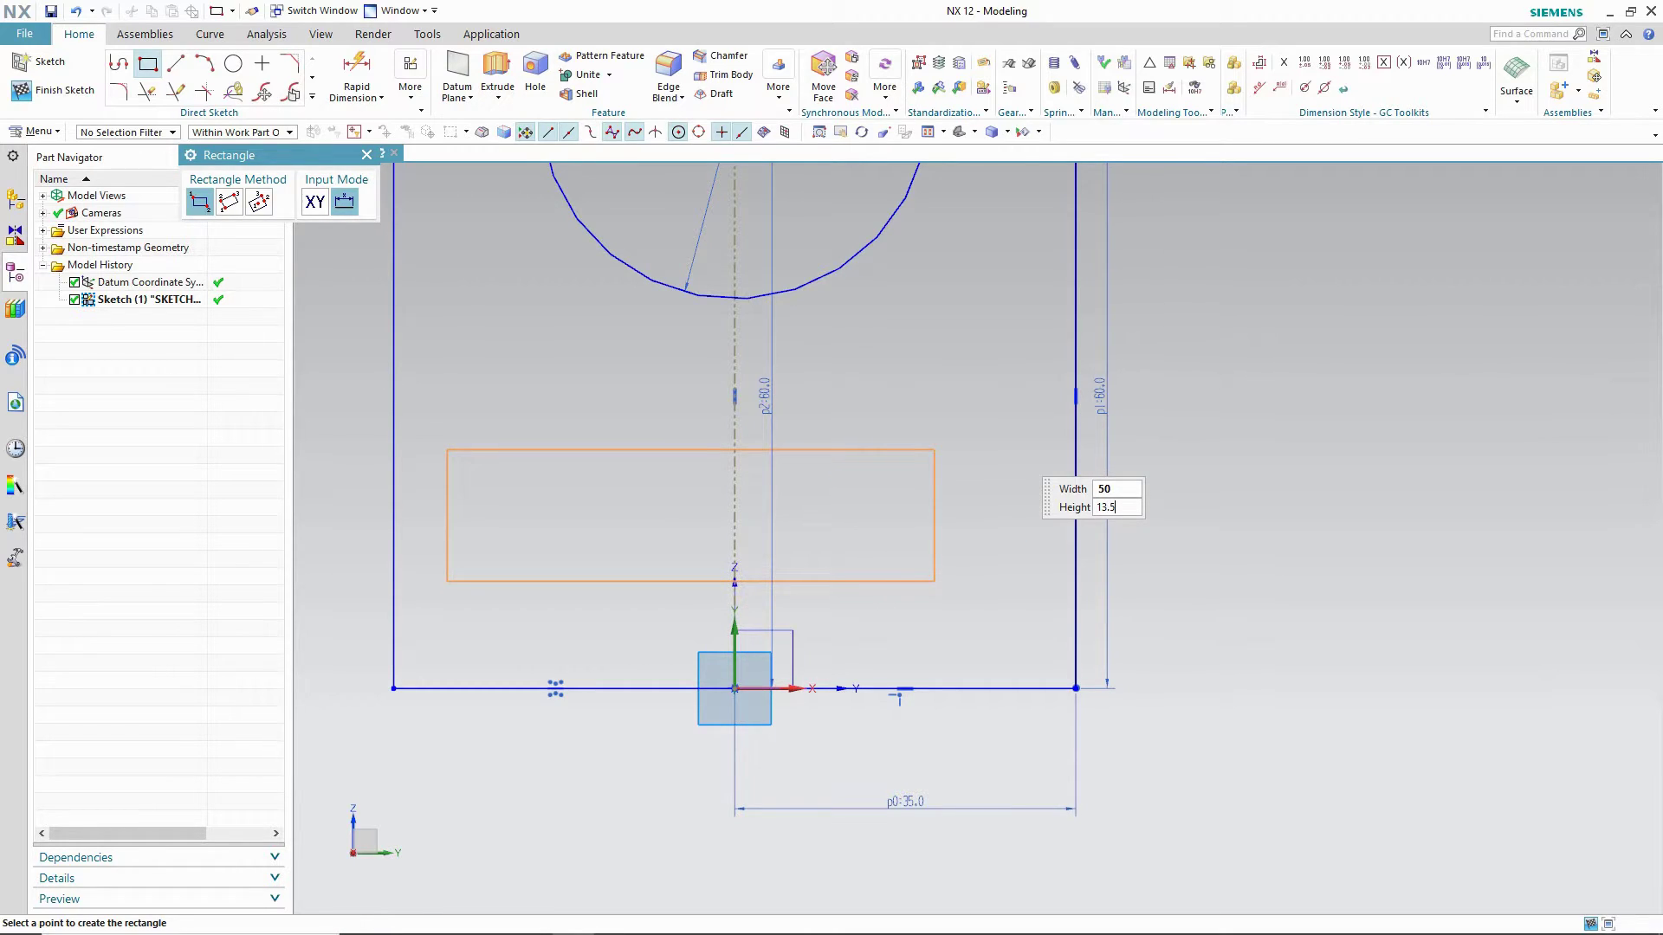
{"action": "key", "text": "Tab"}
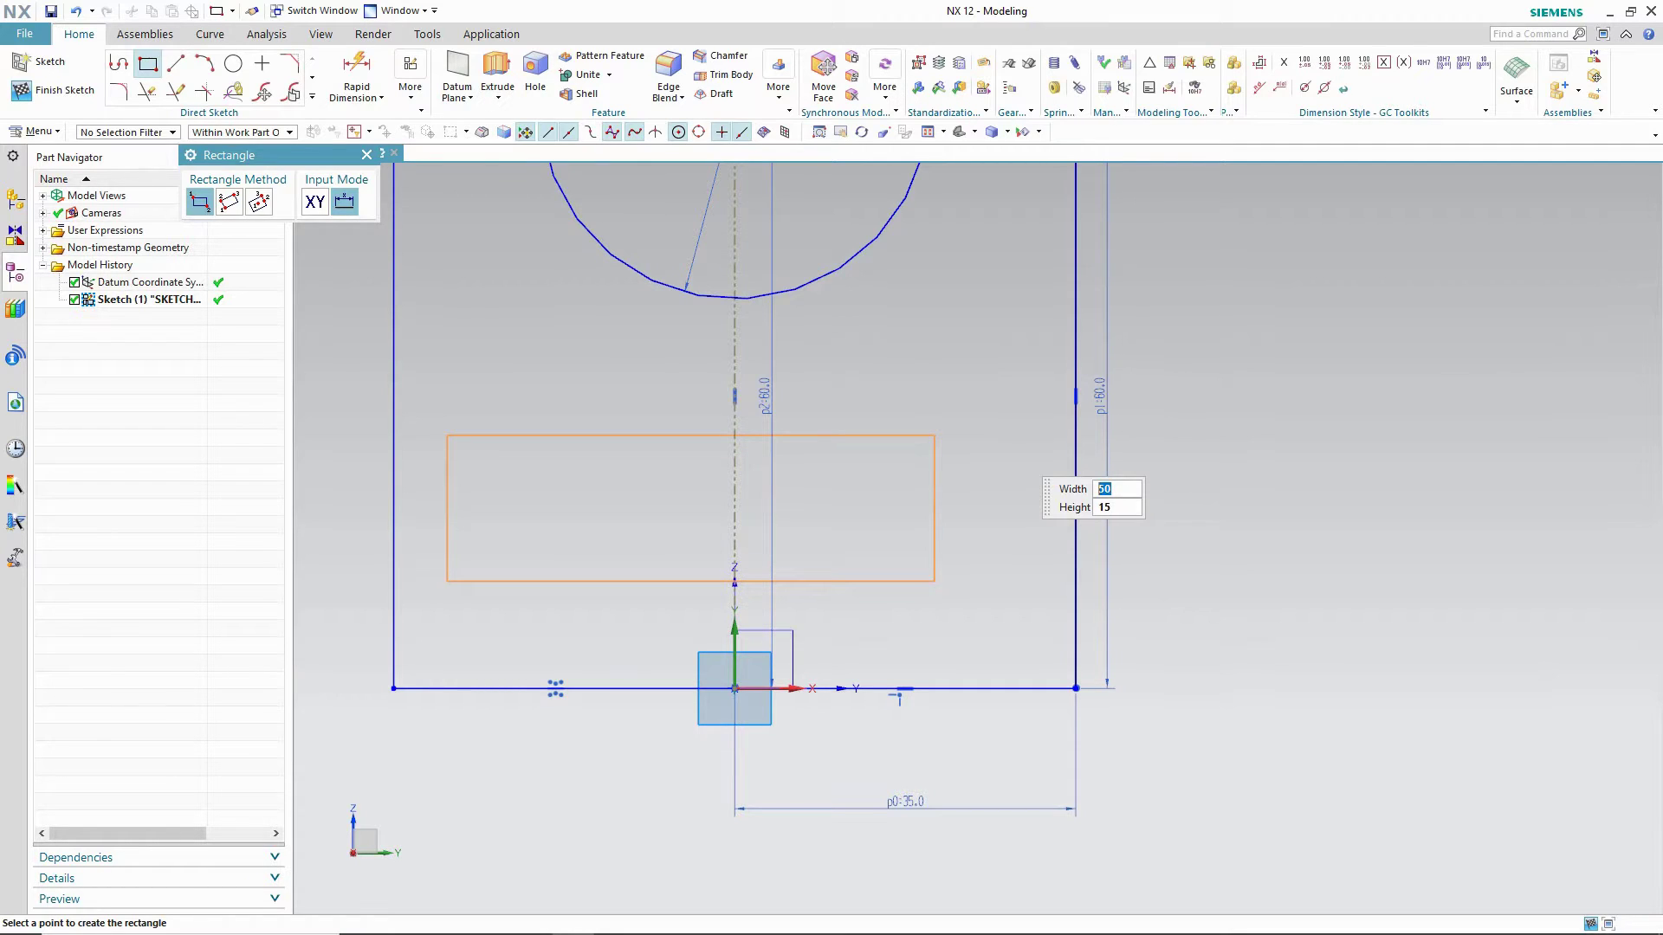
{"action": "left_click", "coordinate": [1009, 445]}
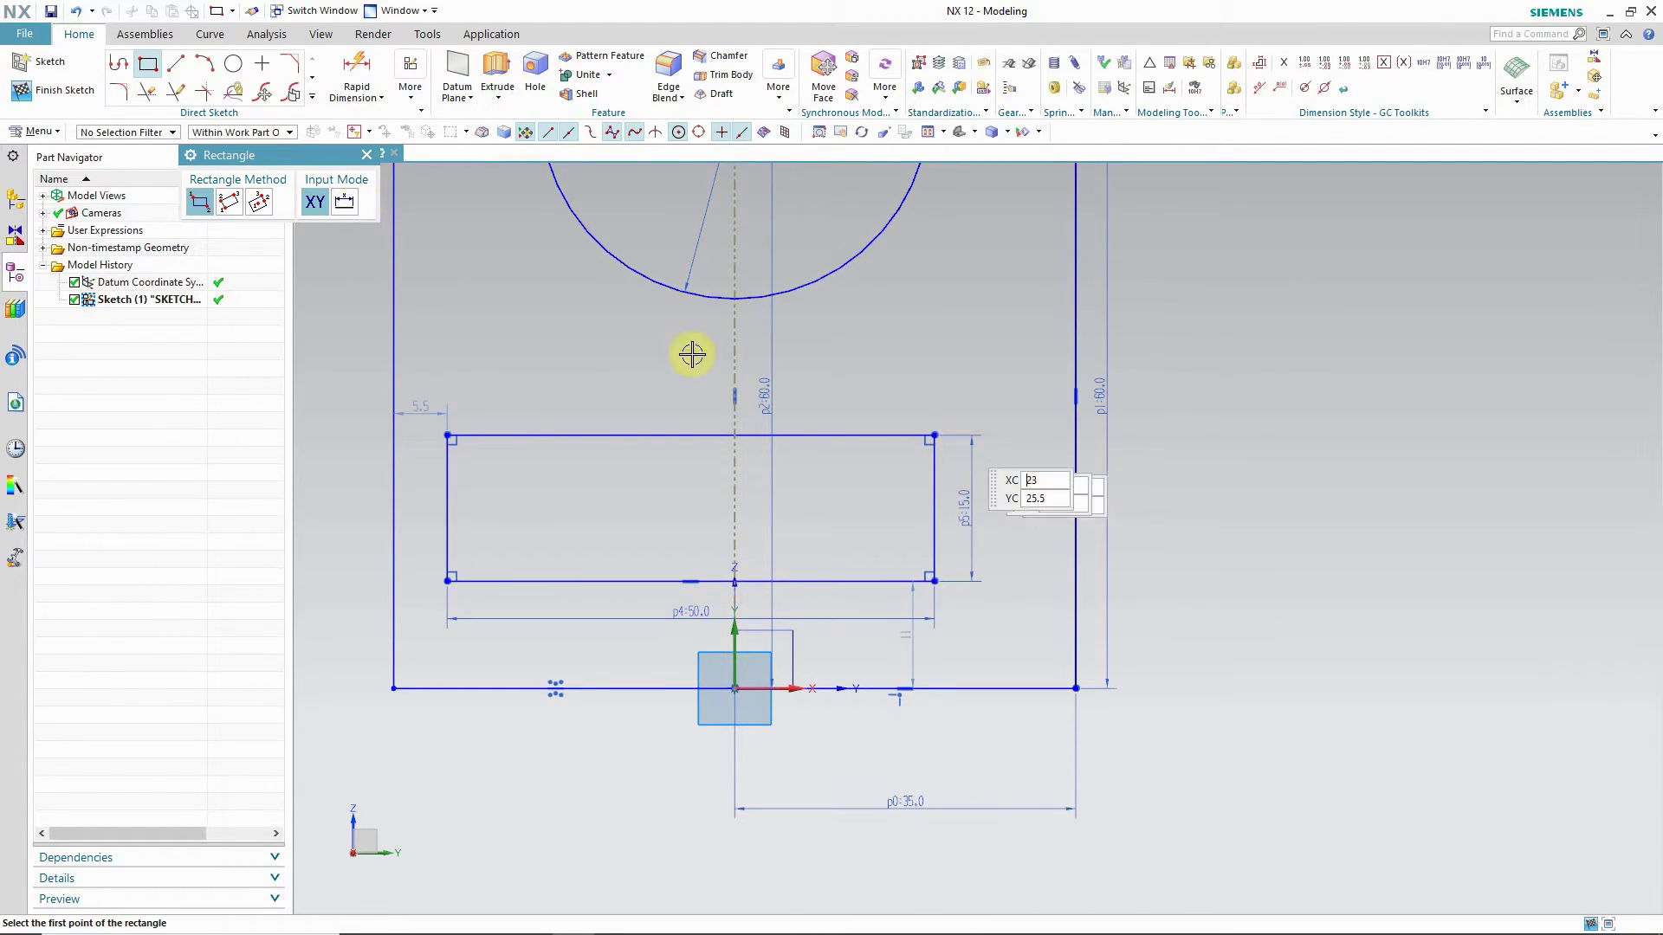
{"action": "left_click", "coordinate": [367, 158]}
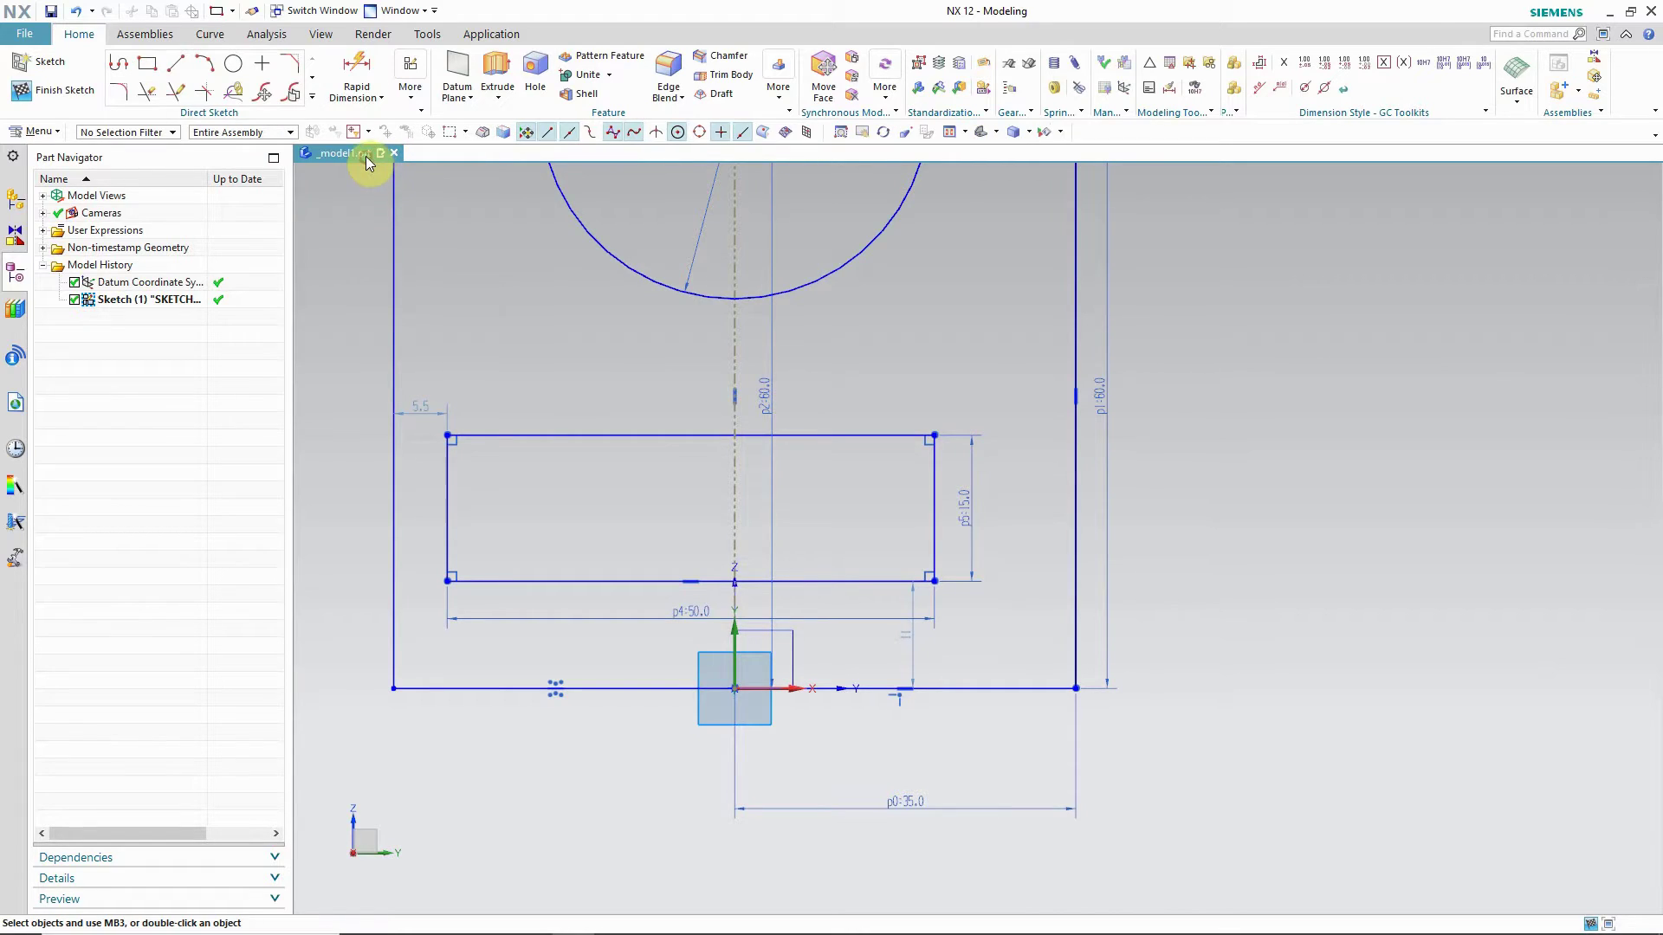
- Dimension the slot's left edge 10 mm in from the outline's left side
{"action": "left_click", "coordinate": [358, 67]}
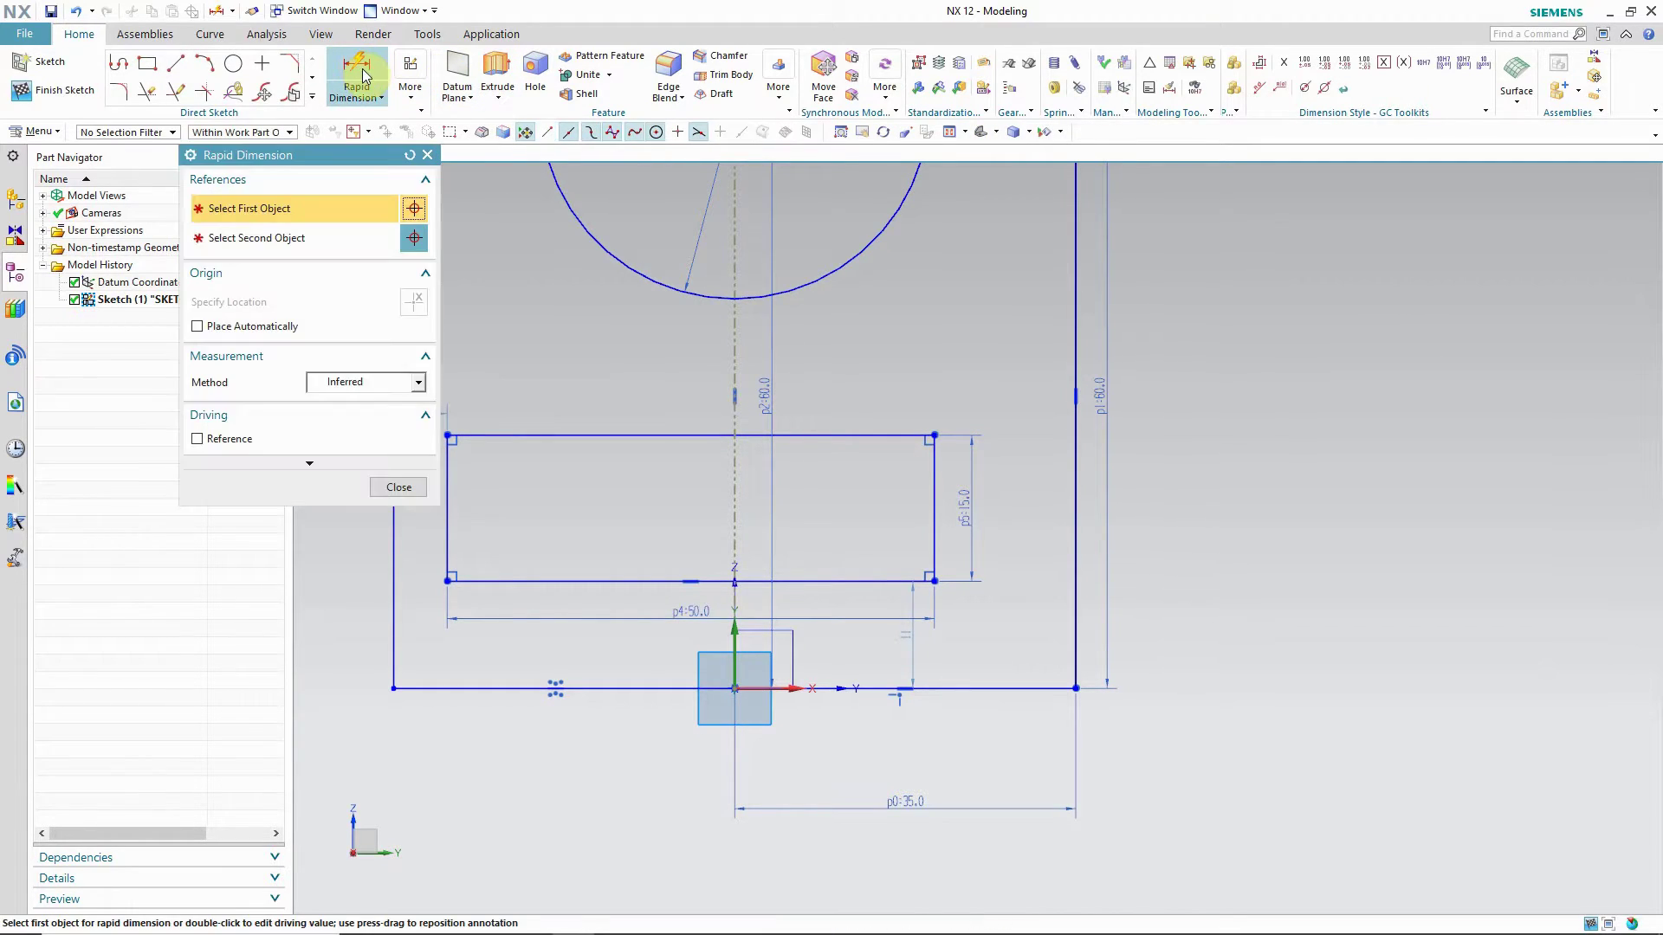
{"action": "left_click", "coordinate": [447, 540]}
{"action": "left_click", "coordinate": [393, 542]}
{"action": "left_click", "coordinate": [389, 813]}
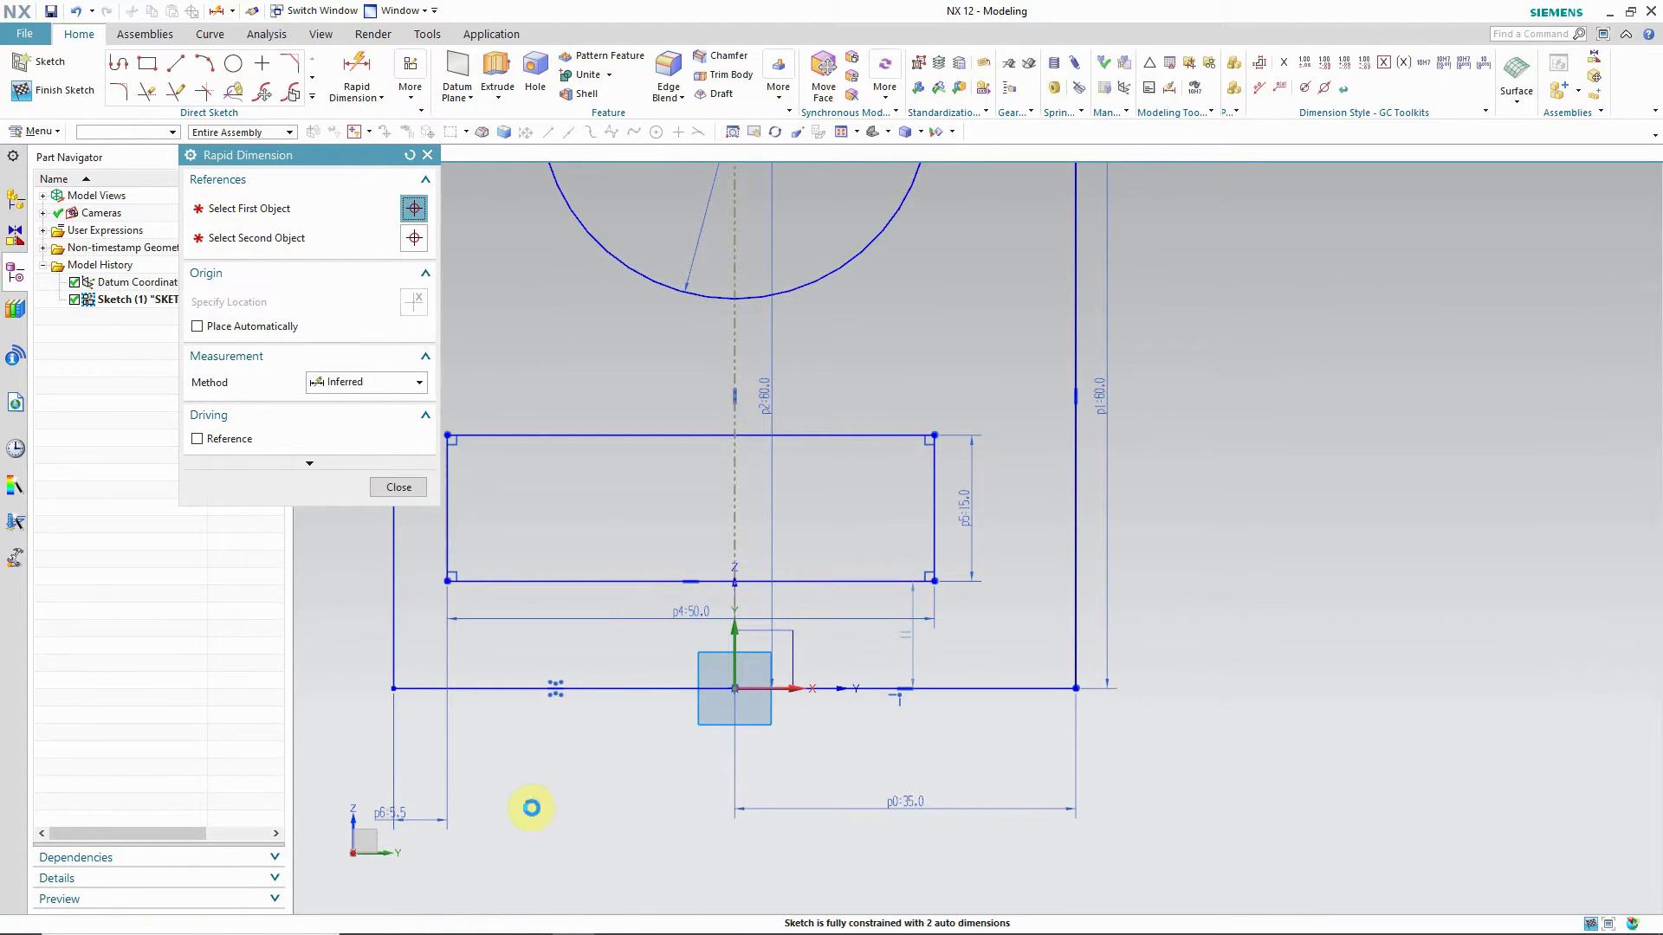
{"action": "type", "text": "10"}
{"action": "key", "text": "Return"}
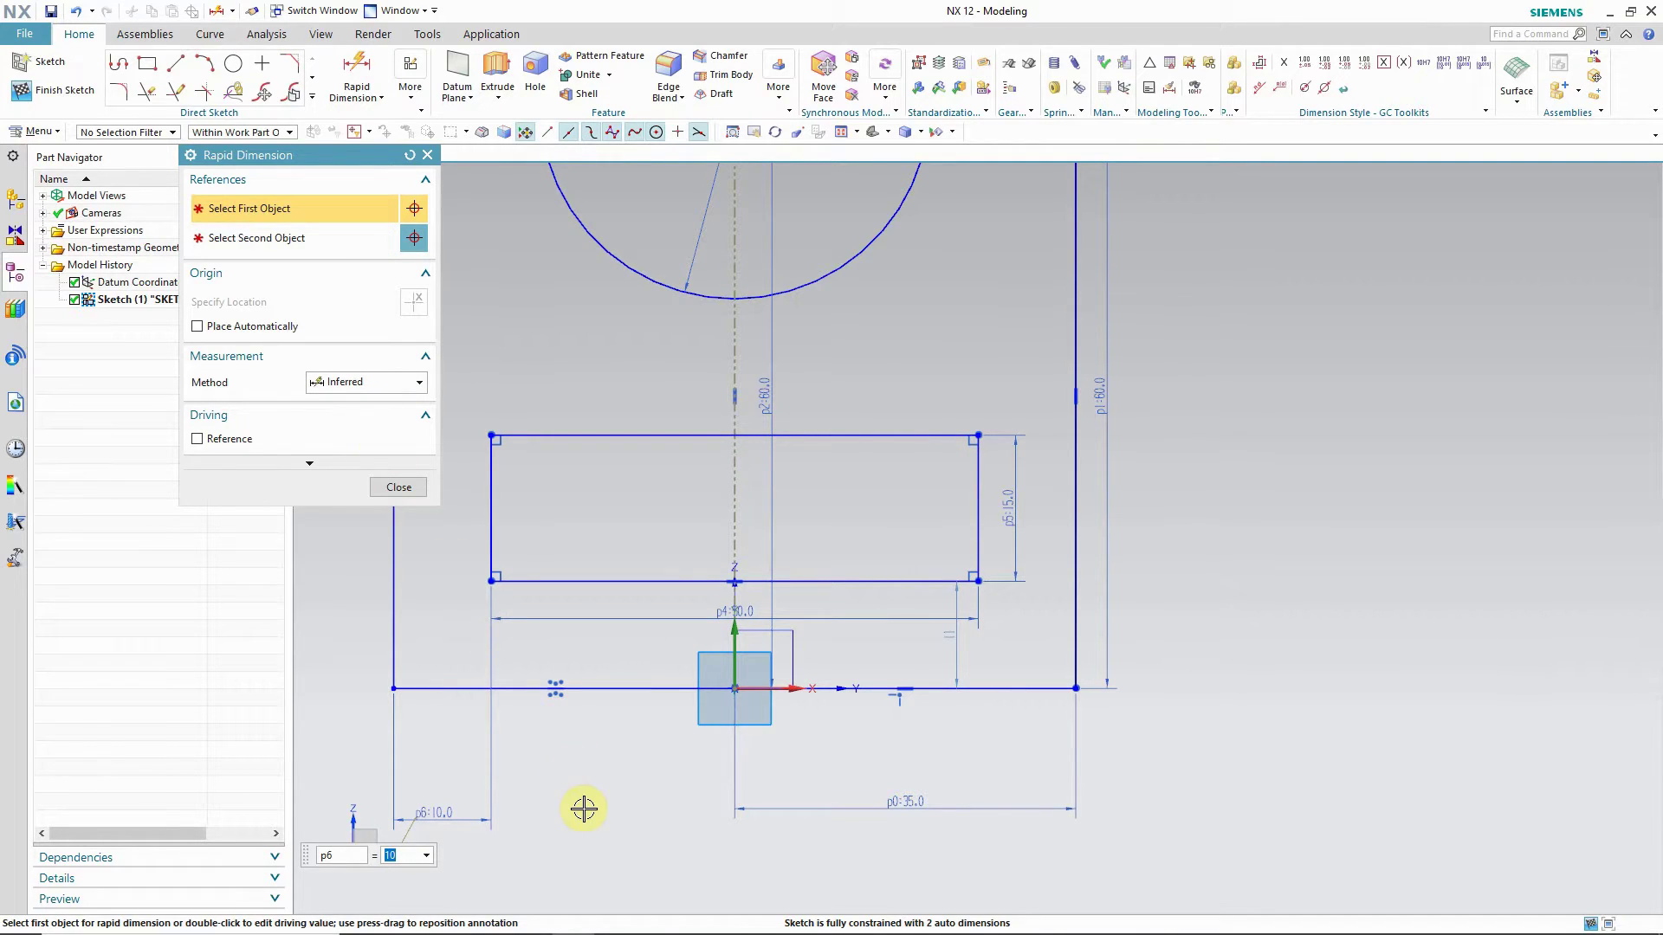
{"action": "left_click", "coordinate": [635, 917]}
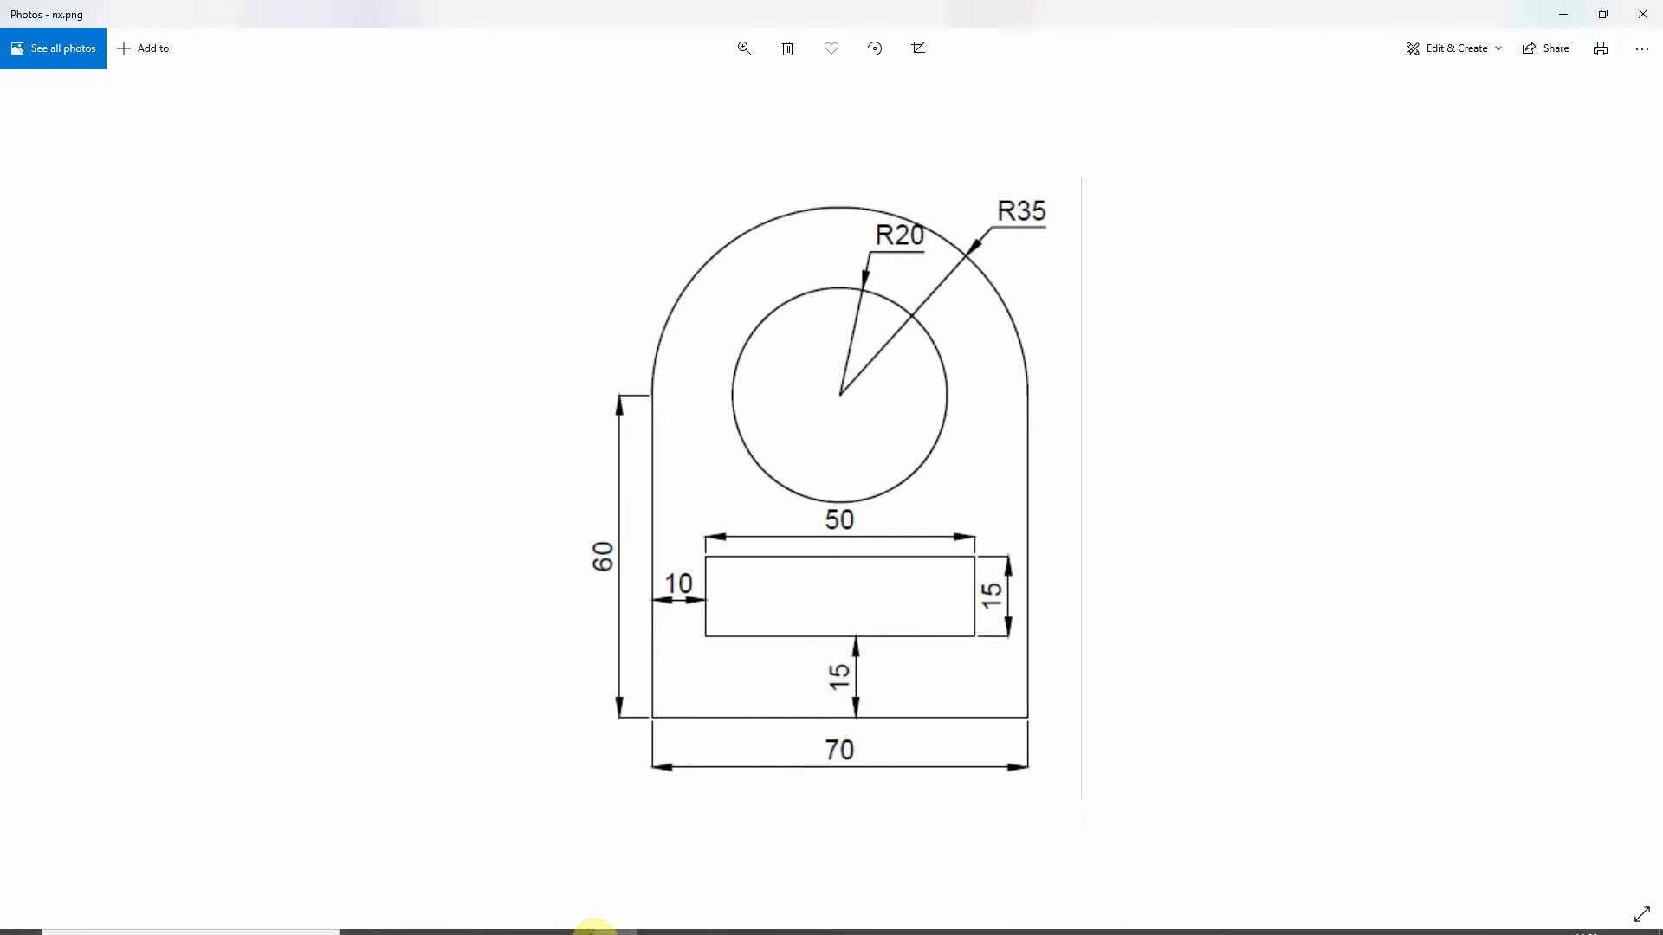
{"action": "left_click", "coordinate": [573, 919]}
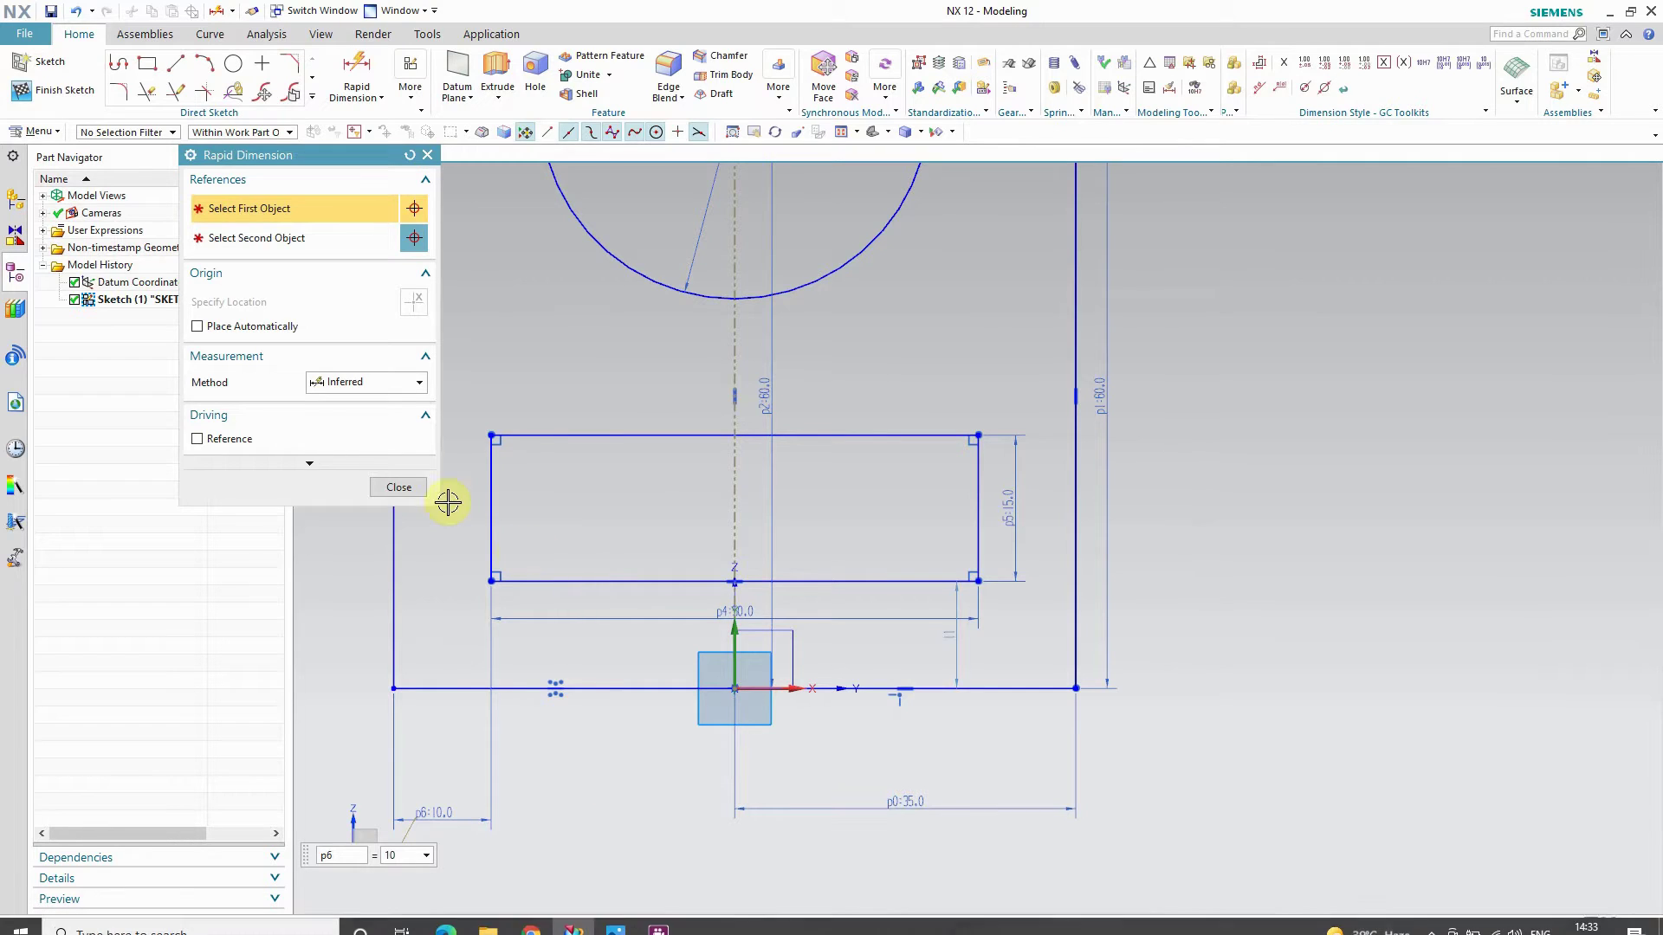
- Dimension the slot's bottom edge 15 mm above the plate's base line
{"action": "left_click", "coordinate": [649, 581]}
{"action": "left_click", "coordinate": [648, 690]}
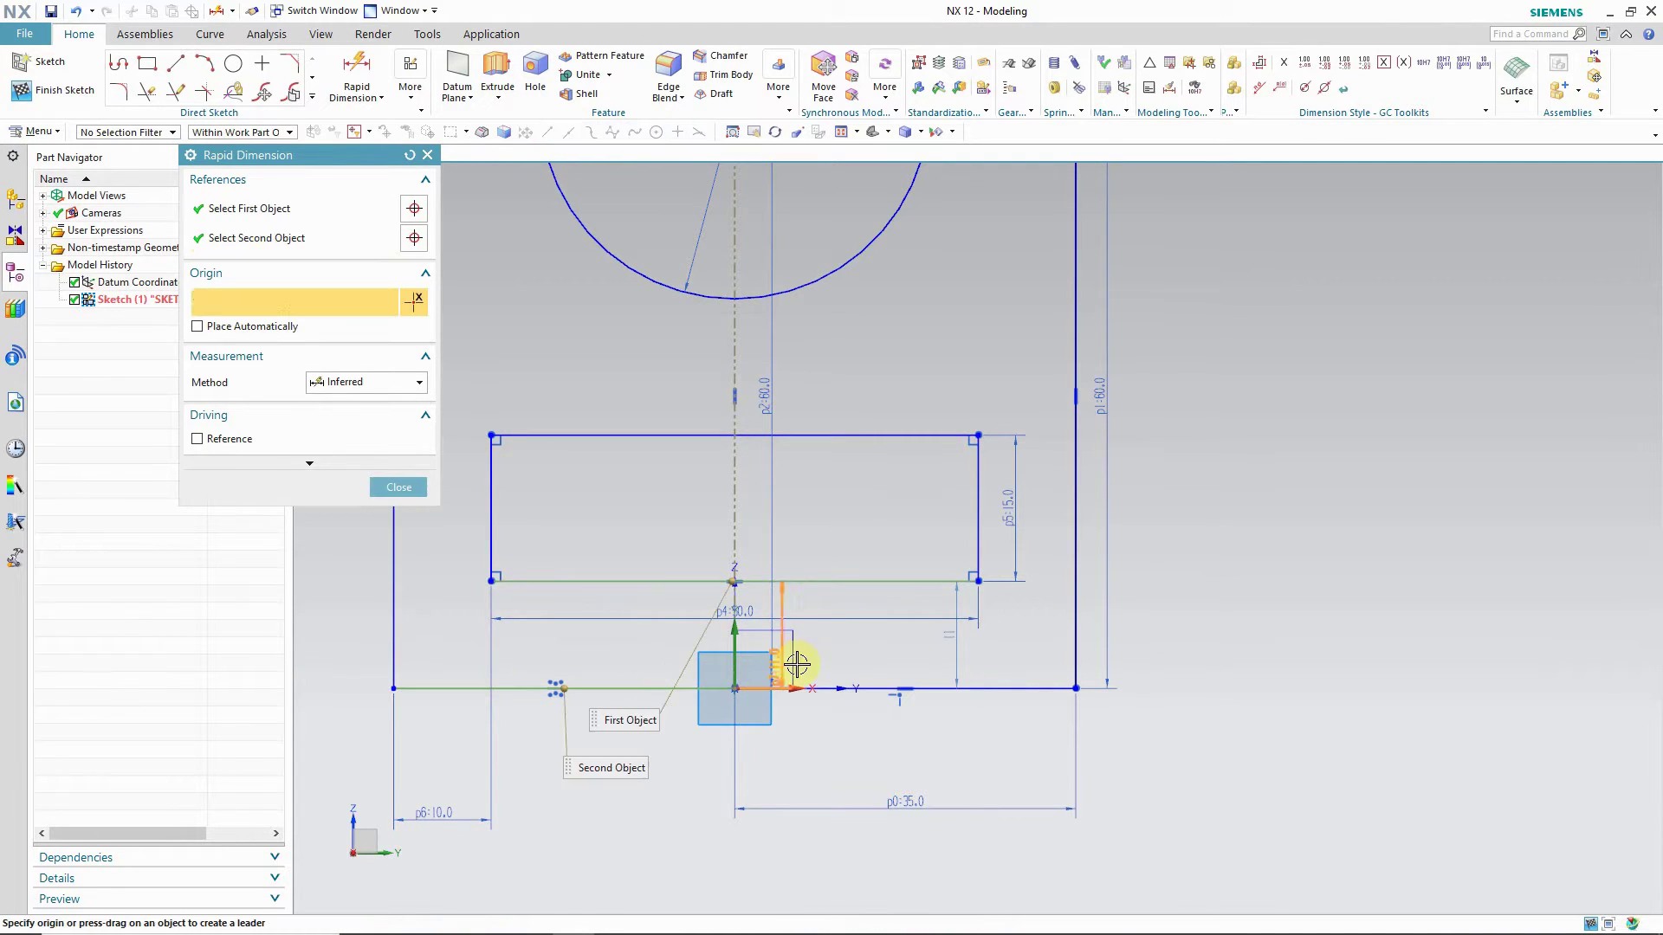
{"action": "left_click", "coordinate": [1162, 637]}
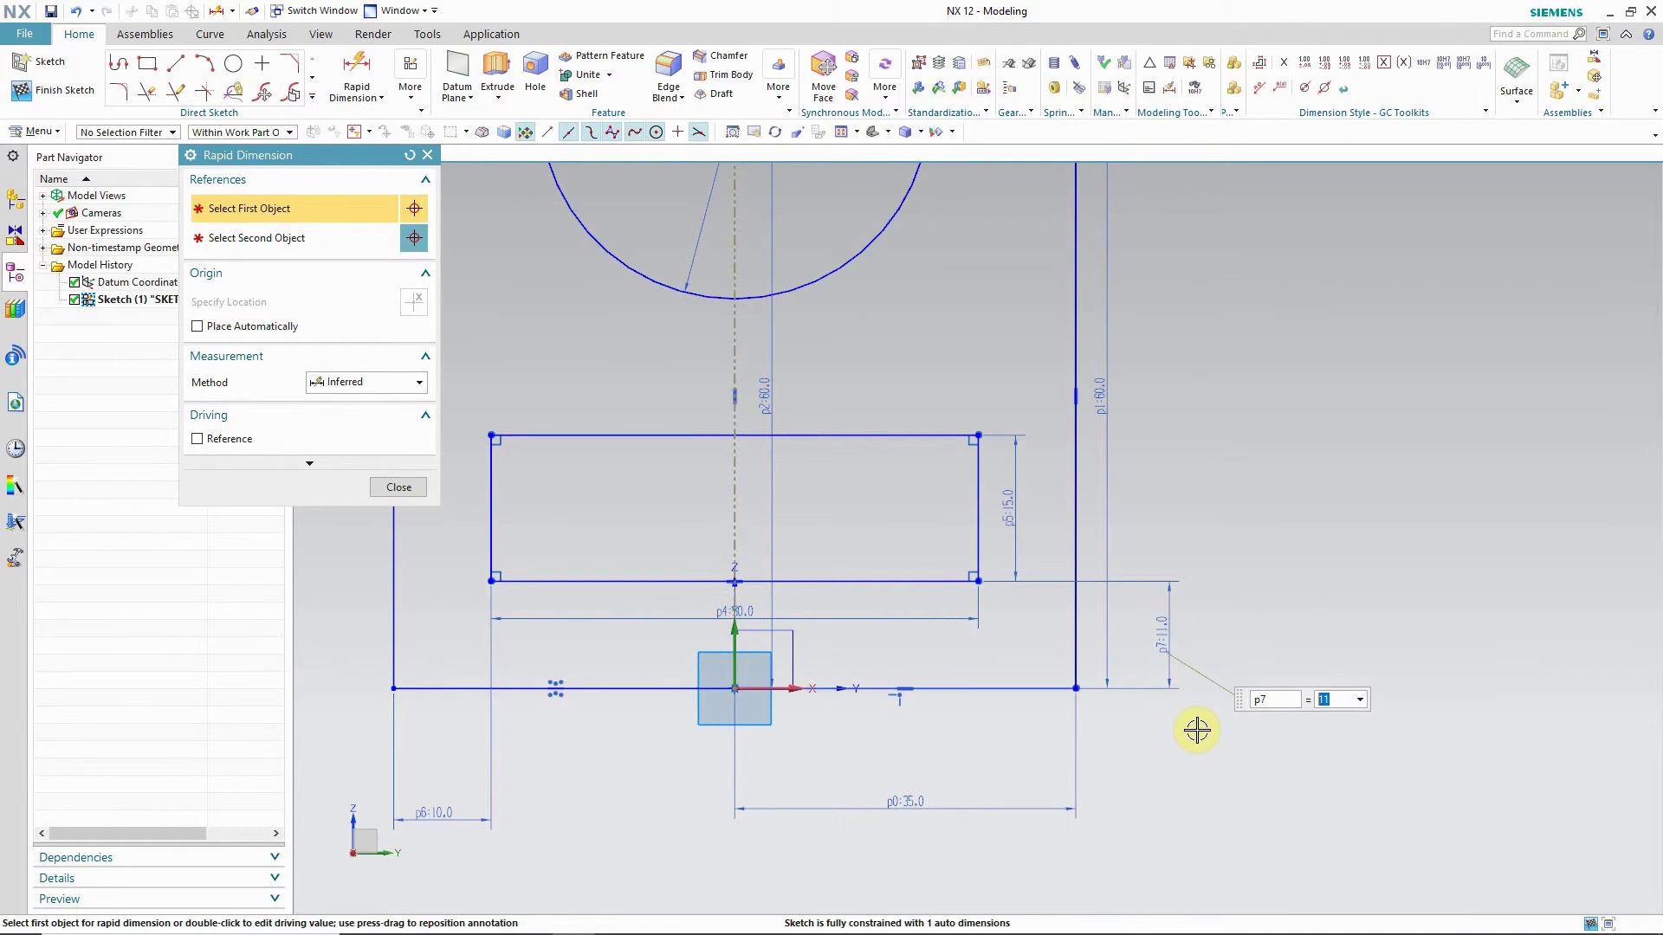
{"action": "type", "text": "15"}
{"action": "key", "text": "Return"}
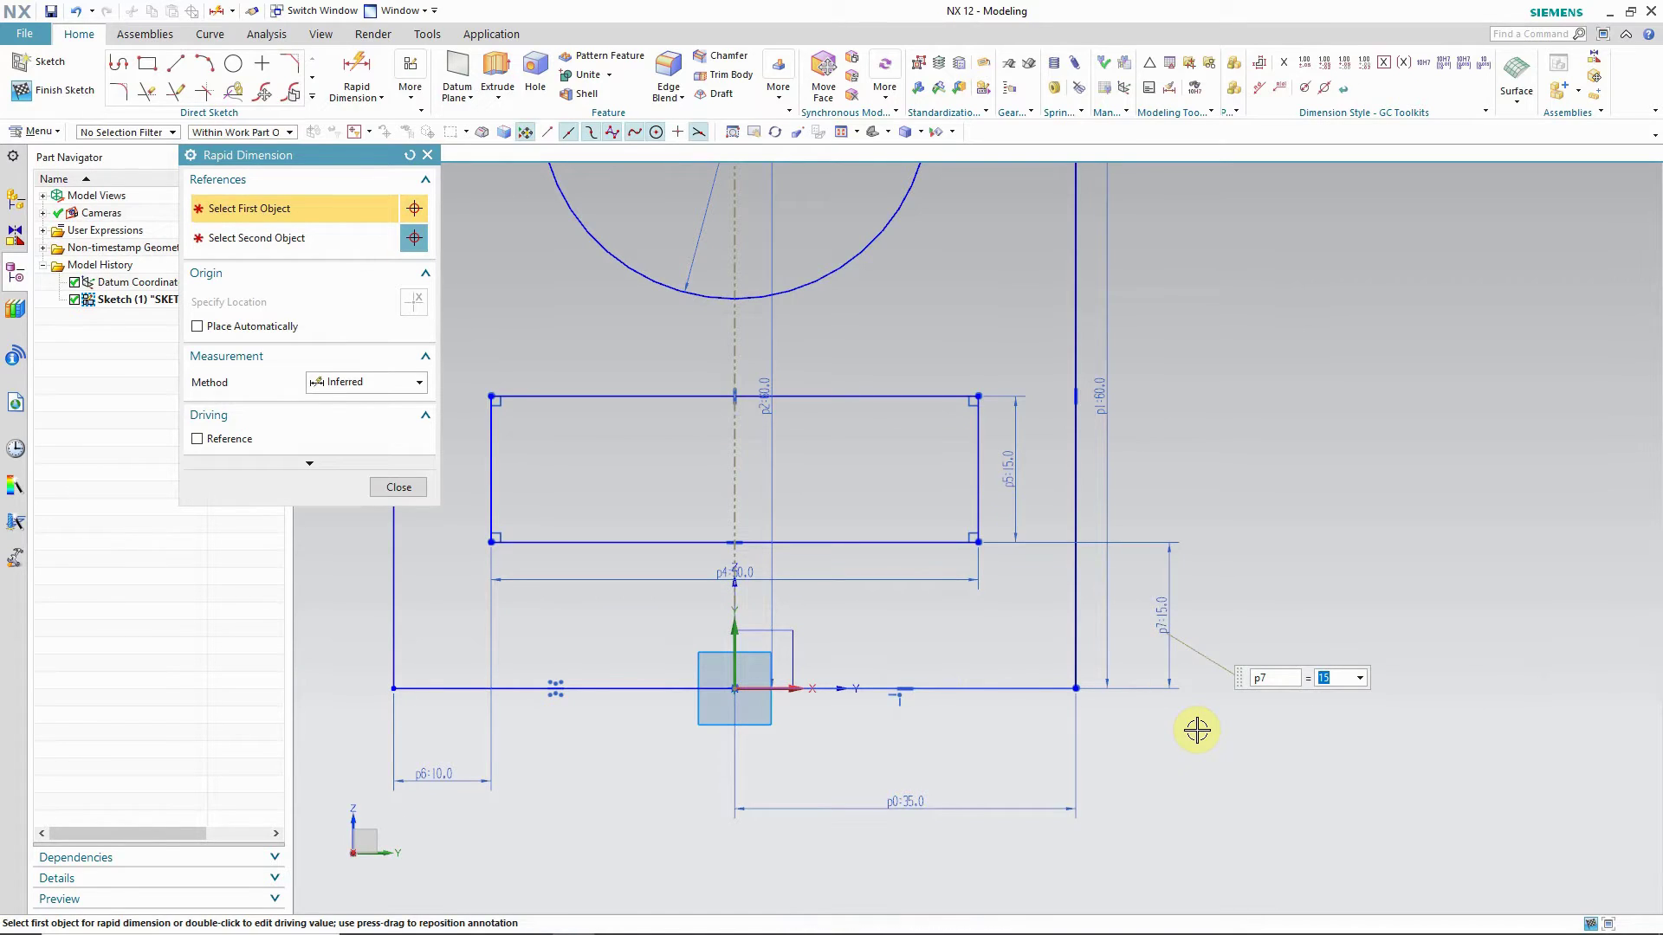
{"action": "left_click", "coordinate": [424, 495]}
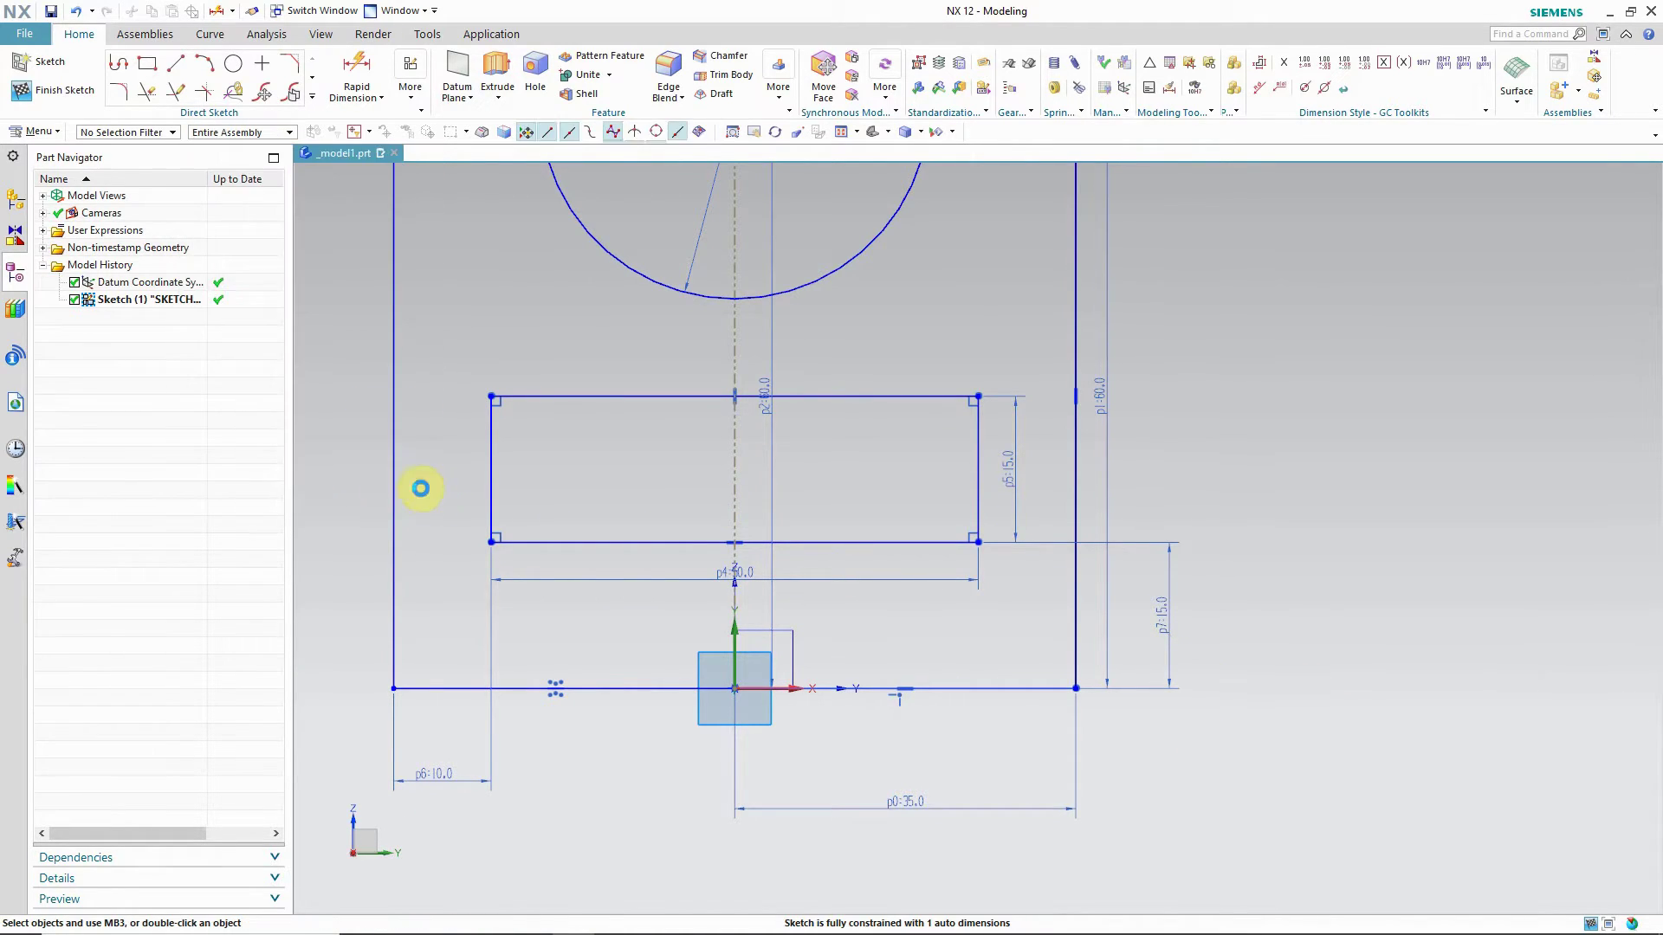
- Zoom out, tilt the view slightly, and finish Sketch (1)
{"action": "scroll", "coordinate": [987, 678], "scroll_direction": "down", "scroll_amount": 3}
{"action": "scroll", "coordinate": [781, 530], "scroll_direction": "down", "scroll_amount": 1}
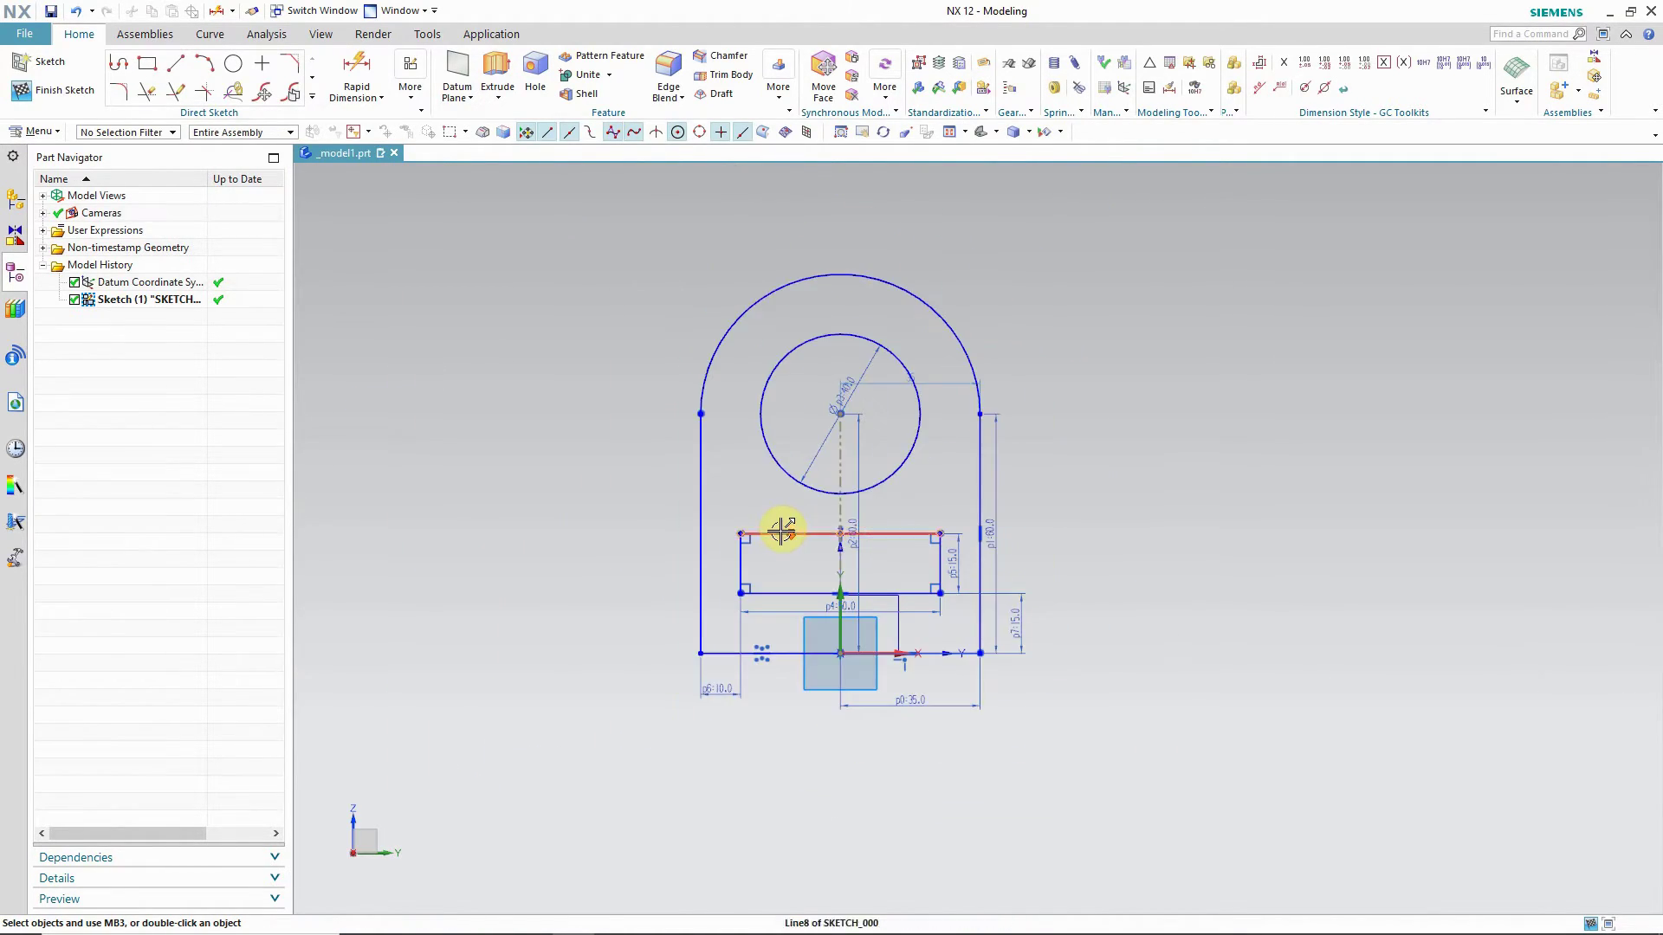
{"action": "right_click", "coordinate": [479, 405]}
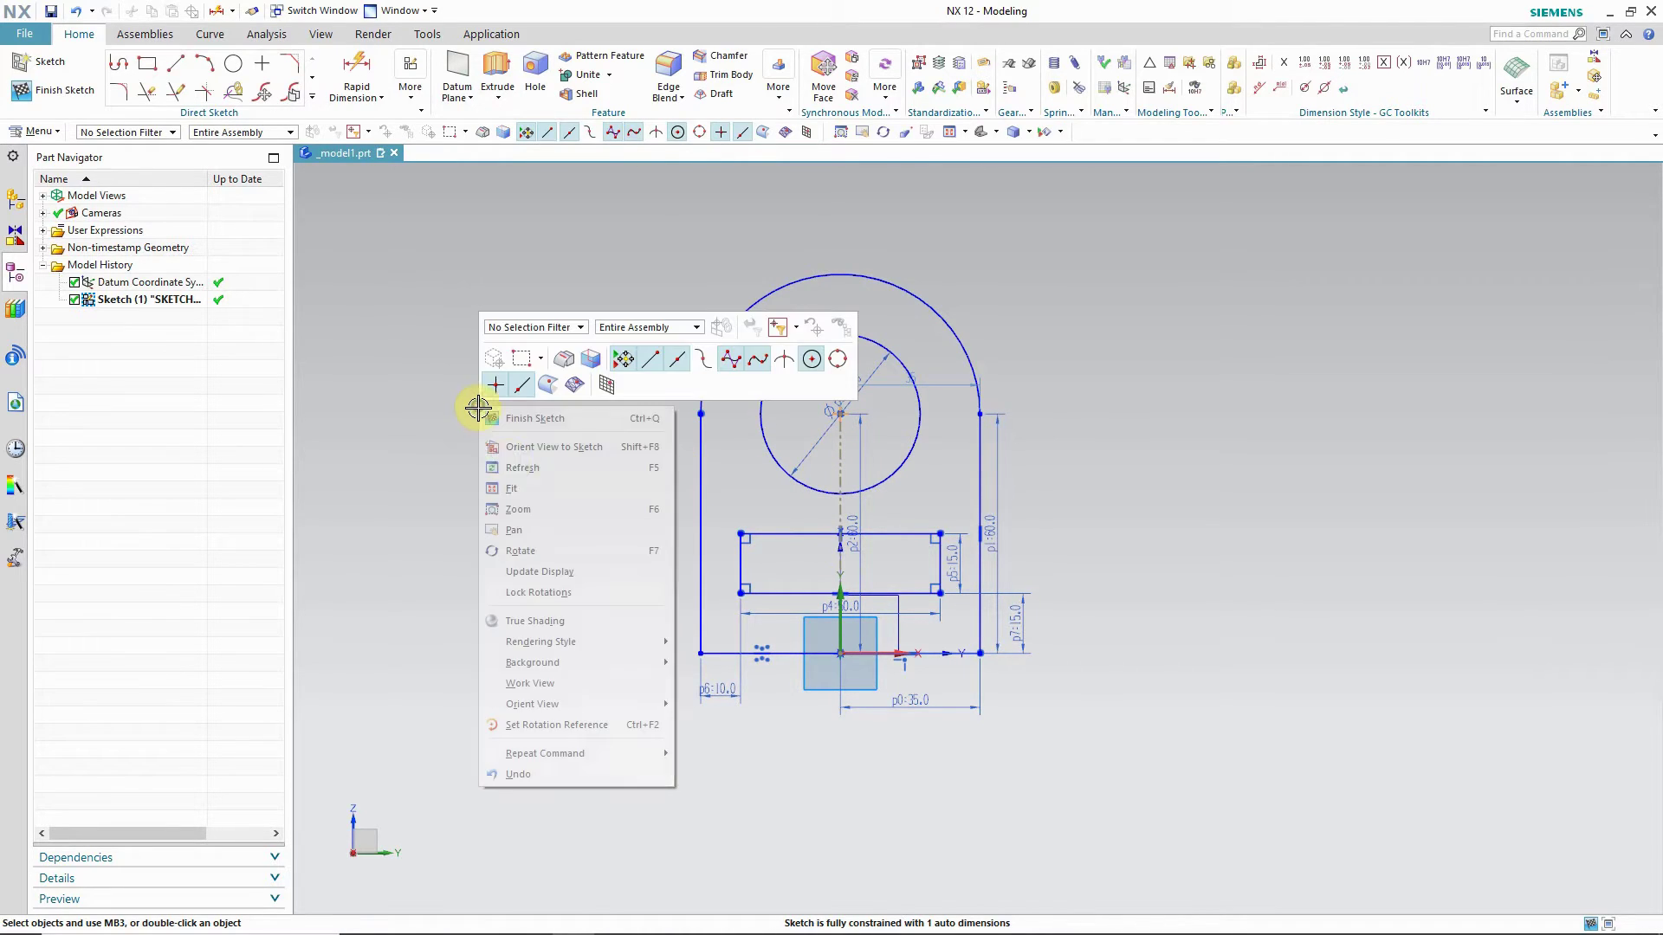
{"action": "left_click", "coordinate": [520, 549]}
{"action": "mouse_move", "coordinate": [501, 546]}
{"action": "left_mouse_down"}
{"action": "mouse_move", "coordinate": [564, 531]}
{"action": "mouse_move", "coordinate": [518, 541]}
{"action": "left_mouse_up"}
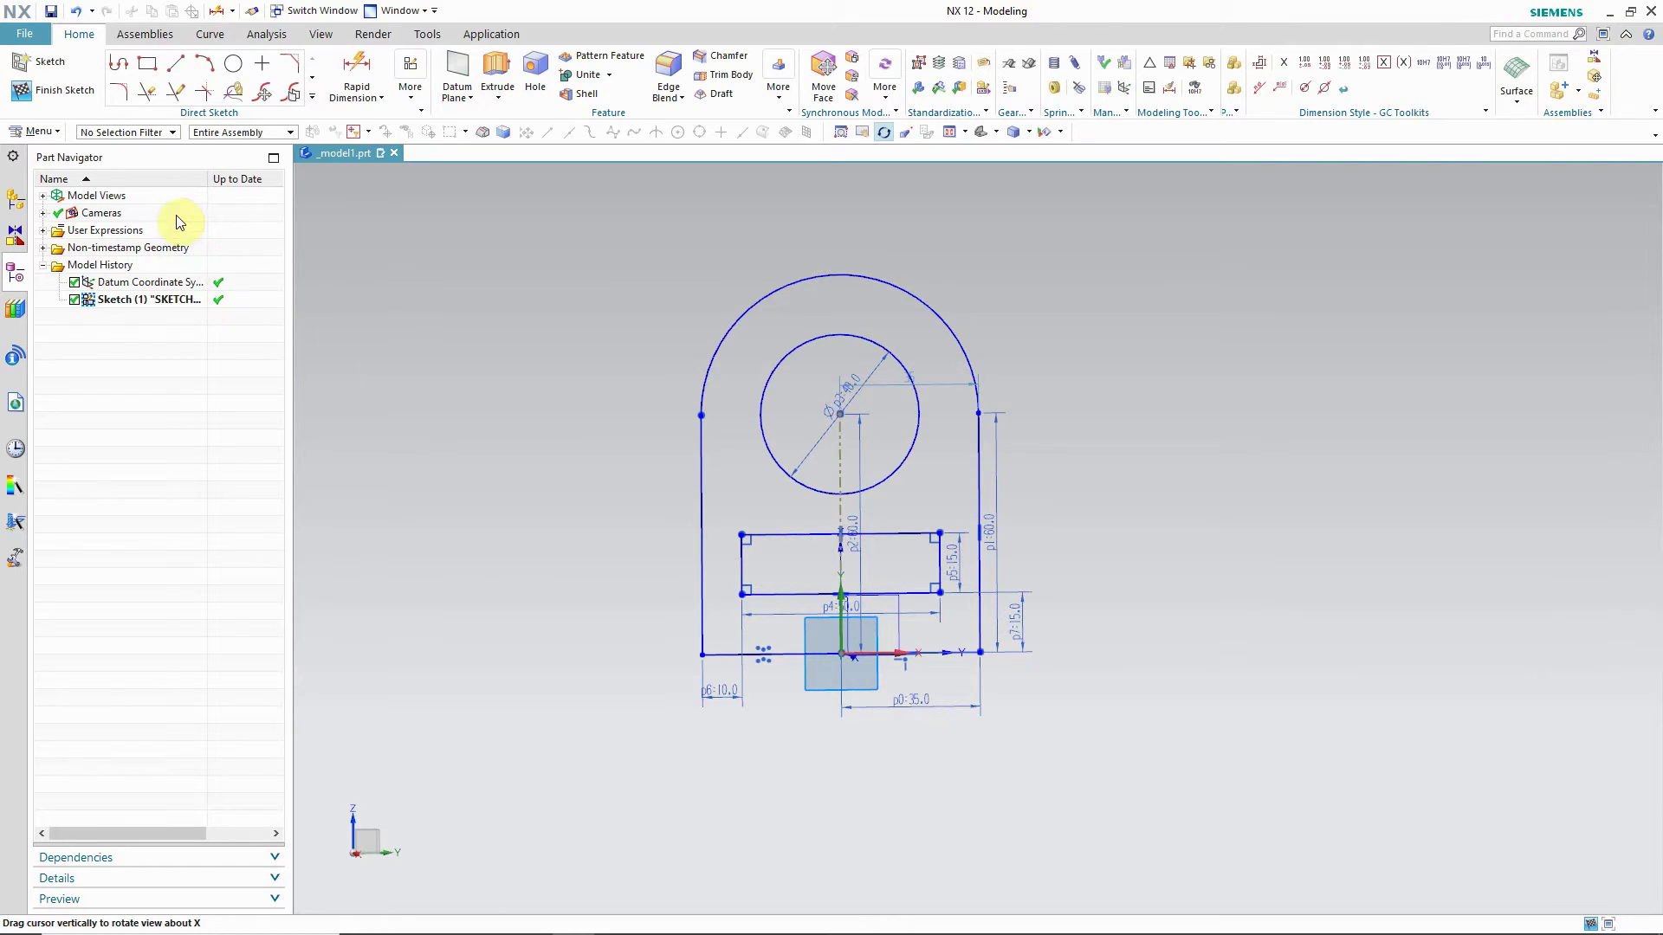
{"action": "left_click", "coordinate": [54, 90]}
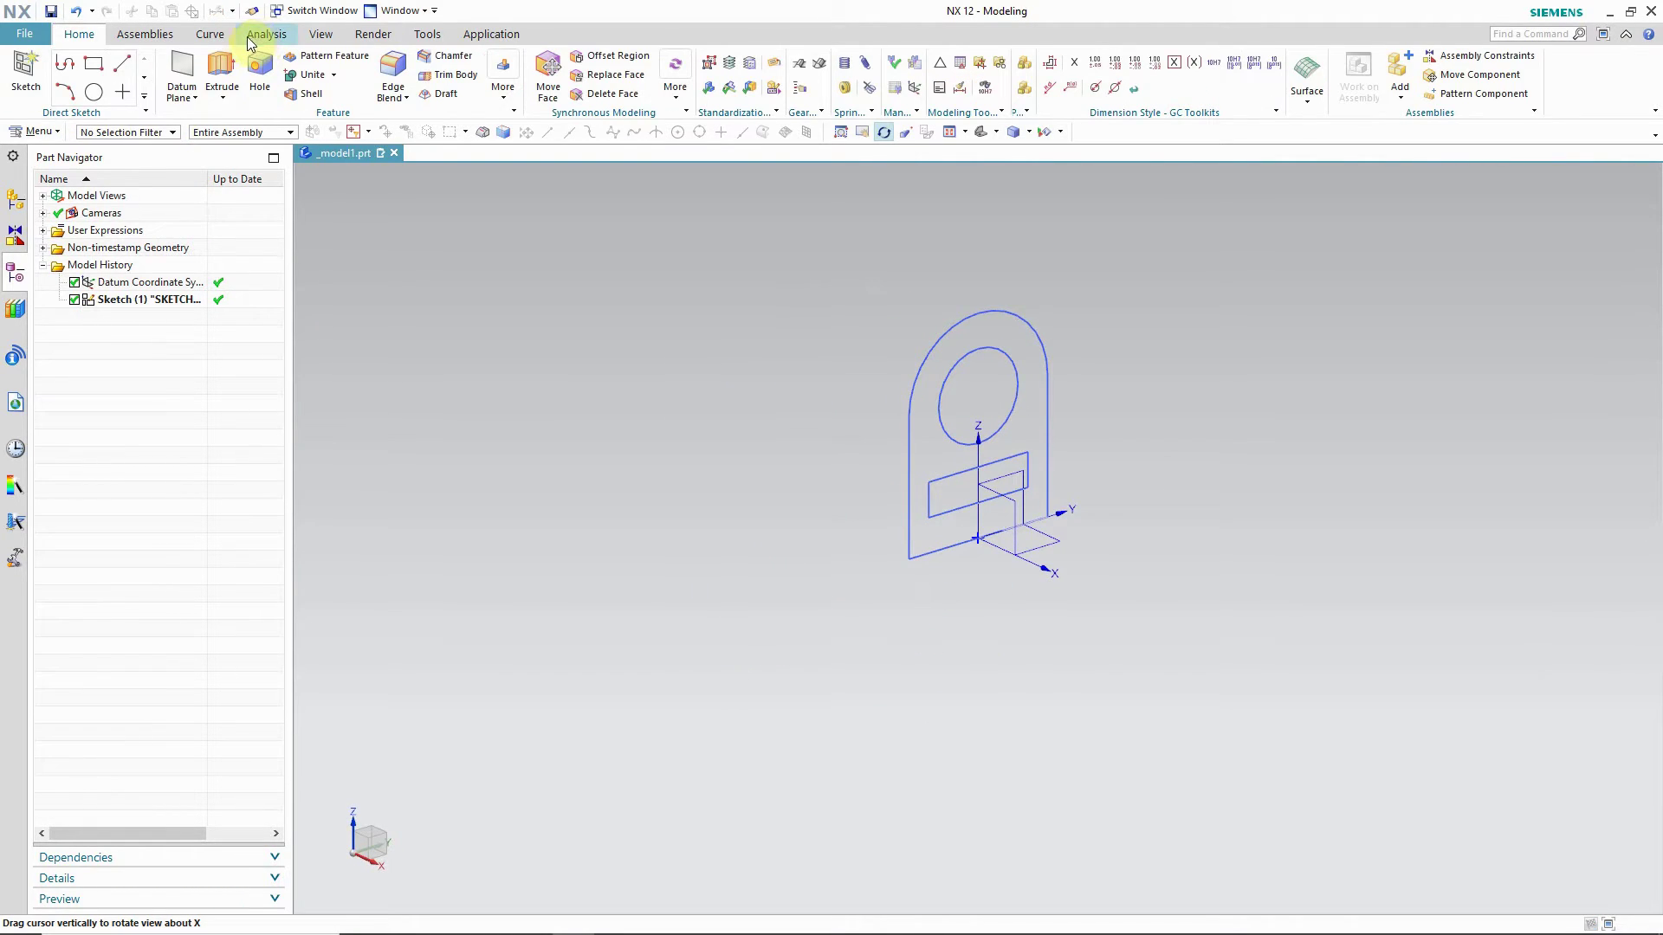
{"action": "left_click", "coordinate": [219, 72]}
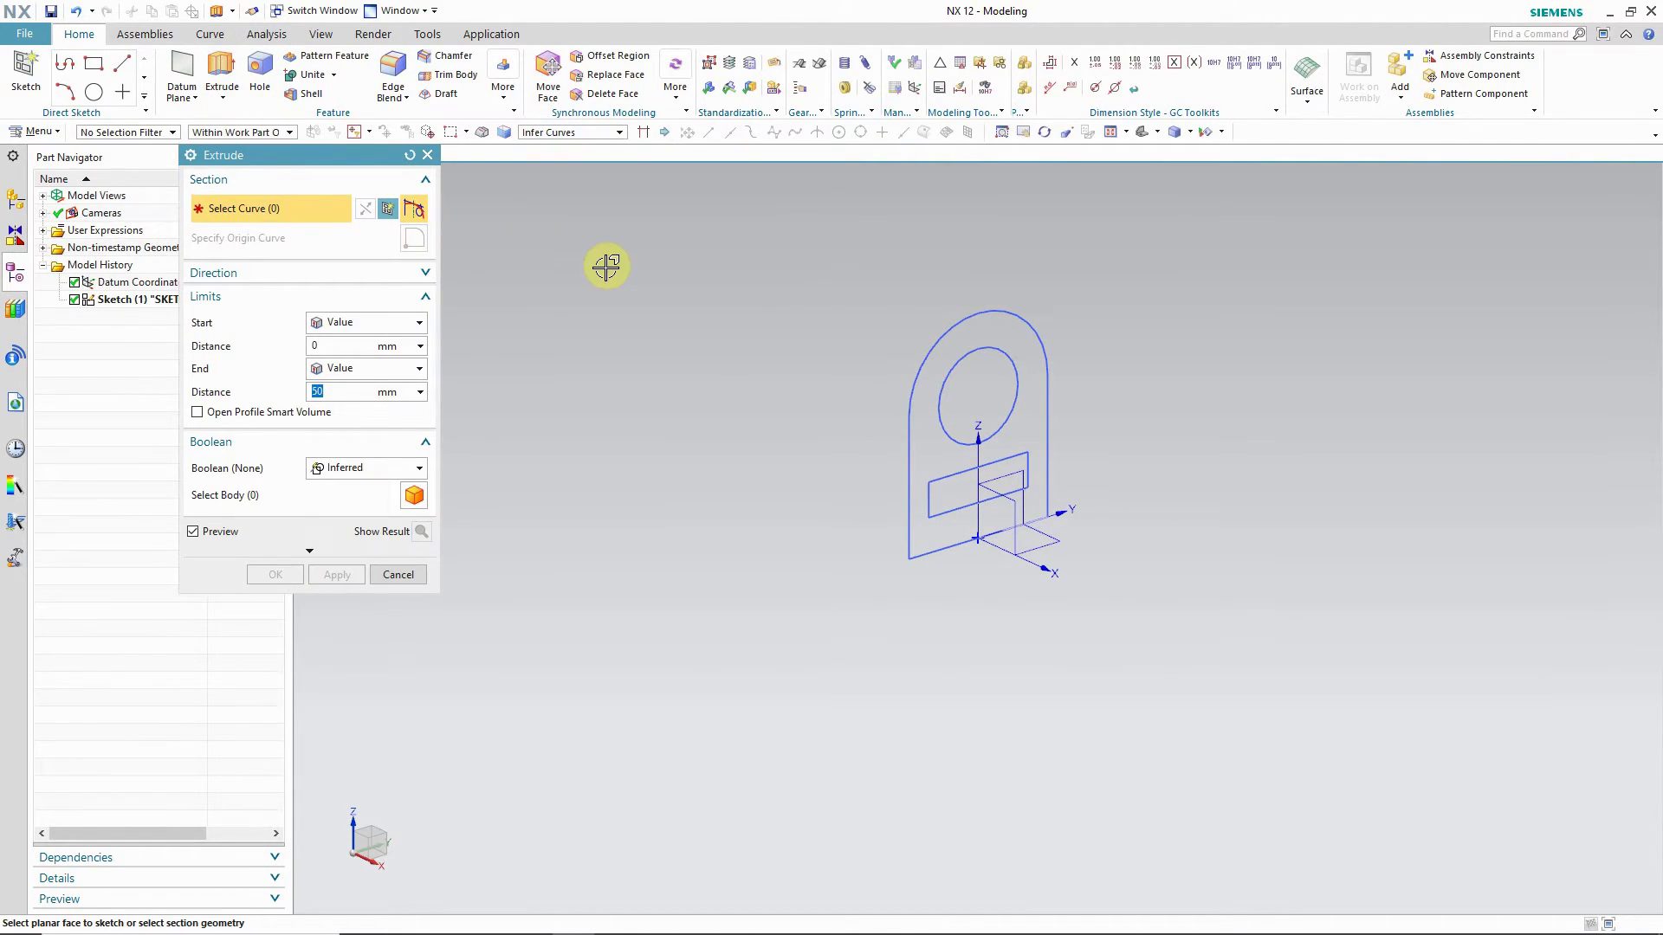
- Extrude the sketch outline symmetrically by 10 mm into a solid plate
{"action": "left_click", "coordinate": [923, 365]}
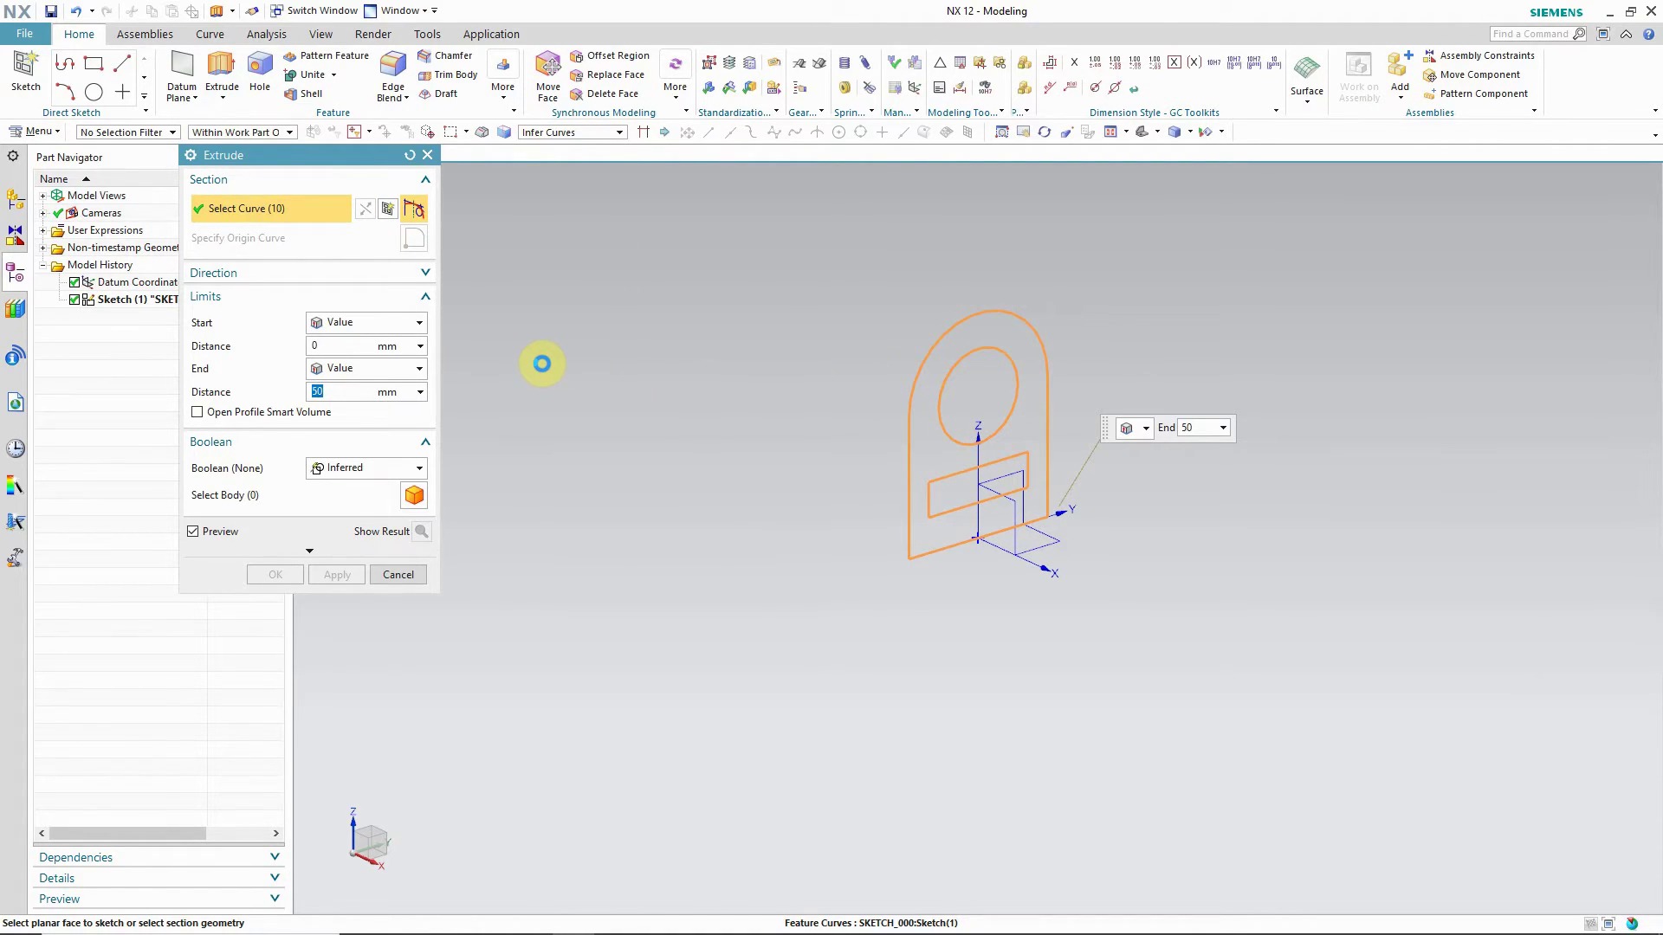
{"action": "left_click", "coordinate": [397, 370]}
{"action": "left_click", "coordinate": [359, 407]}
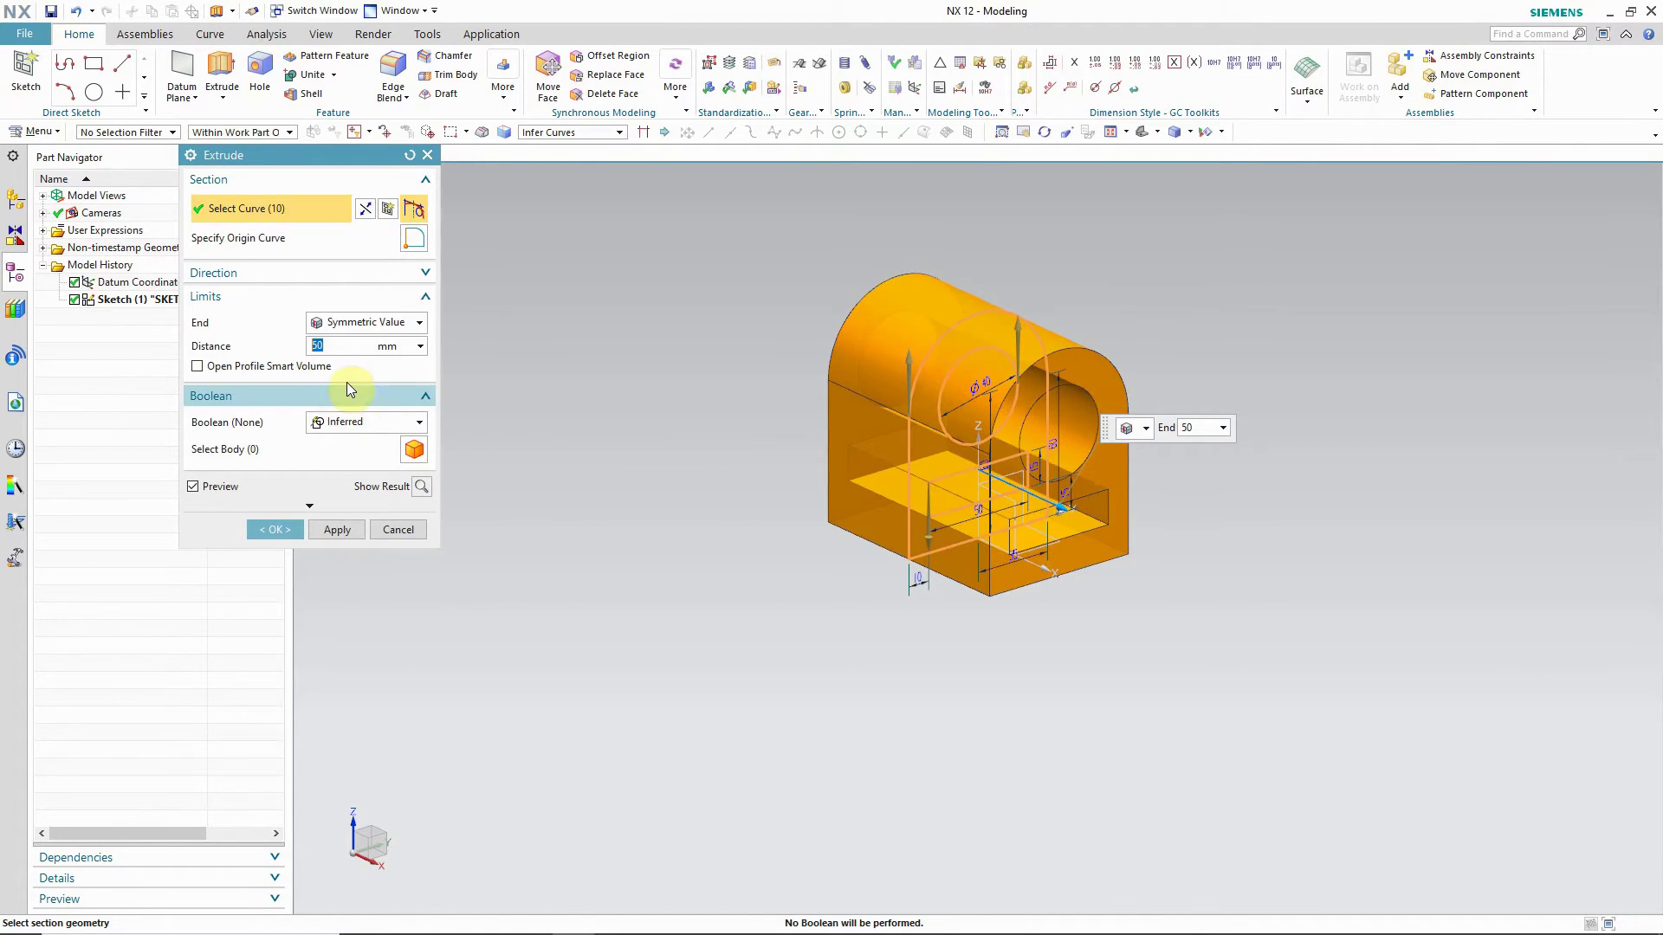
{"action": "left_click_drag", "start_coordinate": [344, 347], "coordinate": [280, 351]}
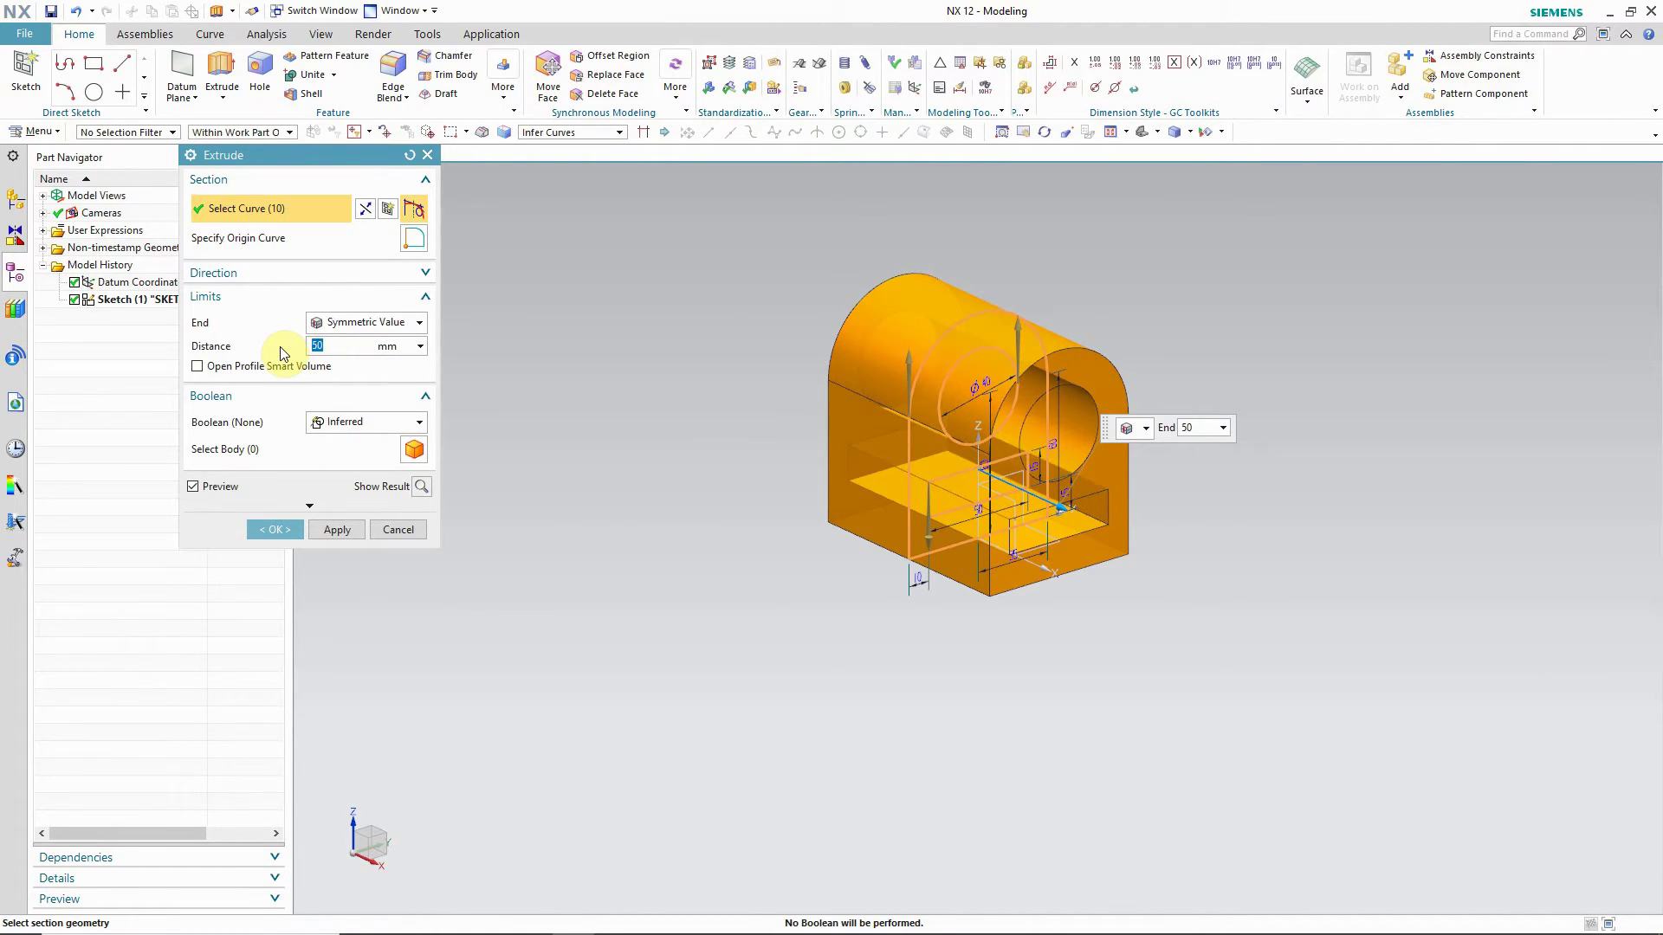
{"action": "type", "text": "10"}
{"action": "key", "text": "Return"}
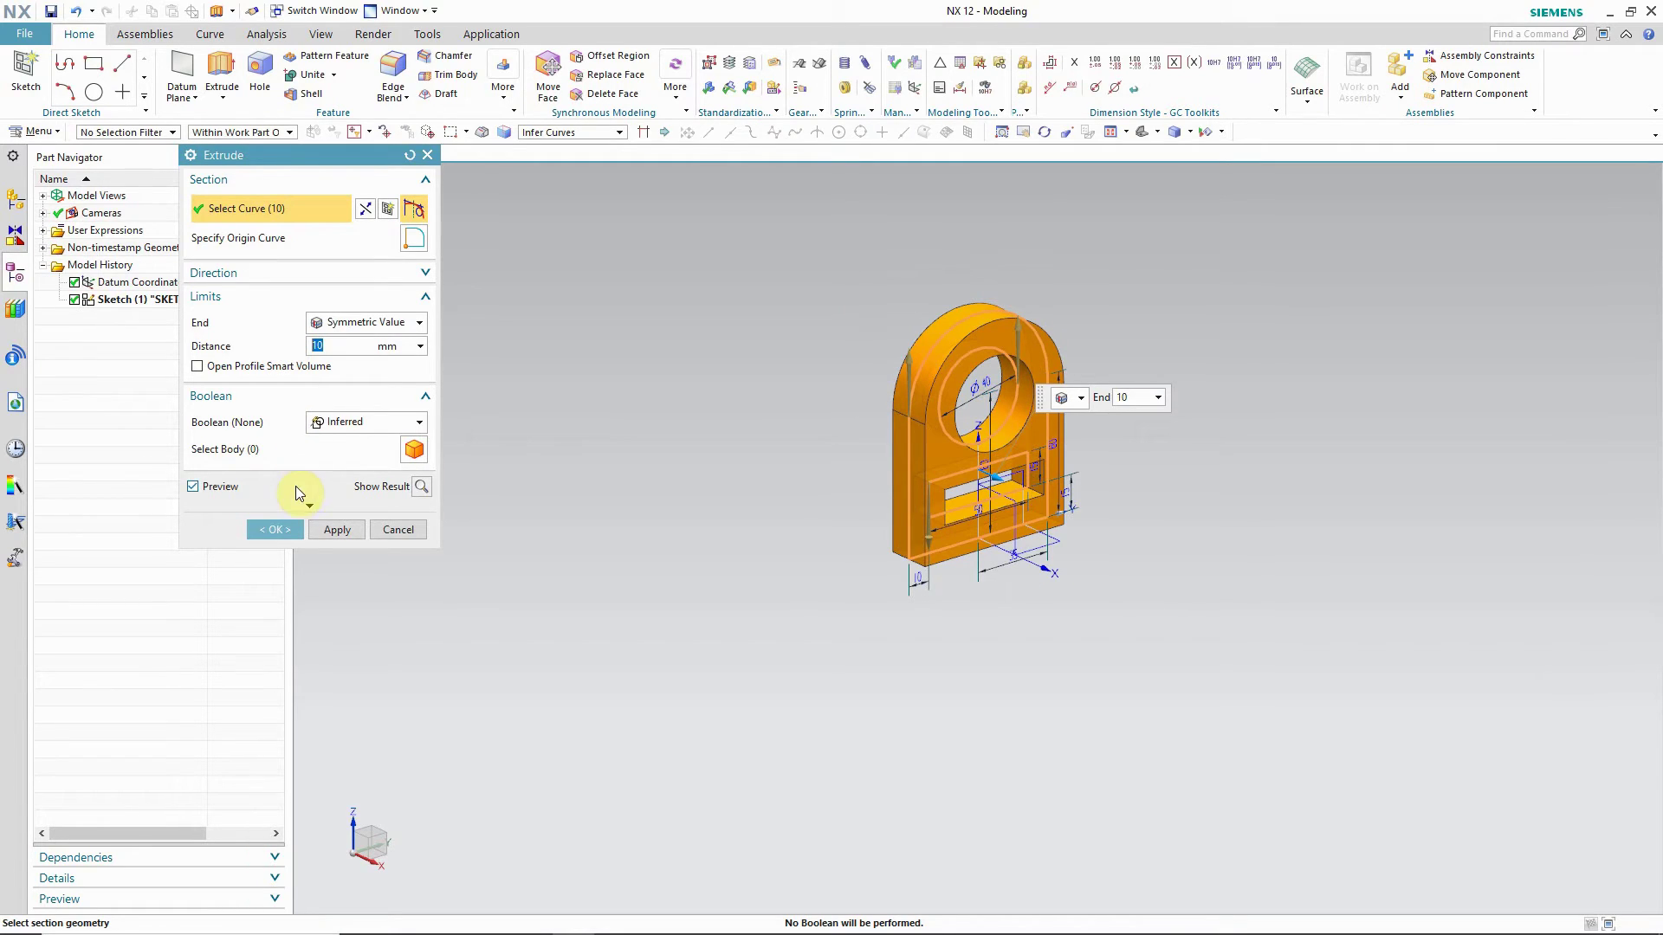
{"action": "left_click", "coordinate": [295, 529]}
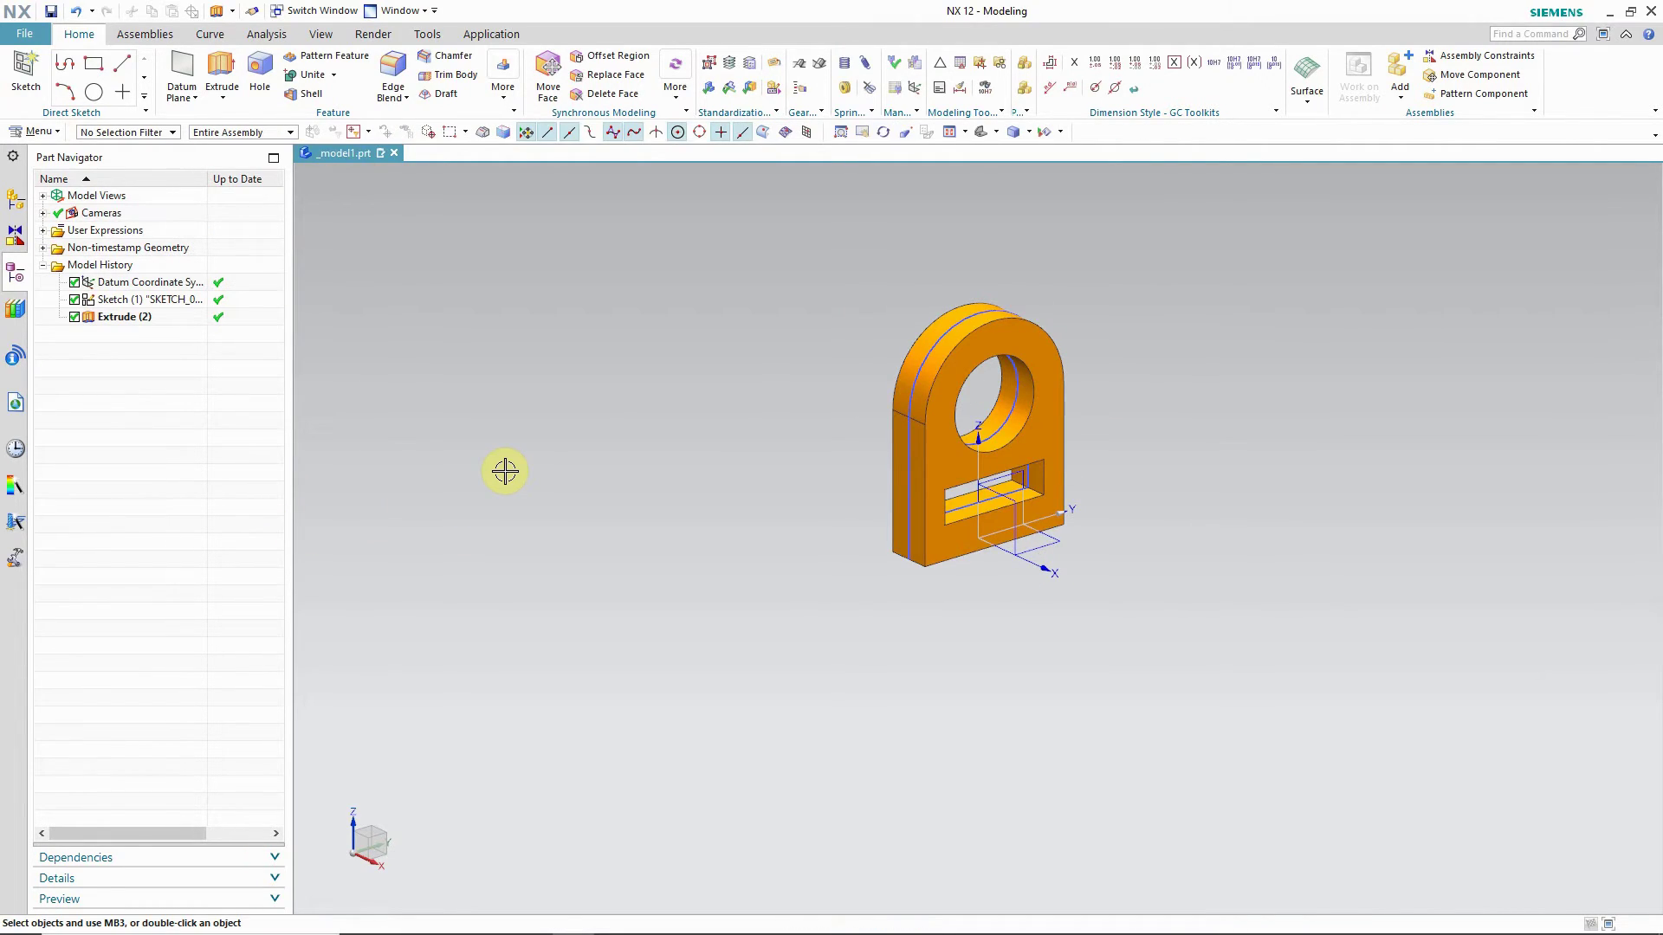
{"action": "right_click", "coordinate": [537, 458]}
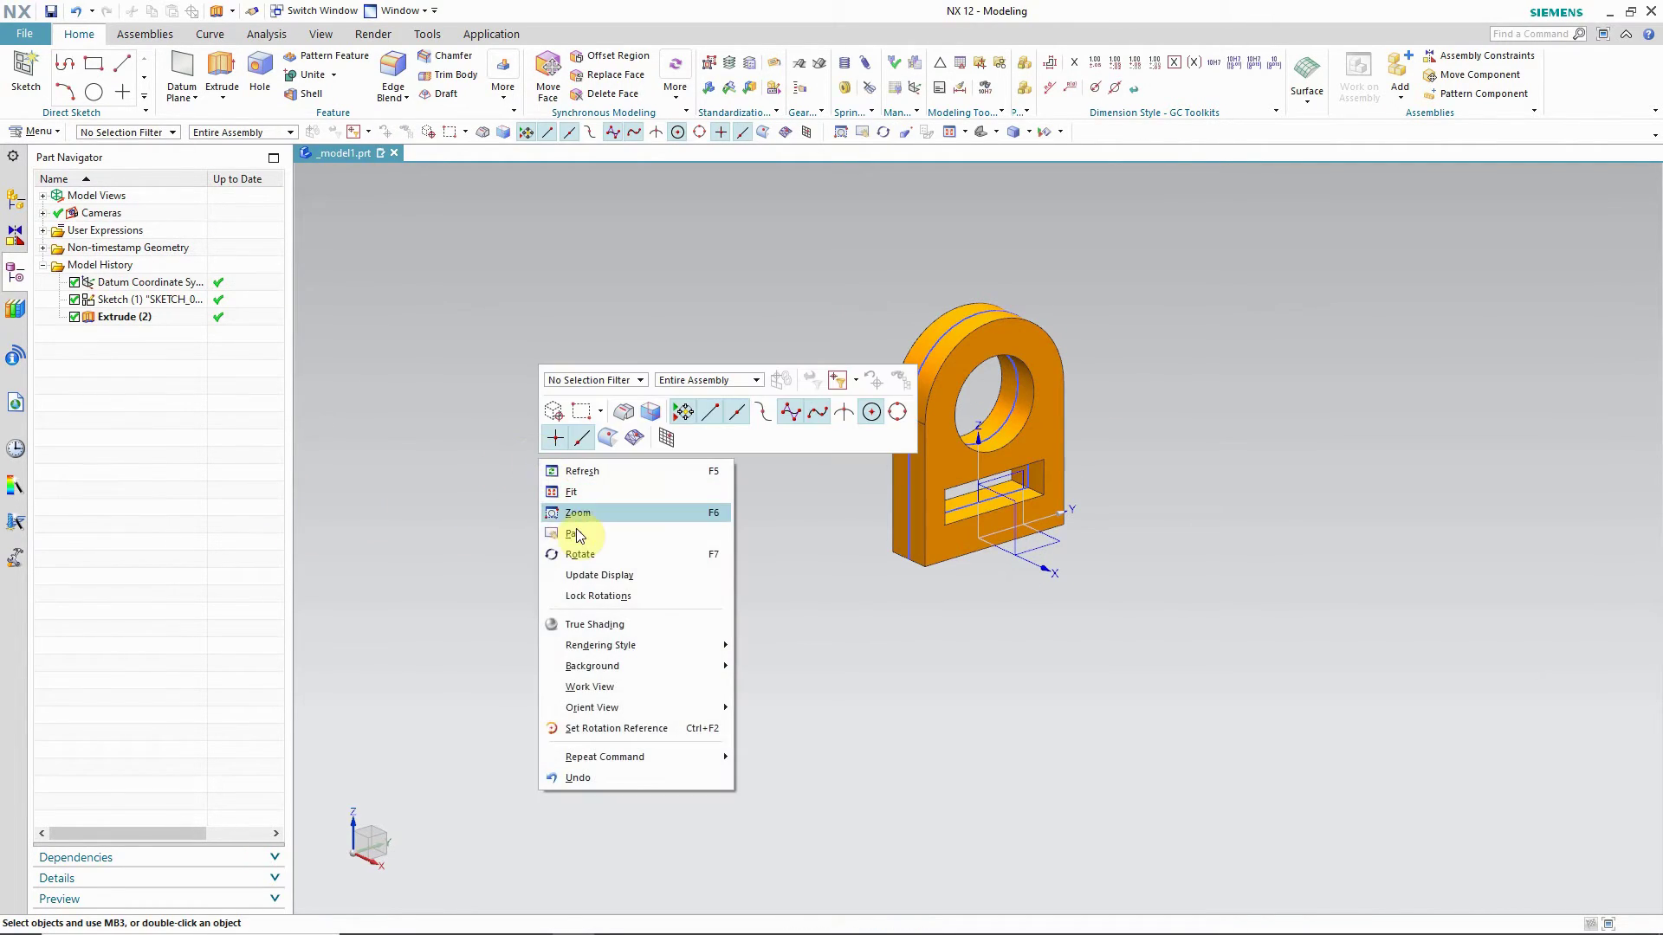
- Hide the Sketch (1) curves so only the extruded plate shows
{"action": "left_click", "coordinate": [658, 561]}
{"action": "mouse_move", "coordinate": [724, 588]}
{"action": "left_mouse_down"}
{"action": "mouse_move", "coordinate": [676, 535]}
{"action": "mouse_move", "coordinate": [734, 569]}
{"action": "left_mouse_up"}
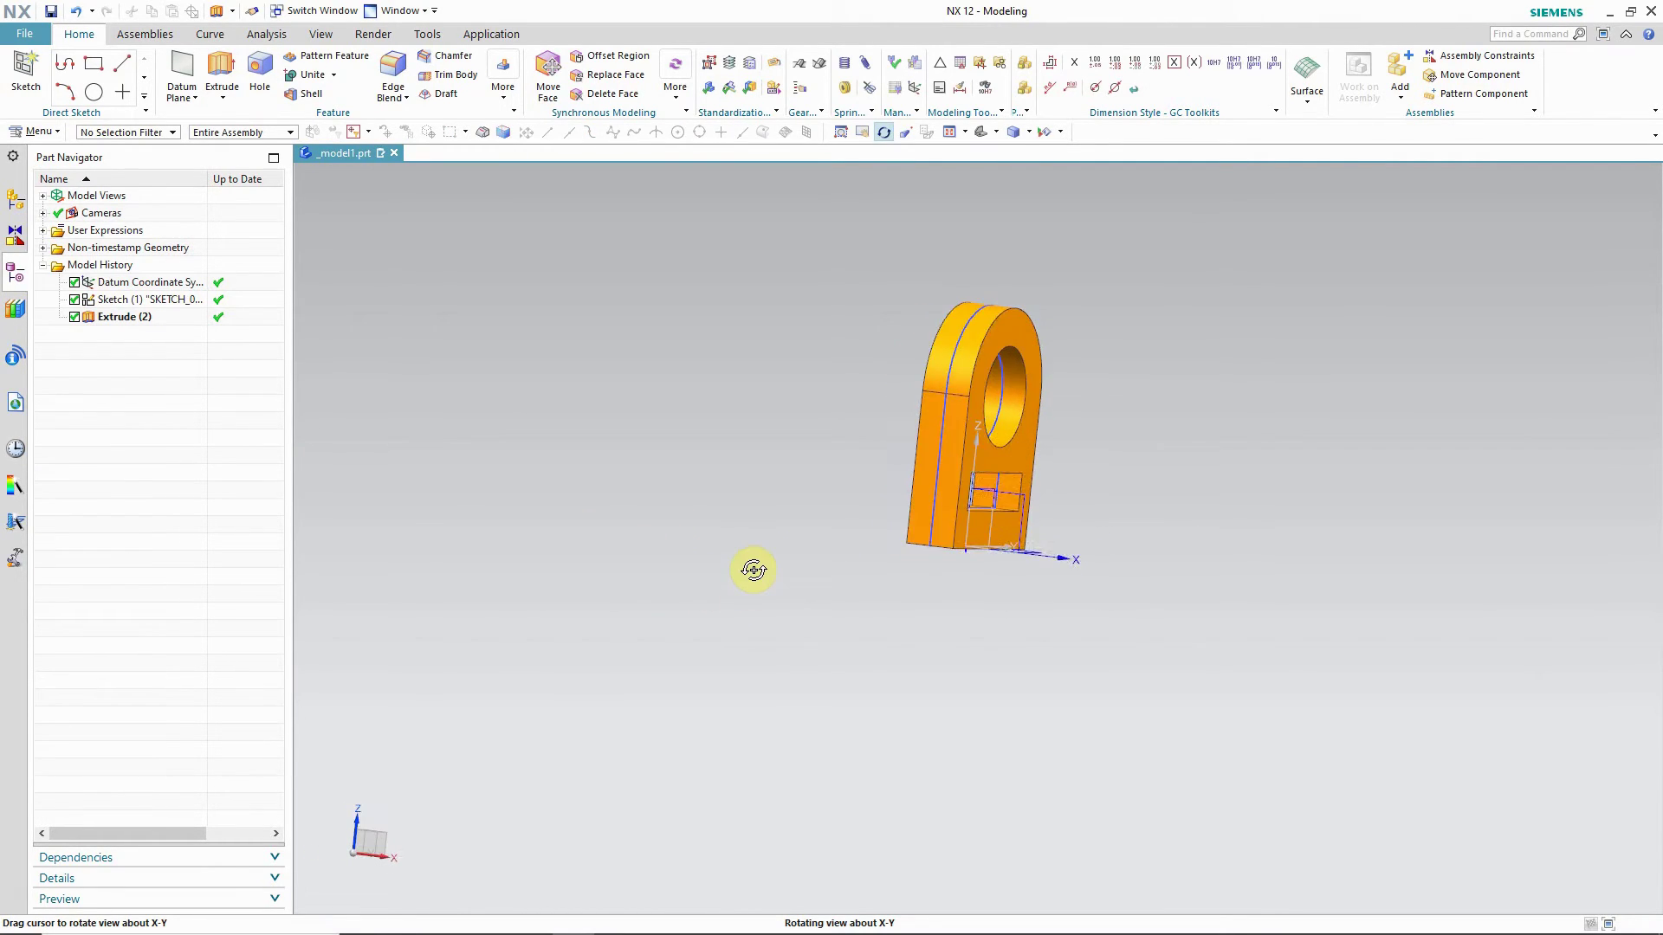
{"action": "right_click", "coordinate": [724, 543]}
{"action": "left_click", "coordinate": [764, 646]}
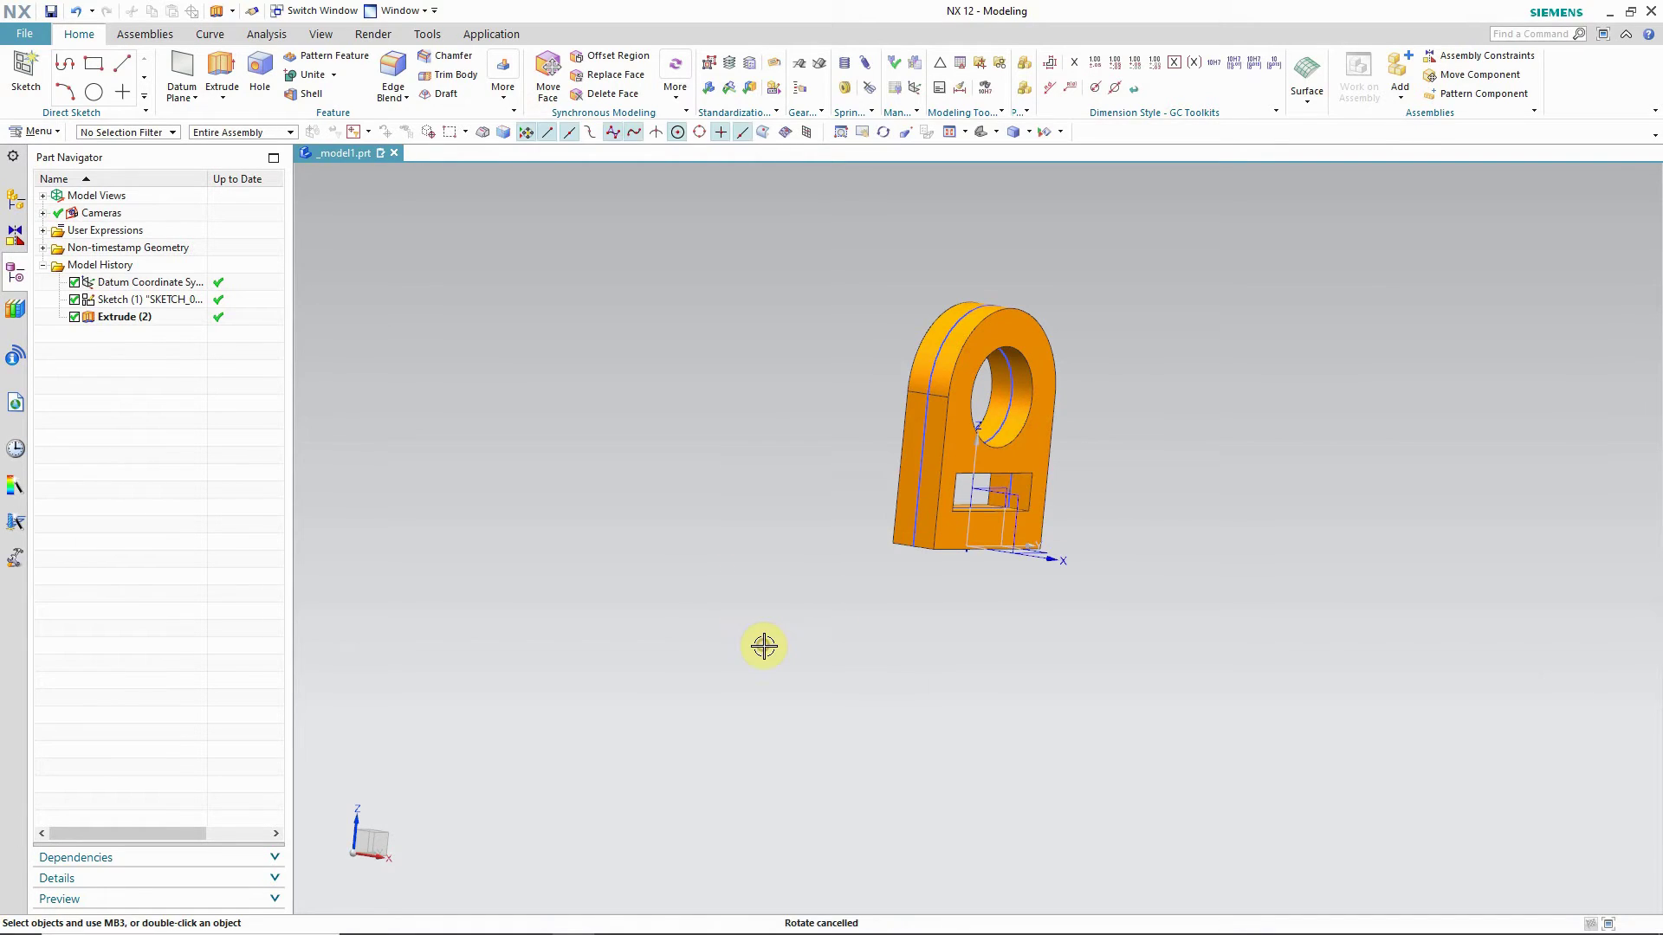
{"action": "right_click", "coordinate": [158, 303]}
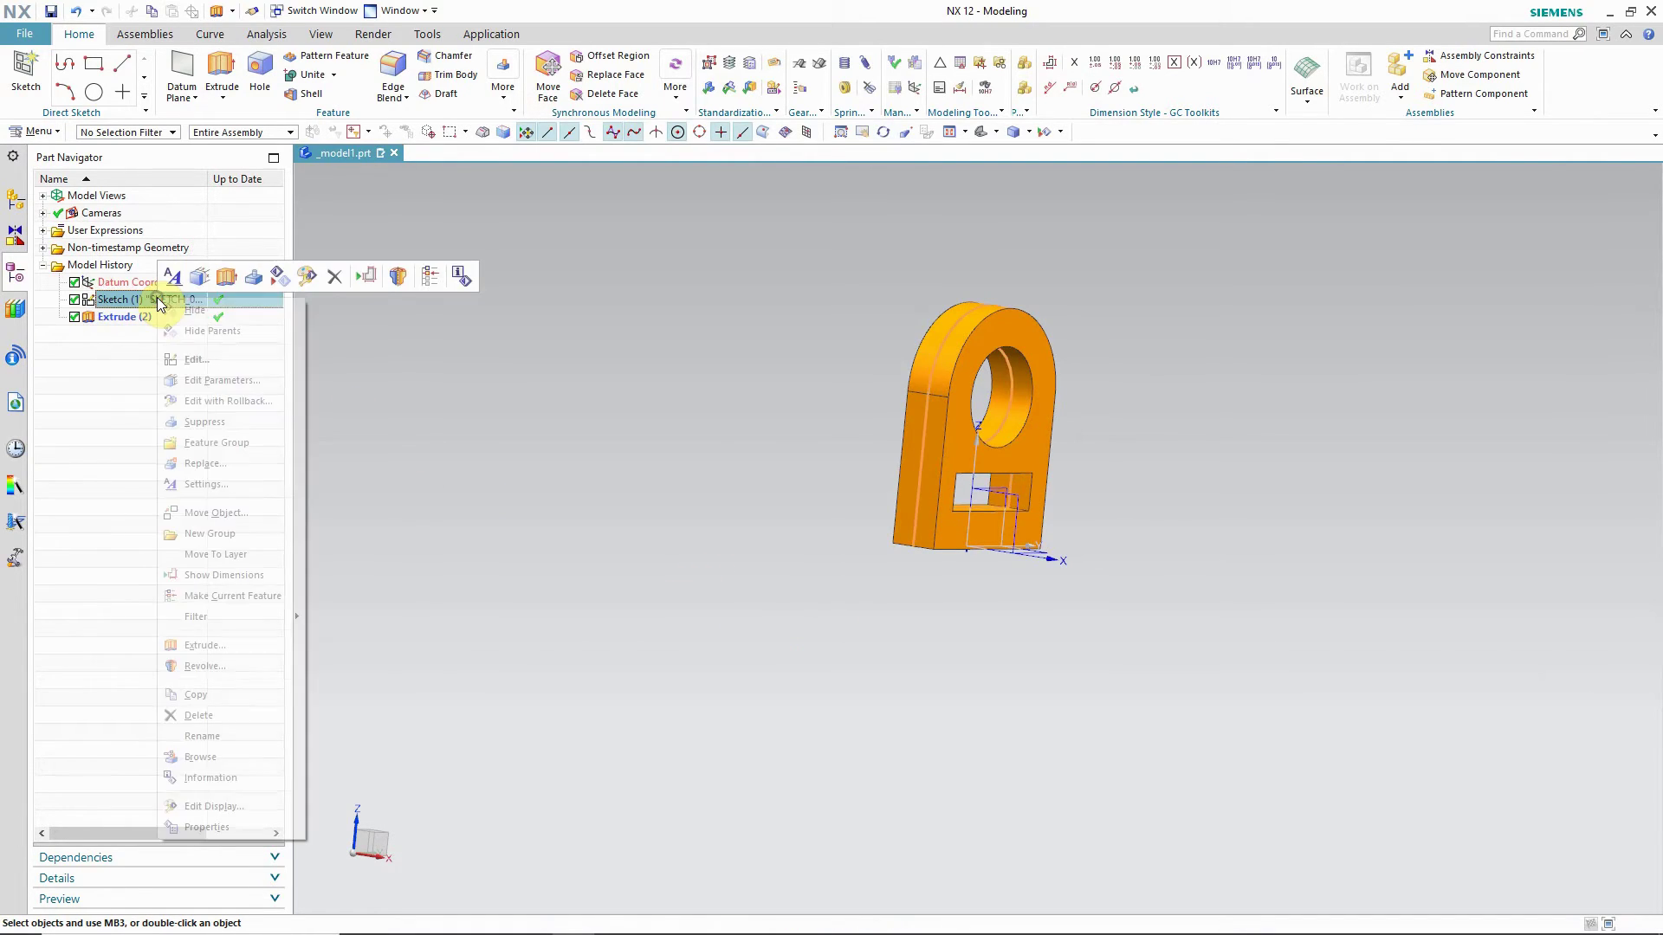
{"action": "left_click", "coordinate": [286, 339]}
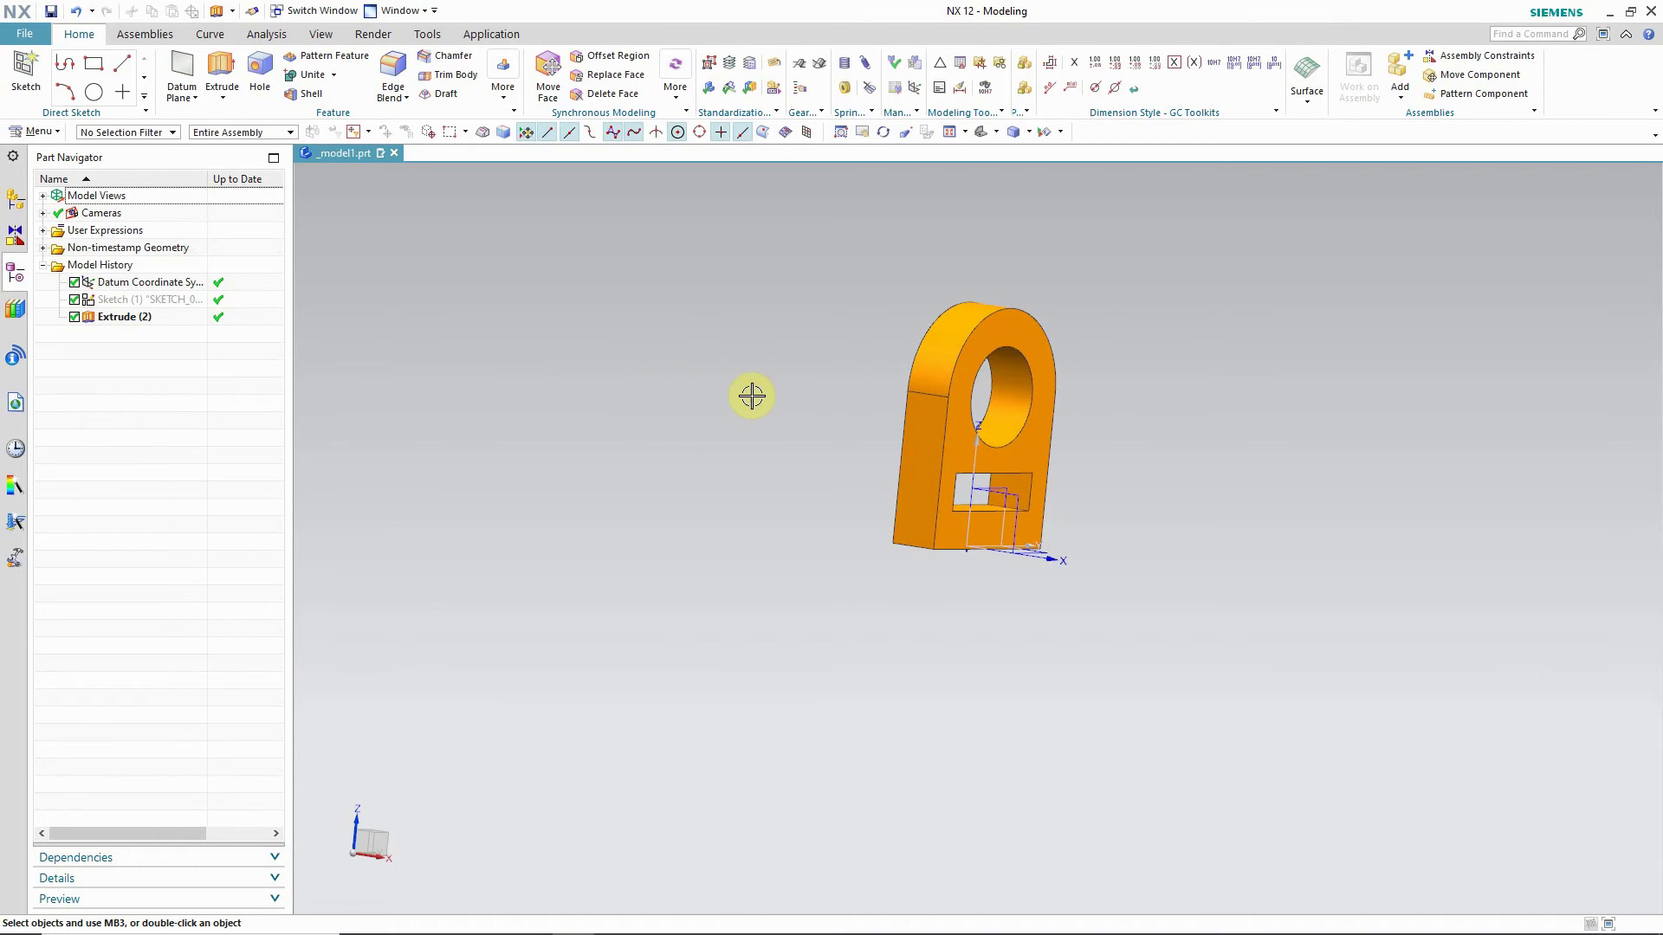
{"action": "scroll", "coordinate": [952, 416], "scroll_direction": "up", "scroll_amount": 3}
{"action": "scroll", "coordinate": [909, 459], "scroll_direction": "down", "scroll_amount": 2}
- Display the plate with True Shading on a reflective grid floor
{"action": "right_click", "coordinate": [745, 424]}
{"action": "left_click", "coordinate": [790, 520]}
{"action": "left_click_drag", "start_coordinate": [772, 521], "coordinate": [734, 486]}
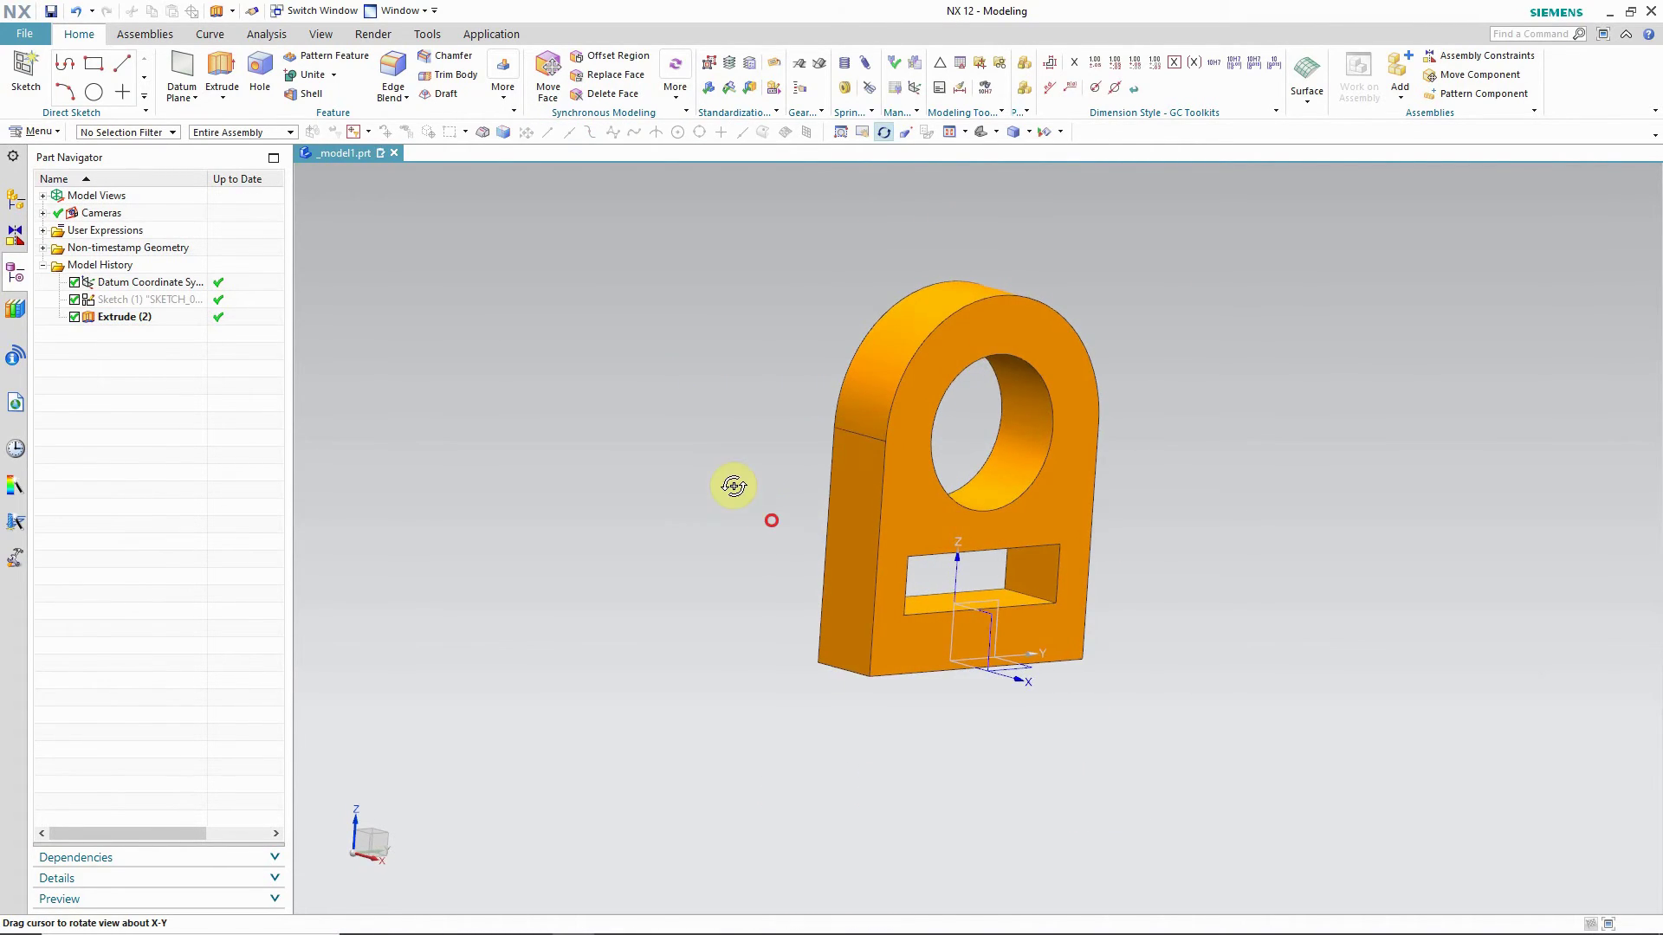
{"action": "right_click", "coordinate": [701, 445]}
{"action": "left_click", "coordinate": [746, 613]}
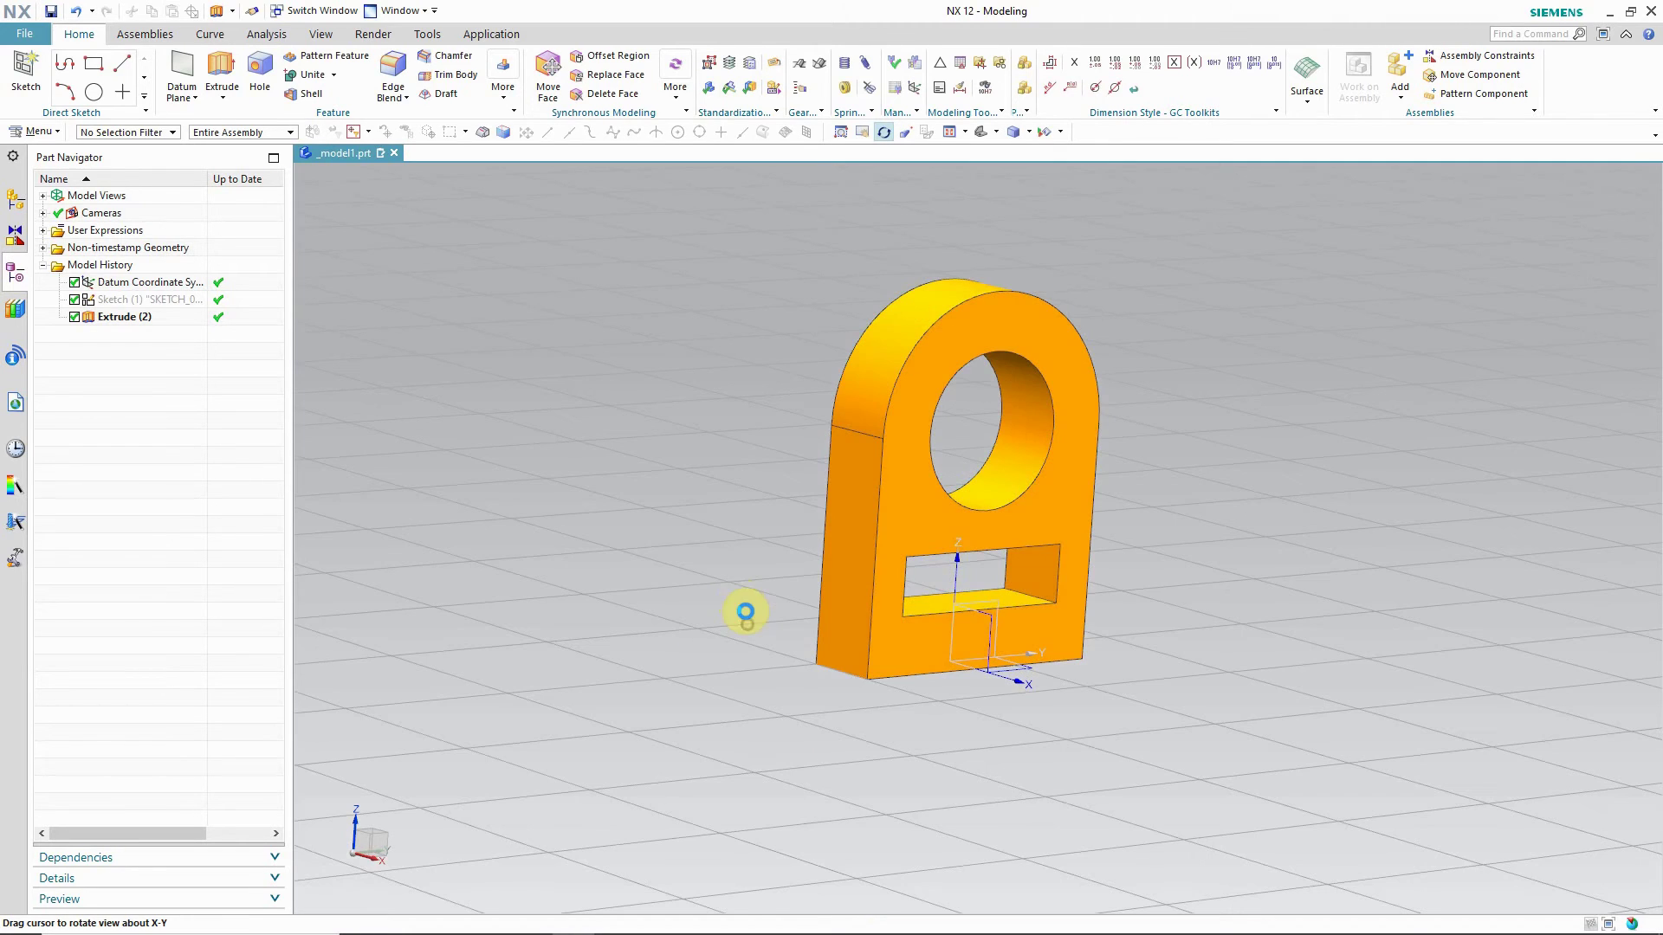
- Hide the datum coordinate system
{"action": "right_click", "coordinate": [688, 532]}
{"action": "left_click", "coordinate": [752, 638]}
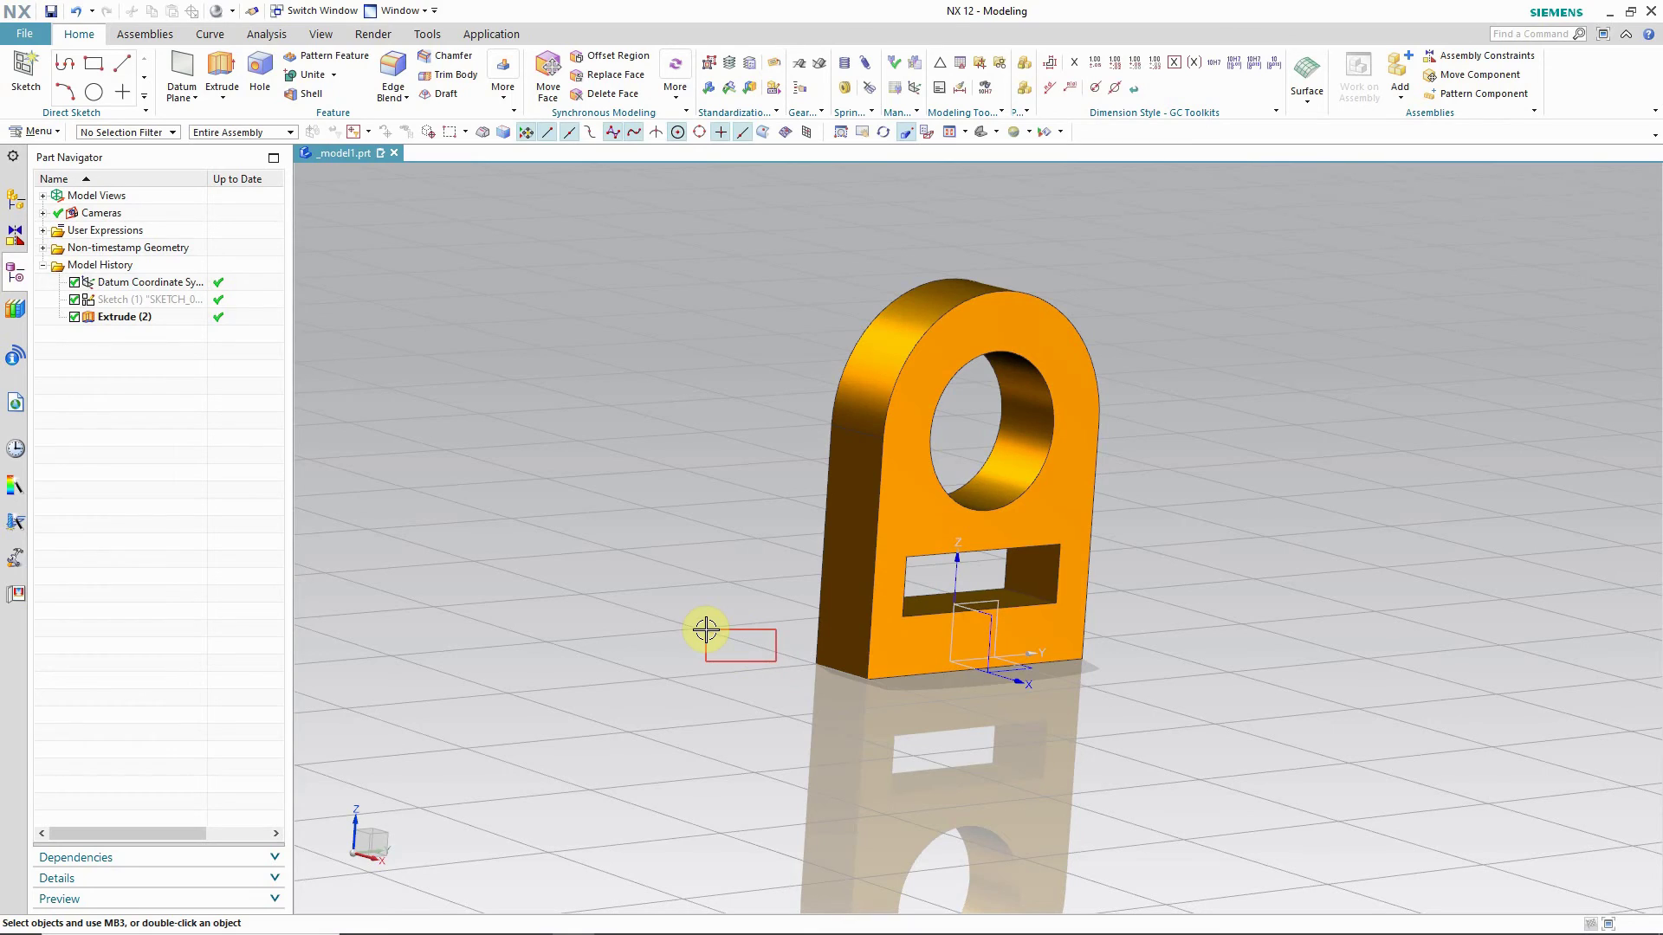
{"action": "right_click", "coordinate": [674, 571]}
{"action": "left_click", "coordinate": [549, 625]}
{"action": "right_click", "coordinate": [1007, 681]}
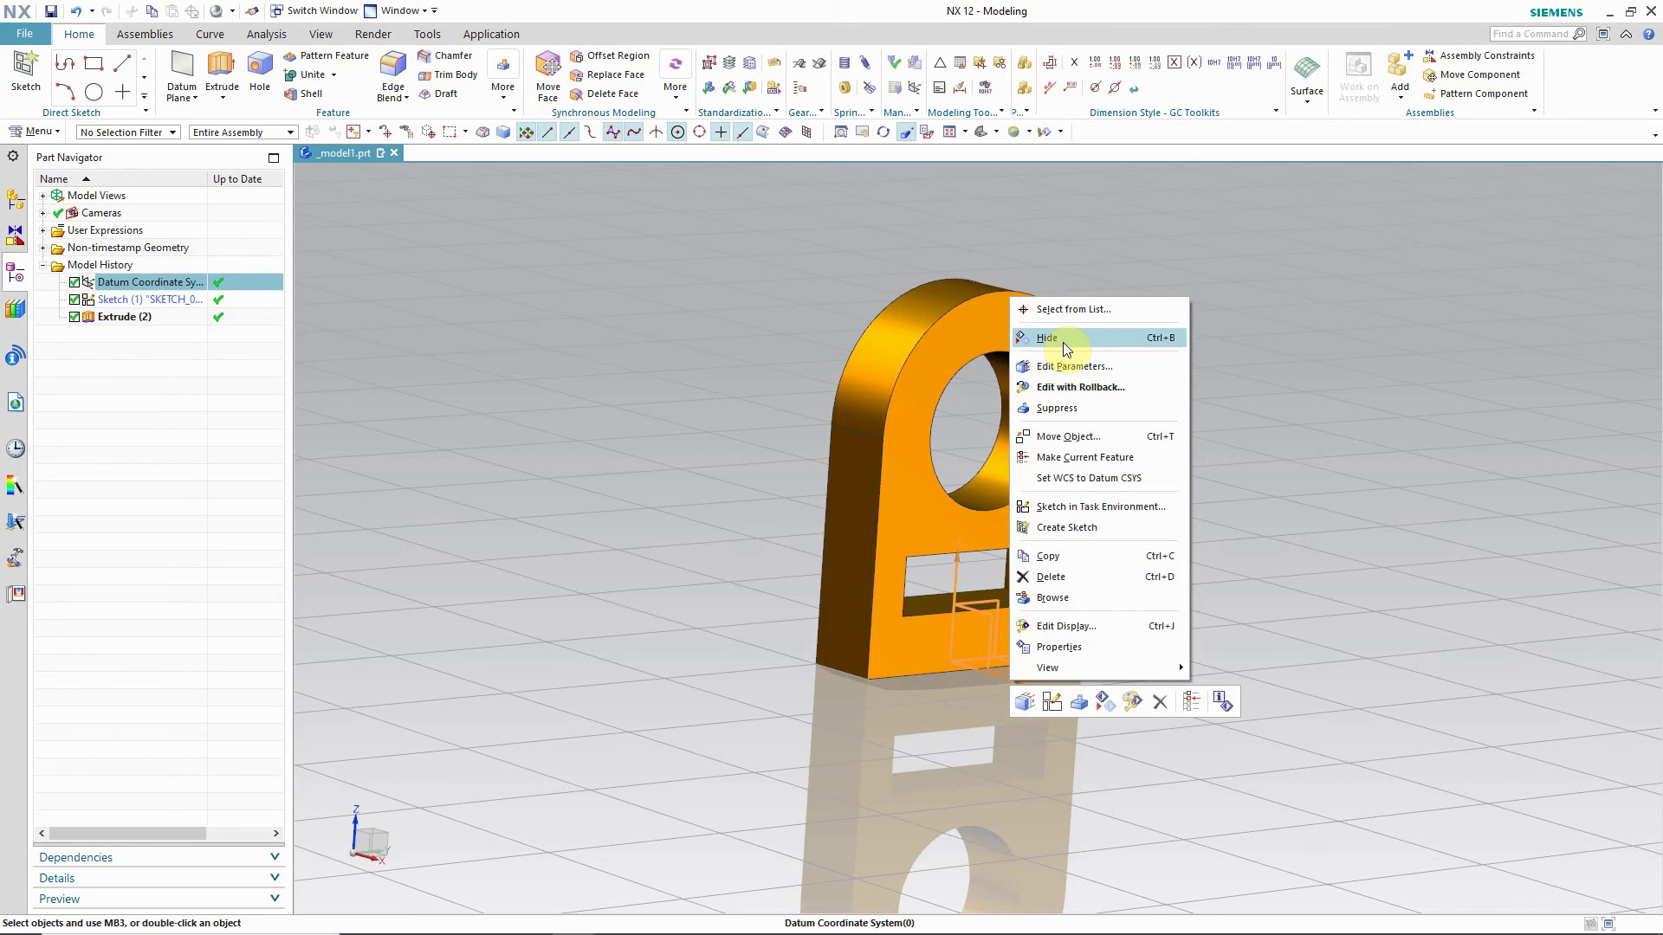
{"action": "left_click", "coordinate": [1066, 349]}
- Orbit the view to inspect the finished shaded lifting-eye plate
{"action": "right_click", "coordinate": [630, 393]}
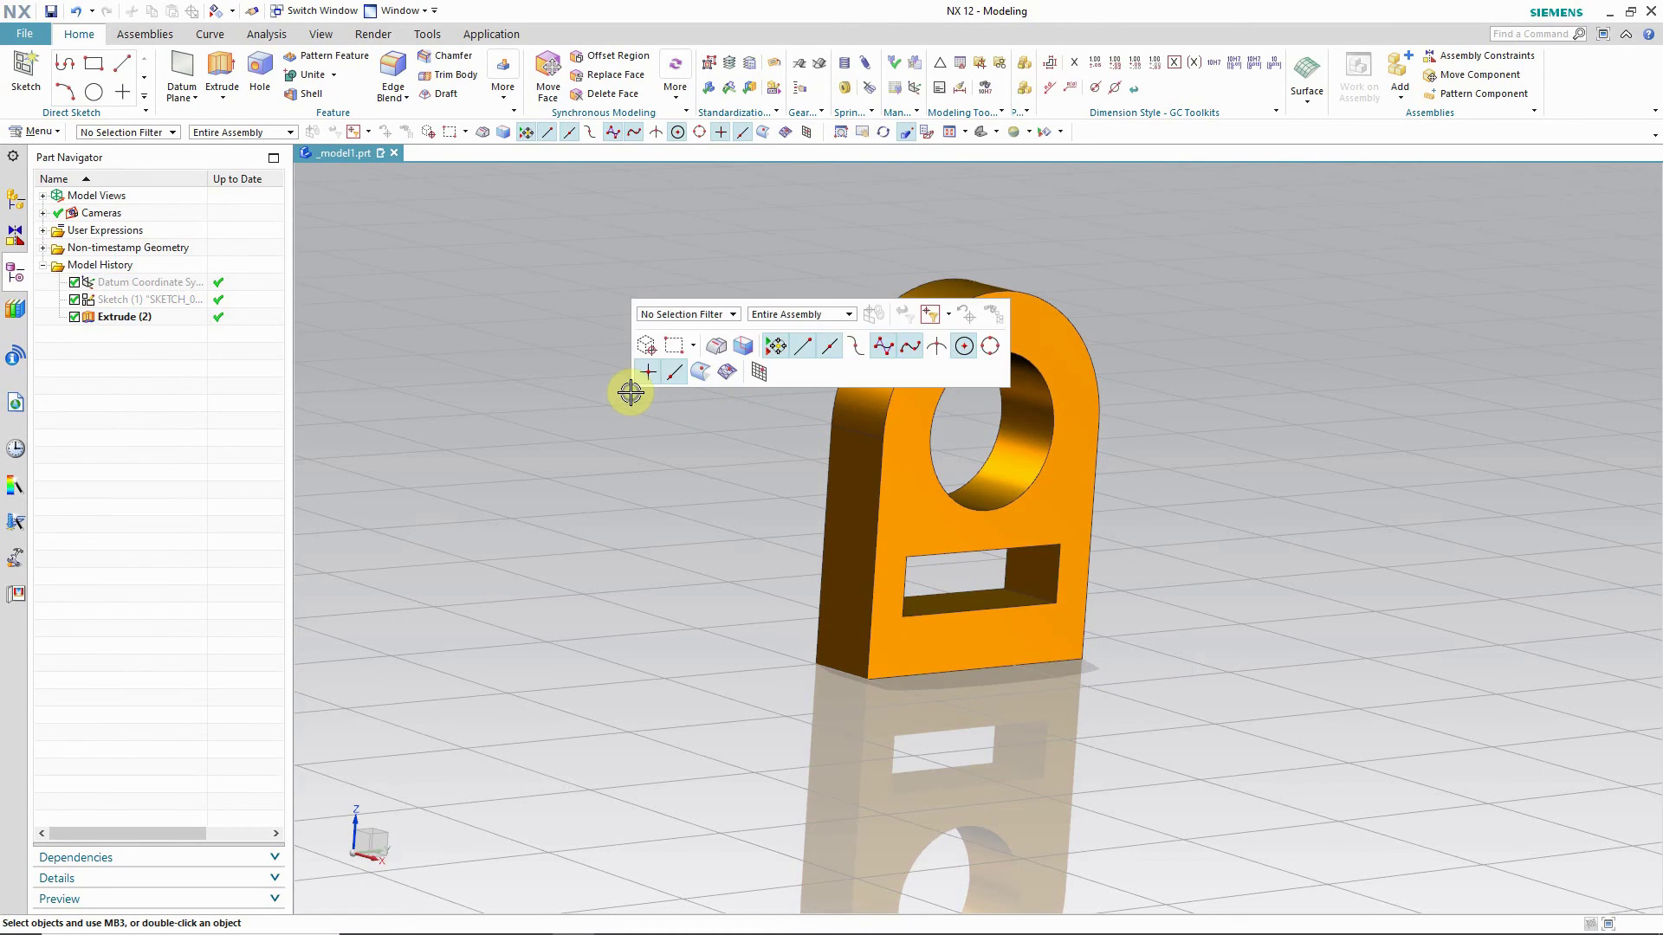
{"action": "left_click", "coordinate": [662, 485]}
{"action": "mouse_move", "coordinate": [701, 549]}
{"action": "left_mouse_down"}
{"action": "mouse_move", "coordinate": [627, 516]}
{"action": "mouse_move", "coordinate": [561, 538]}
{"action": "mouse_move", "coordinate": [531, 519]}
{"action": "mouse_move", "coordinate": [703, 534]}
{"action": "mouse_move", "coordinate": [688, 538]}
{"action": "left_mouse_up"}
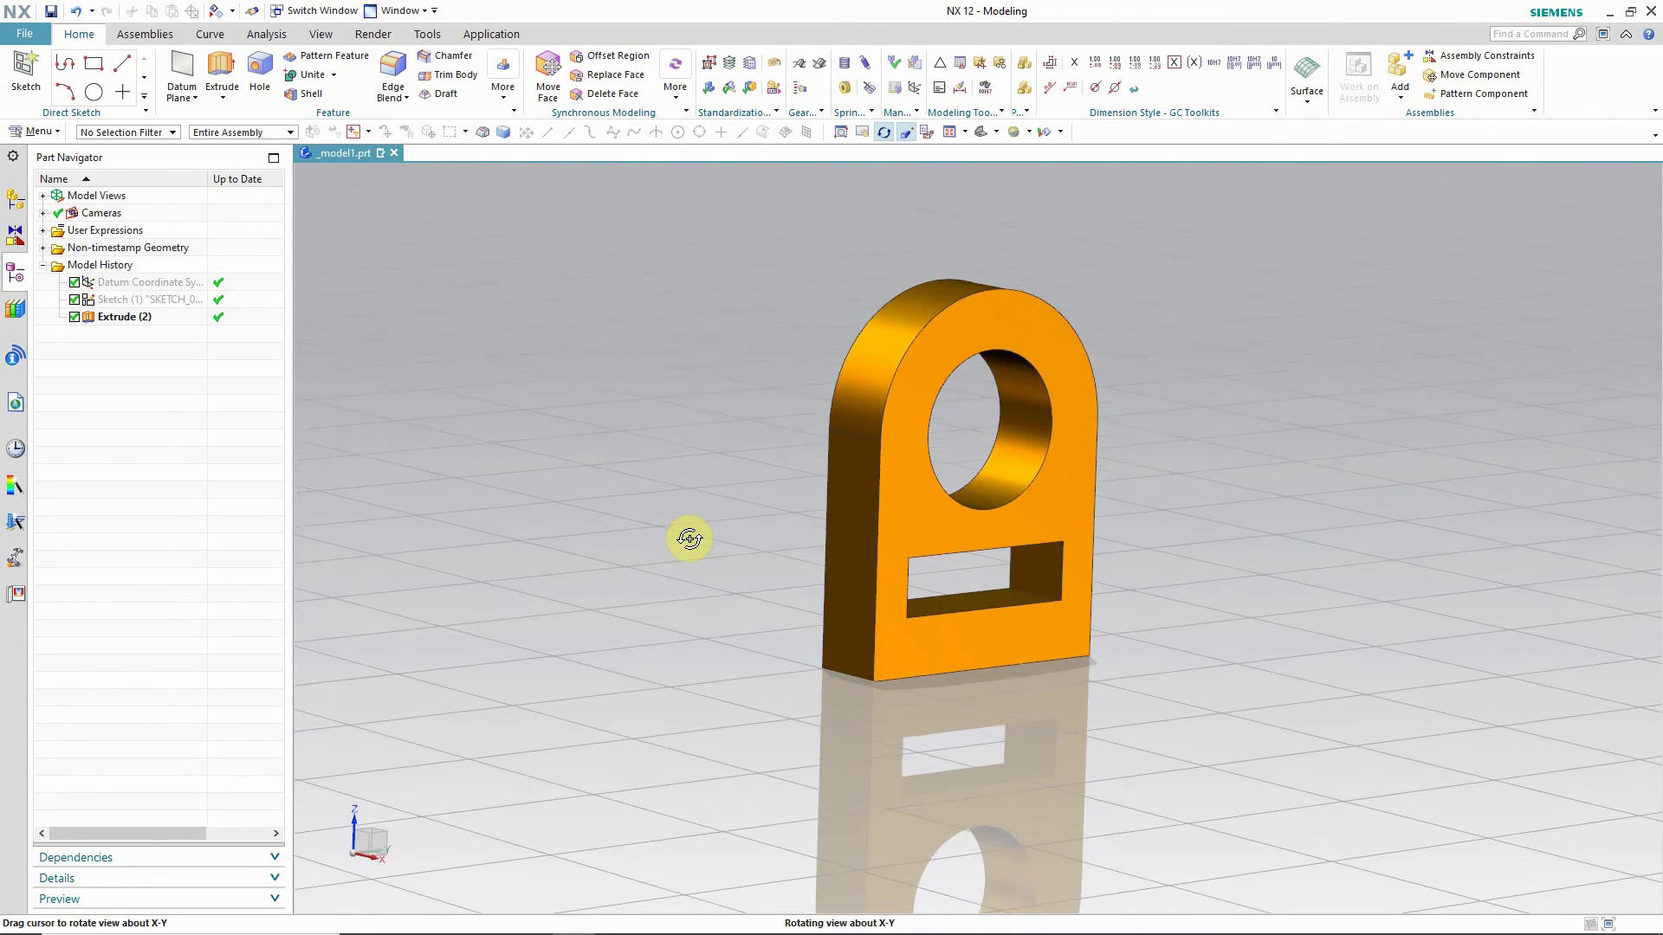
{"action": "right_click", "coordinate": [617, 421]}
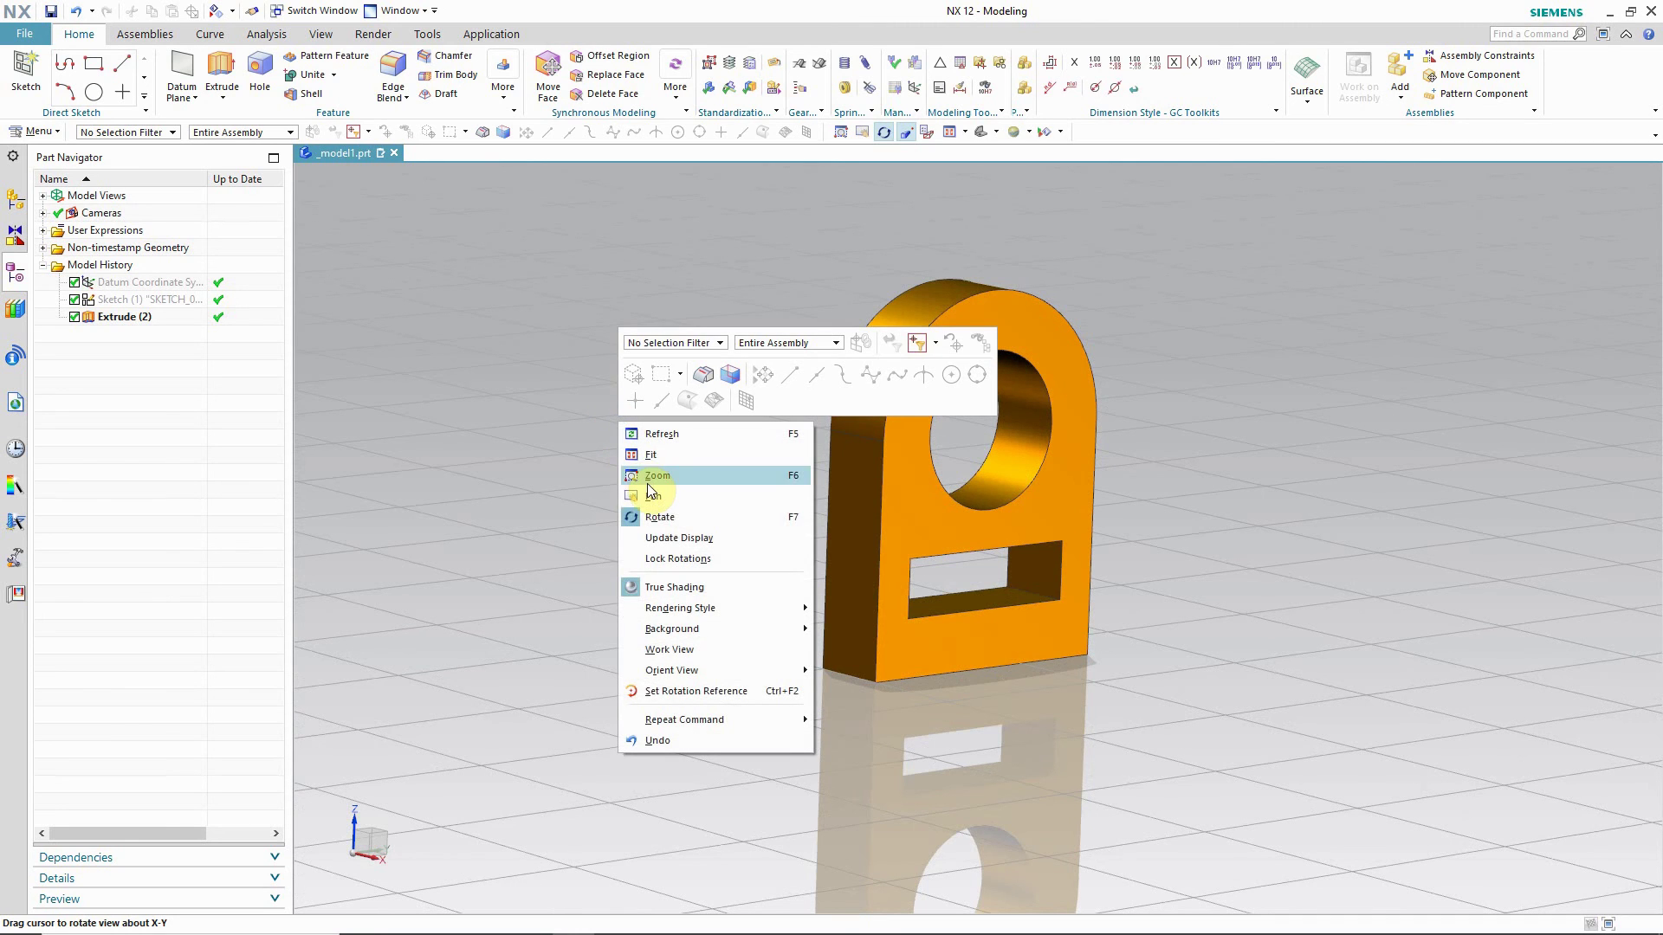